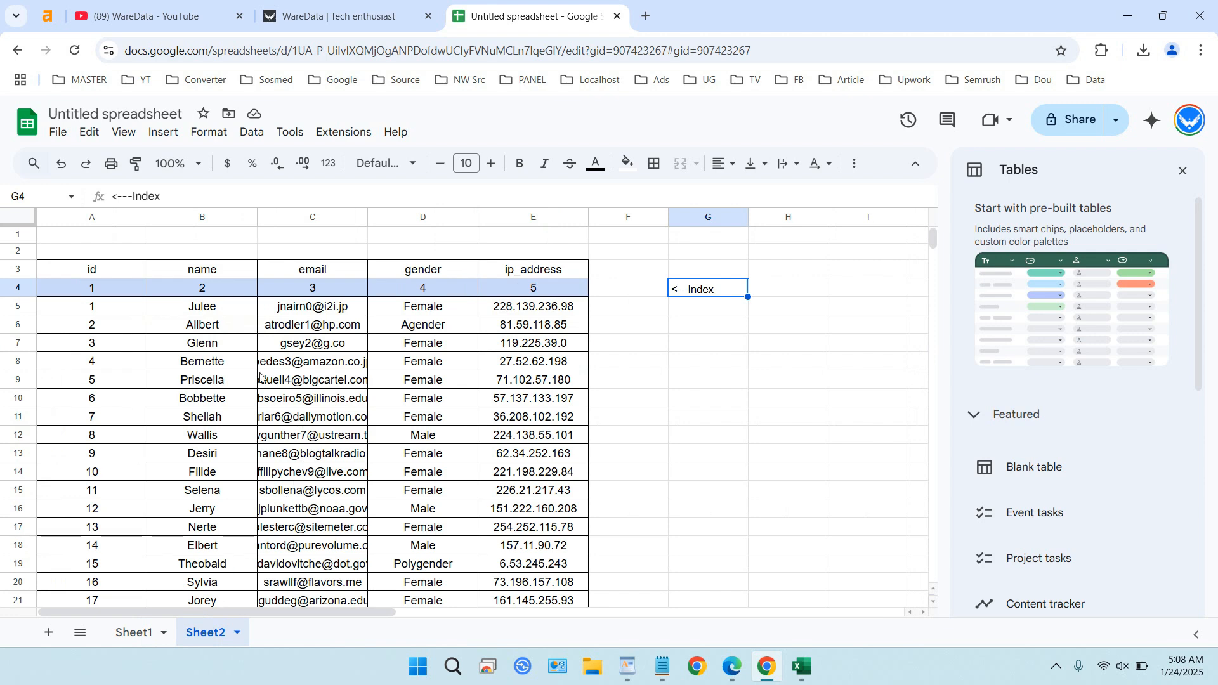
Step: On Sheet1, test the IP data card by entering record numbers 2 through 7 one after another in cell G5
scroll(223, 357, "down", 4)
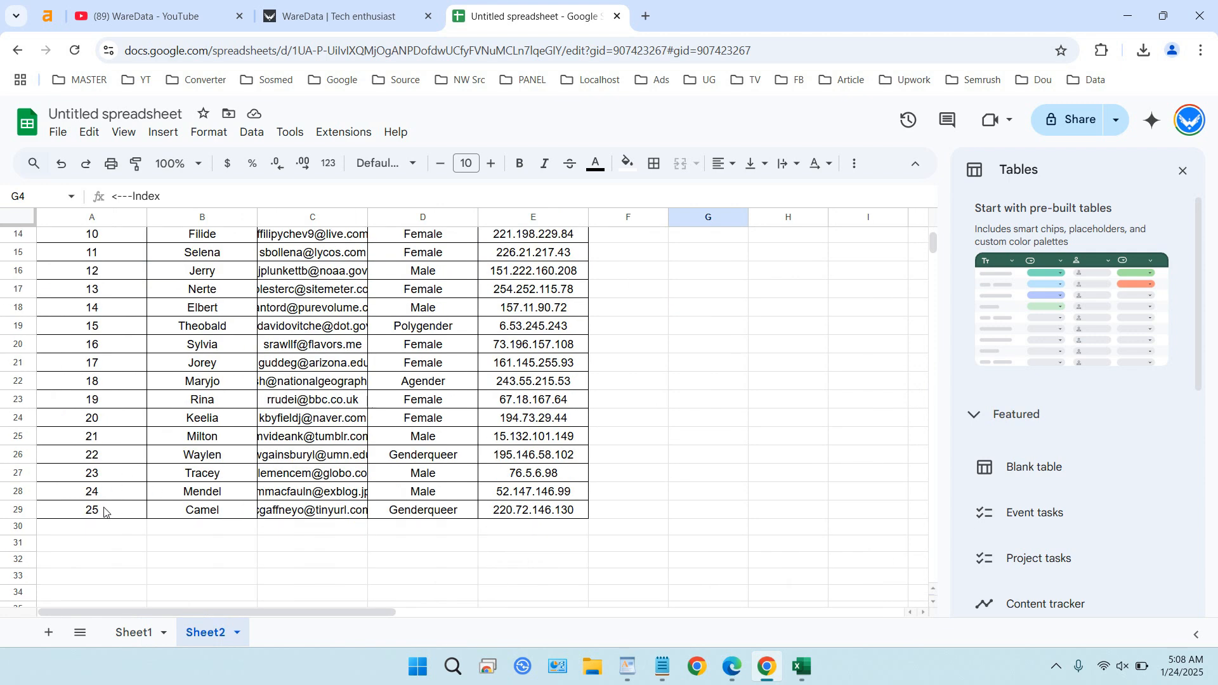
scroll(182, 515, "up", 4)
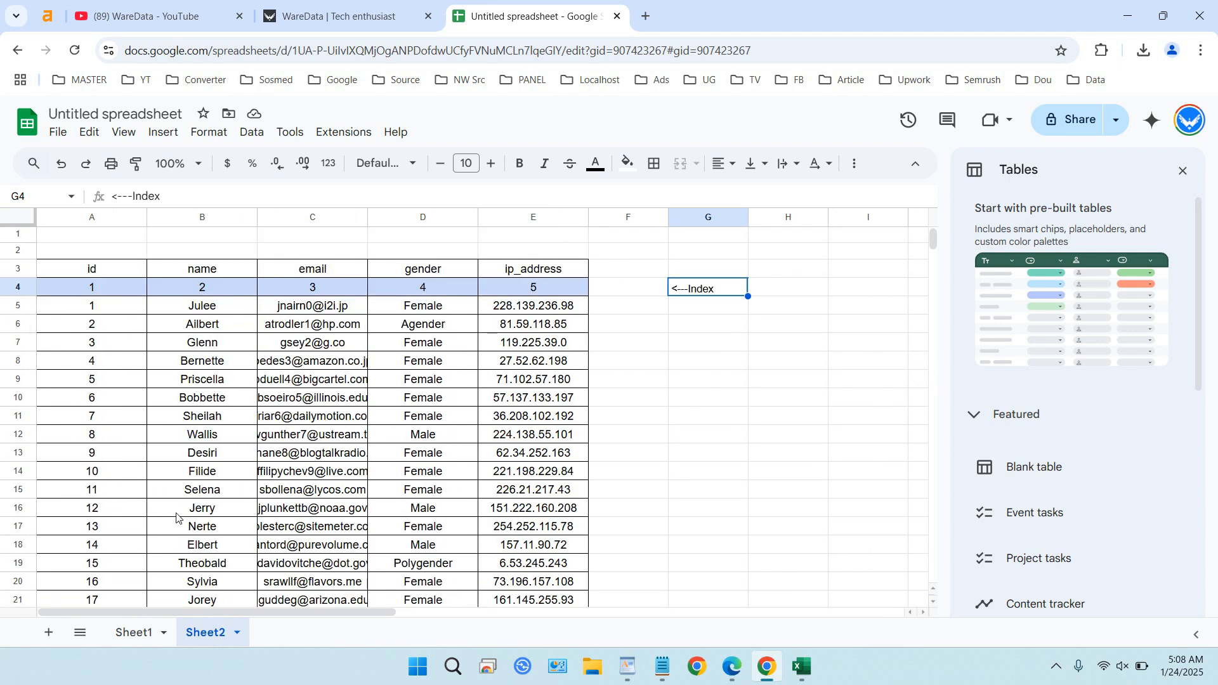
left_click(133, 632)
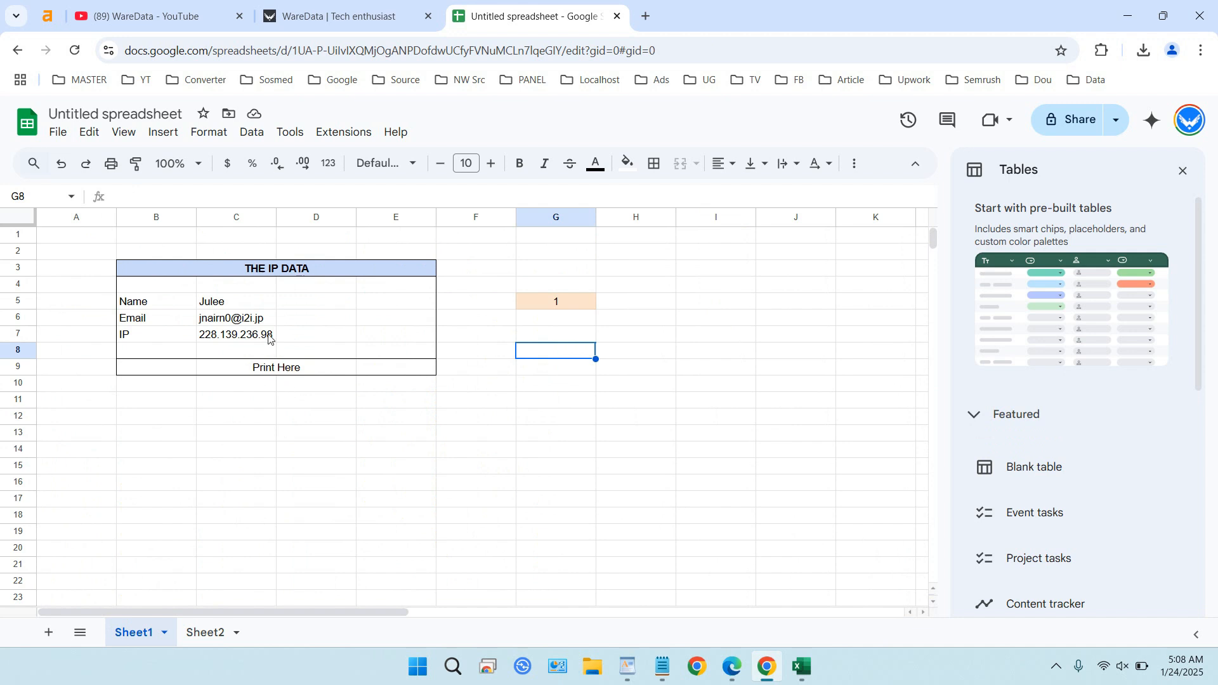
left_click(556, 303)
type("2")
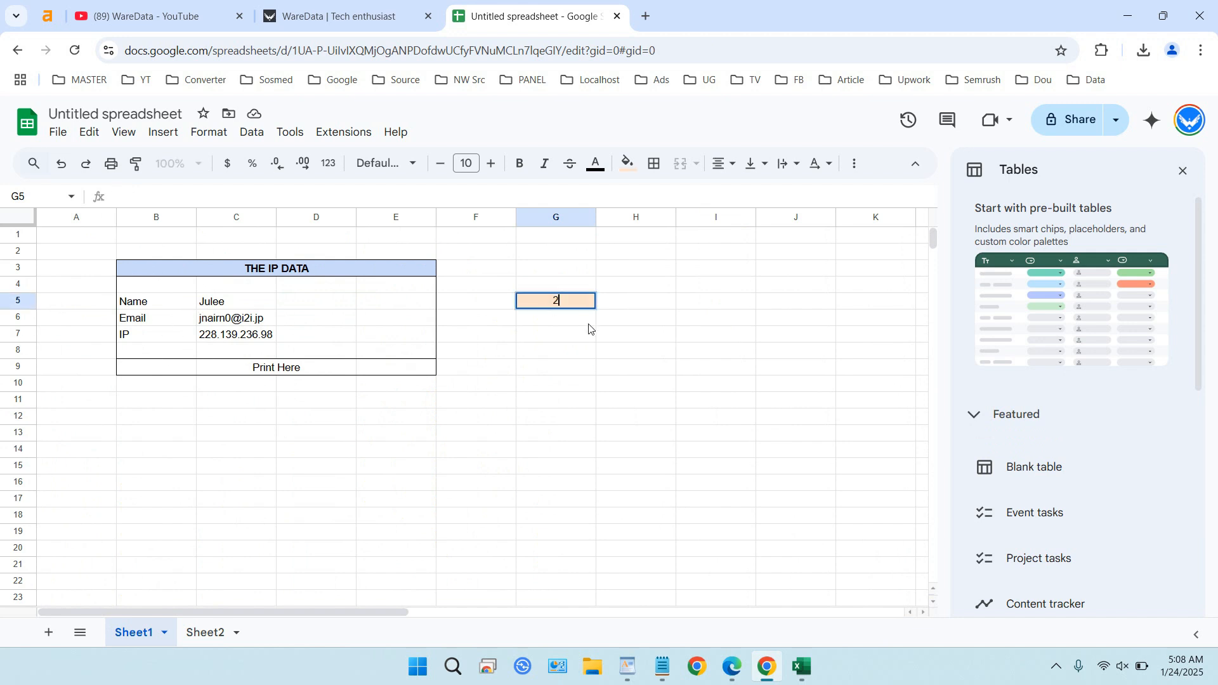
key("Return")
key("Up")
type("3")
key("Return")
key("Up")
type("4")
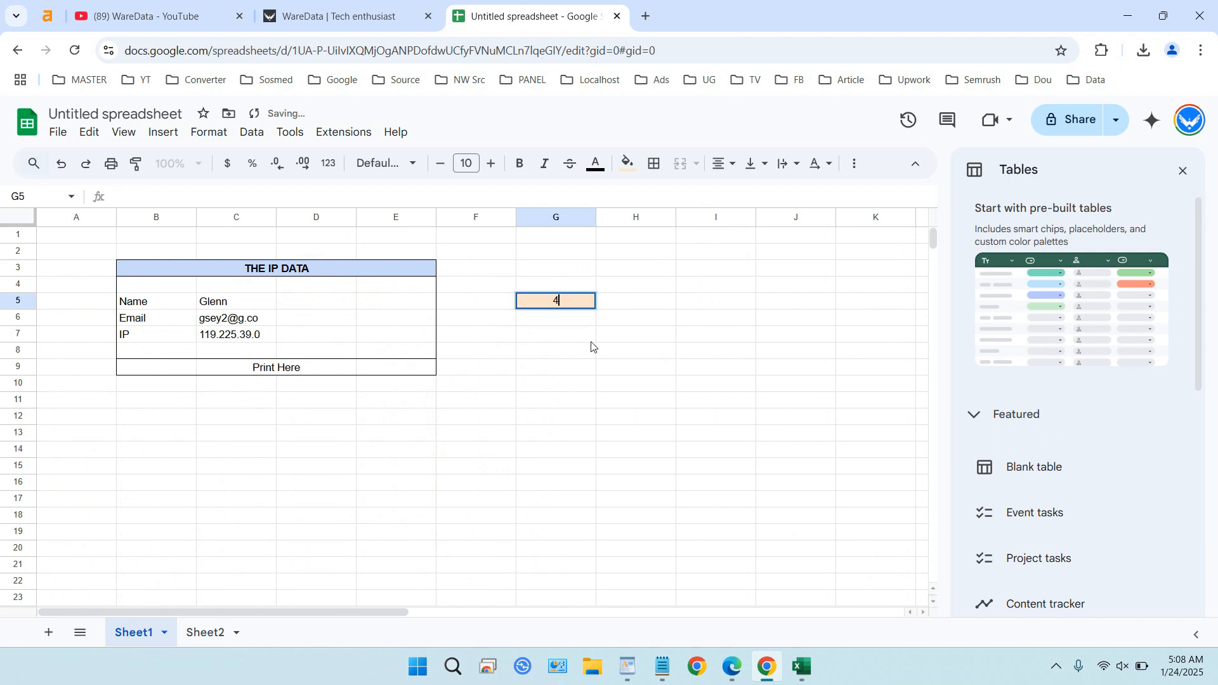
key("Return")
left_click(569, 303)
type("5")
left_click(598, 351)
left_click(576, 308)
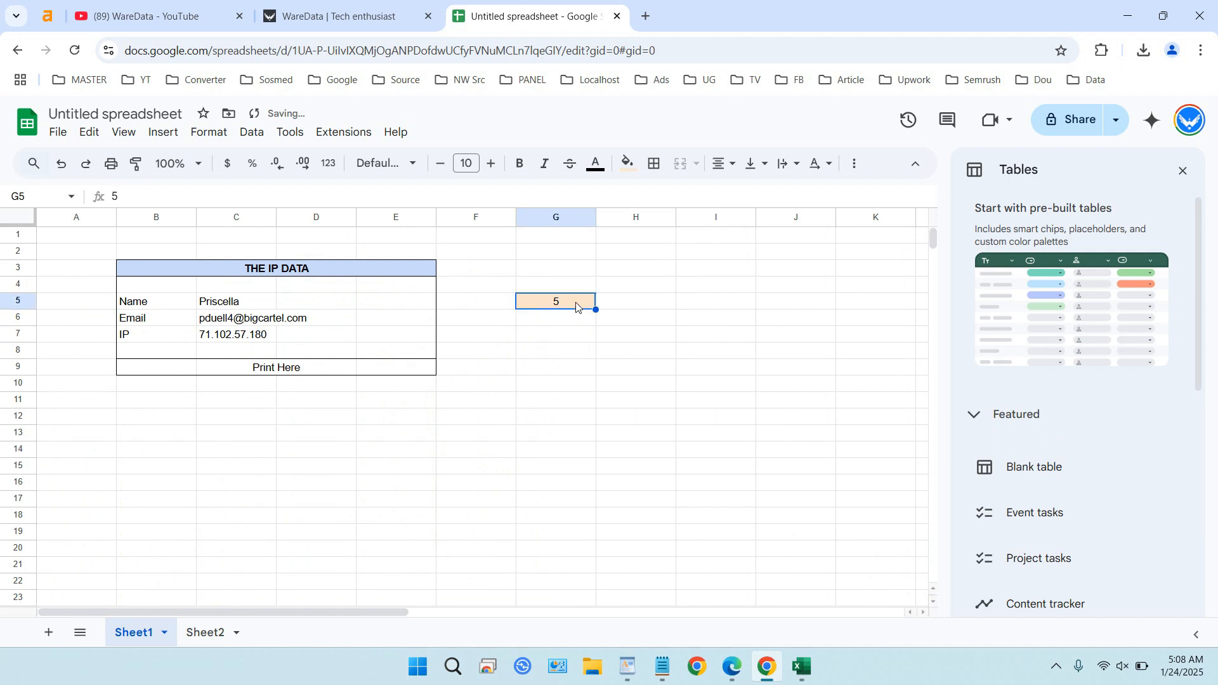
type("6")
key("Return")
left_click(569, 298)
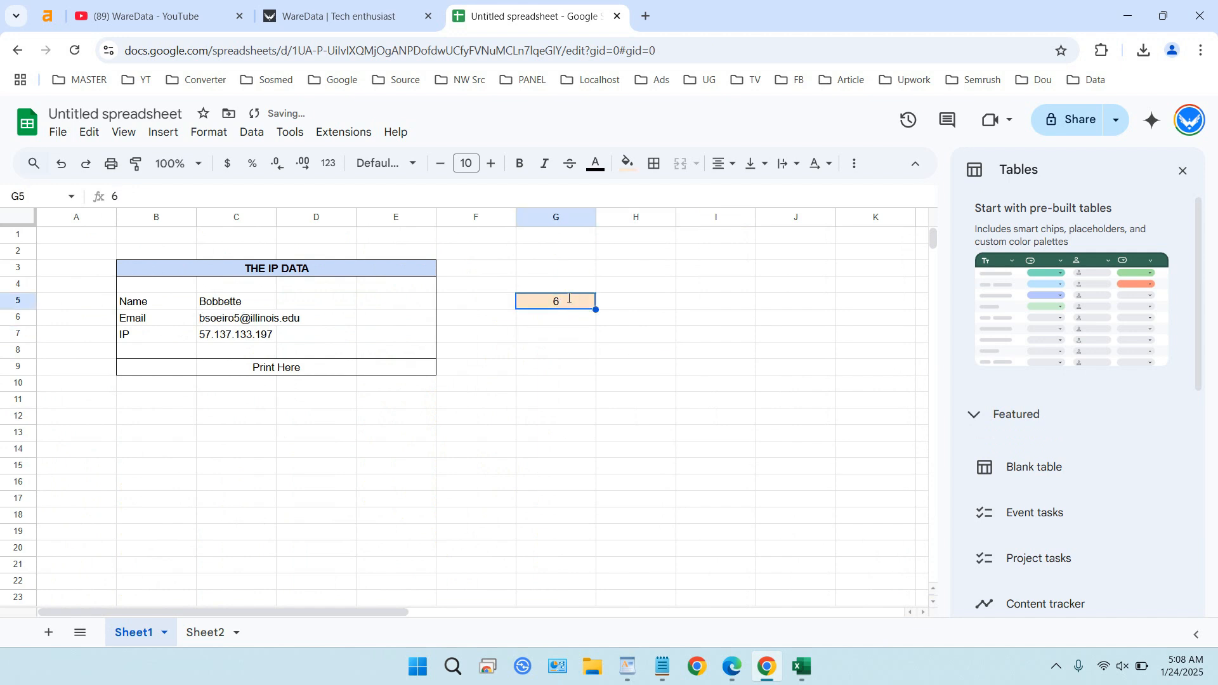
type("7")
left_click(575, 357)
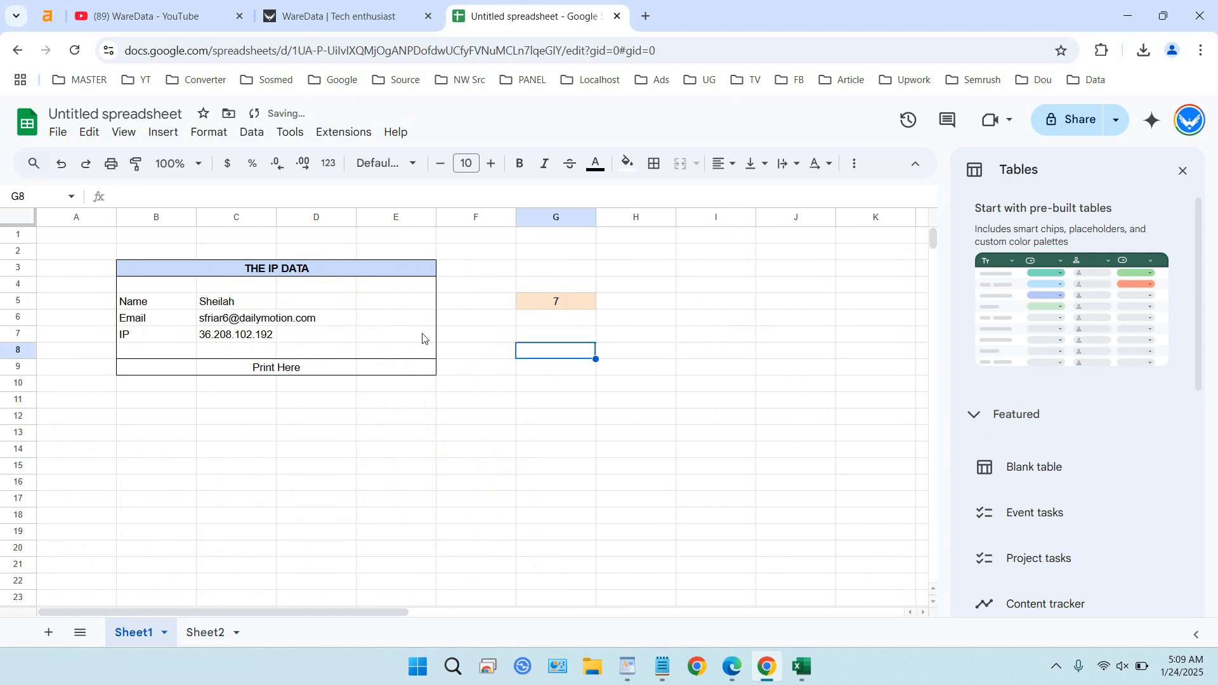
Step: Create a new blank spreadsheet and dismiss its data extraction notice
left_click(58, 135)
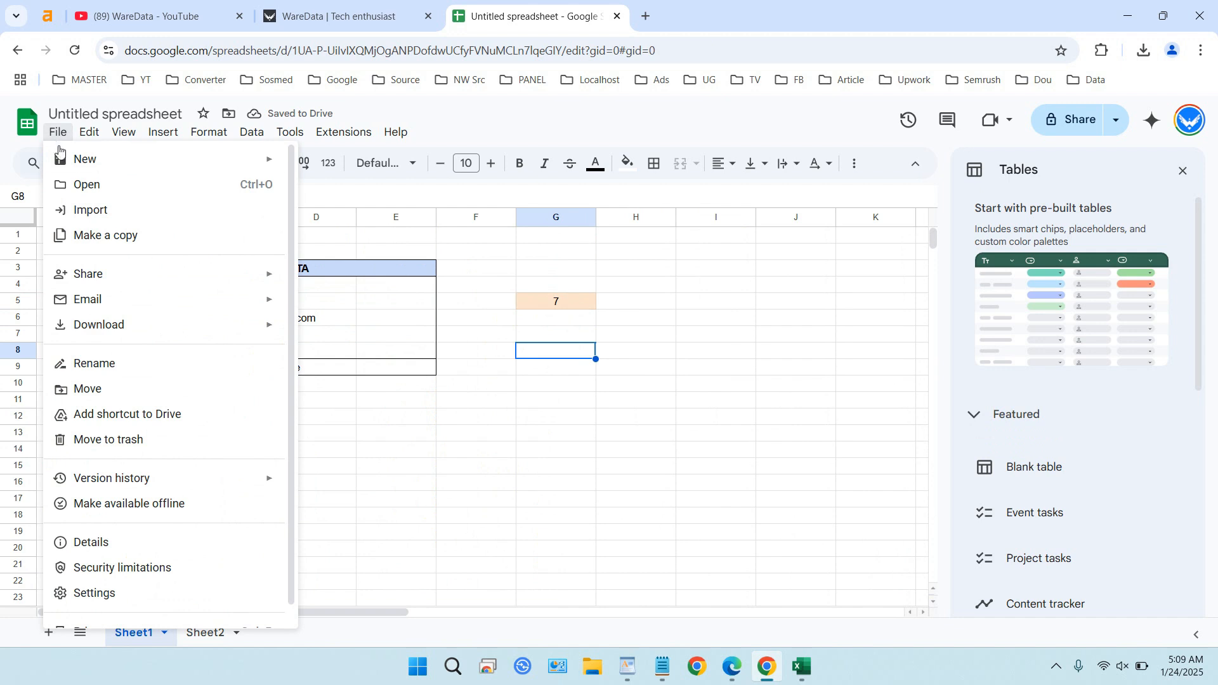
mouse_move(82, 159)
left_click(356, 167)
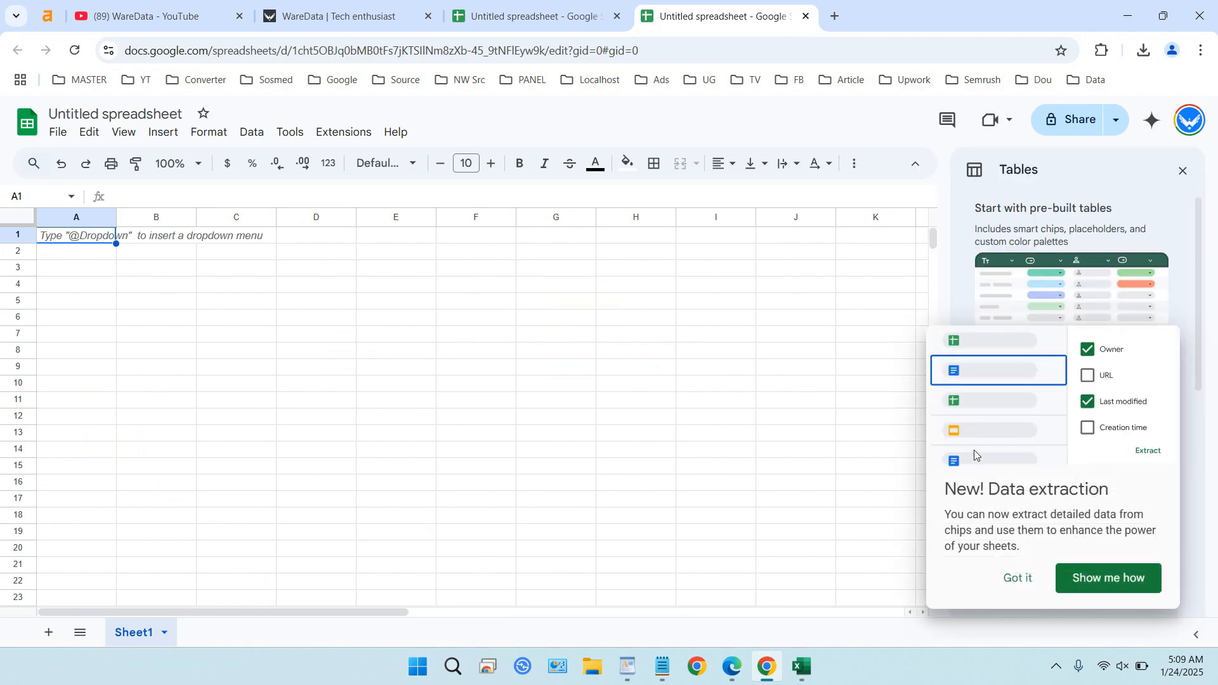
left_click(1019, 574)
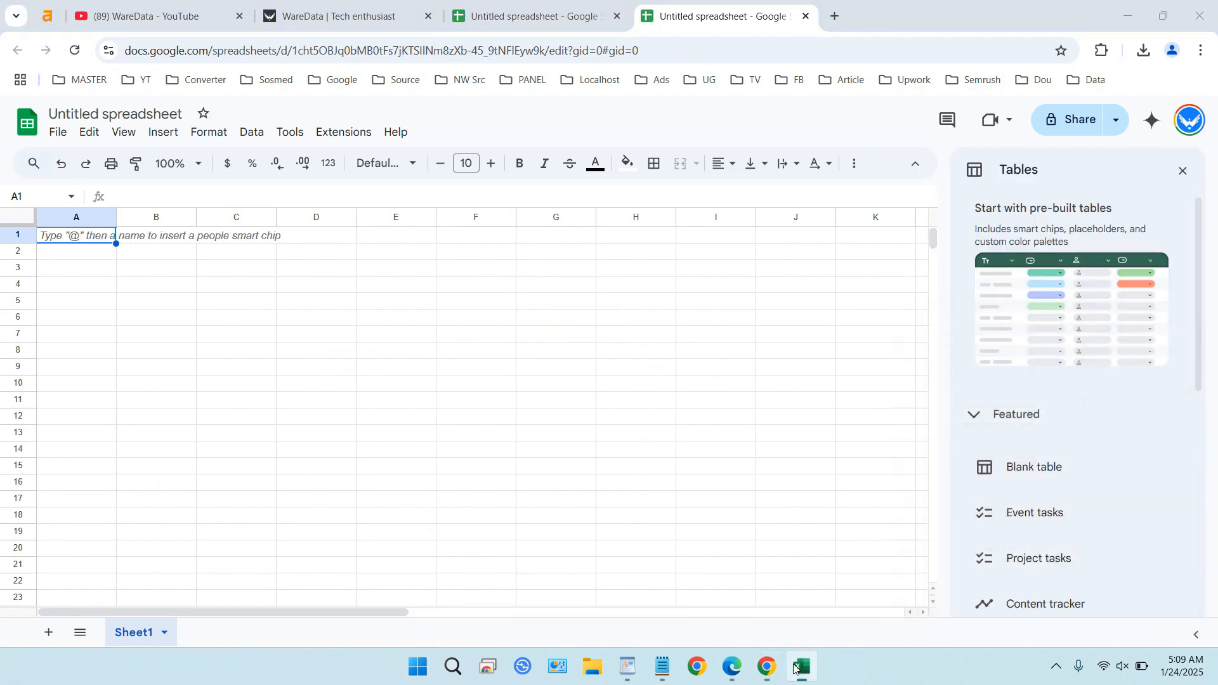
Step: Copy the selected records with their headers from MOCK_DATA.xlsx in Excel and paste them into the new Google spreadsheet starting at B3
left_click(801, 666)
right_click(75, 194)
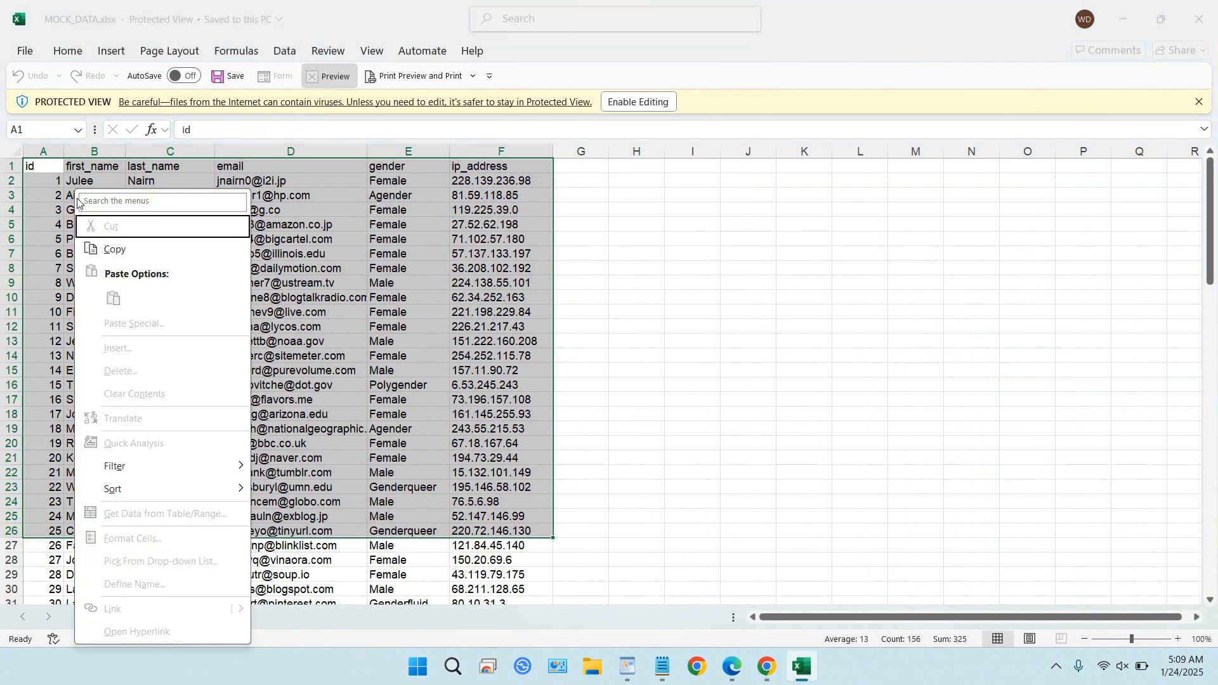
left_click(151, 251)
left_click(1121, 19)
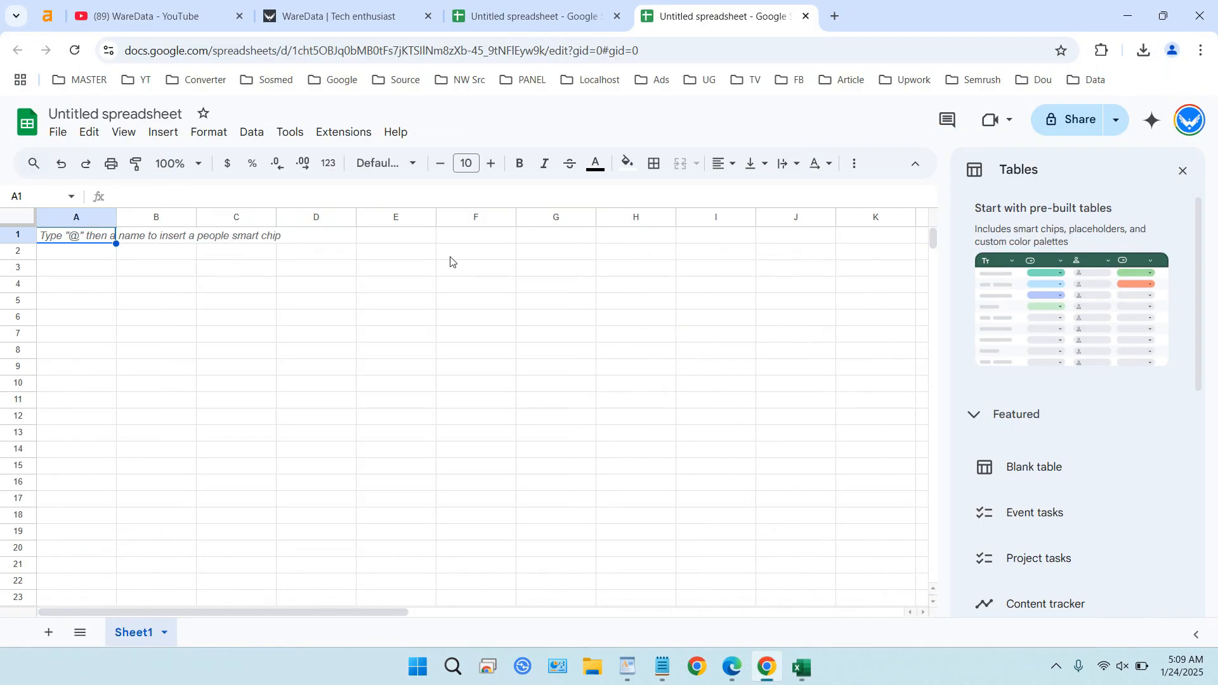
right_click(145, 269)
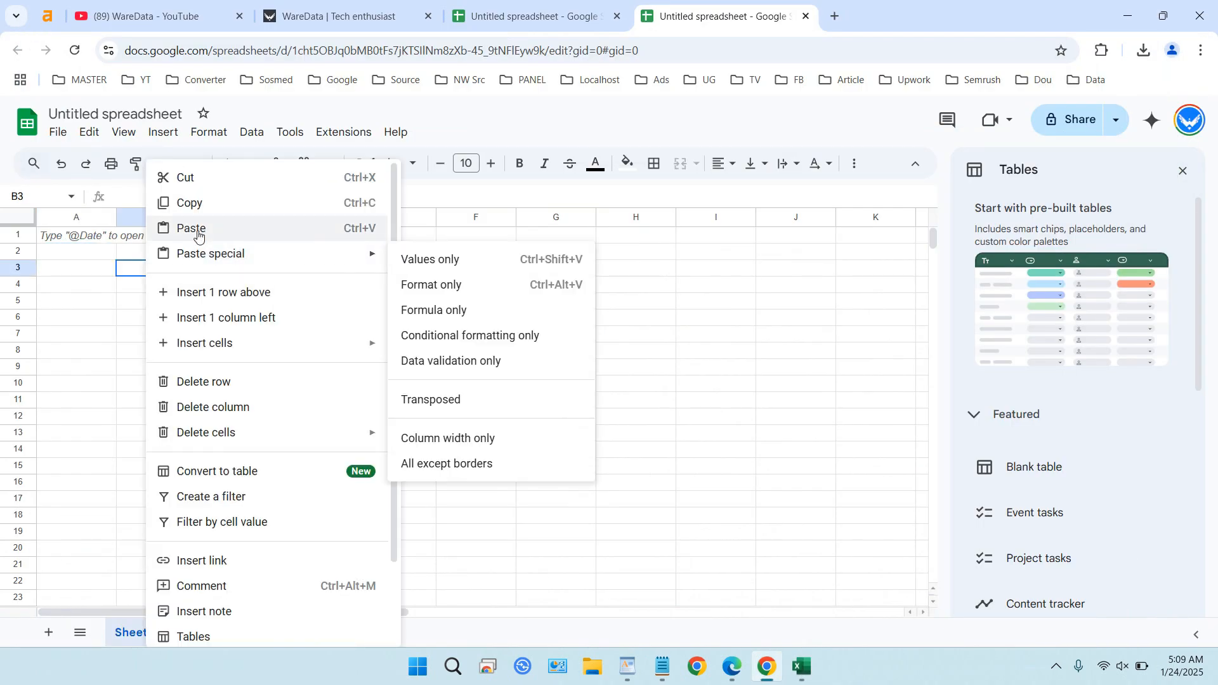
left_click(201, 233)
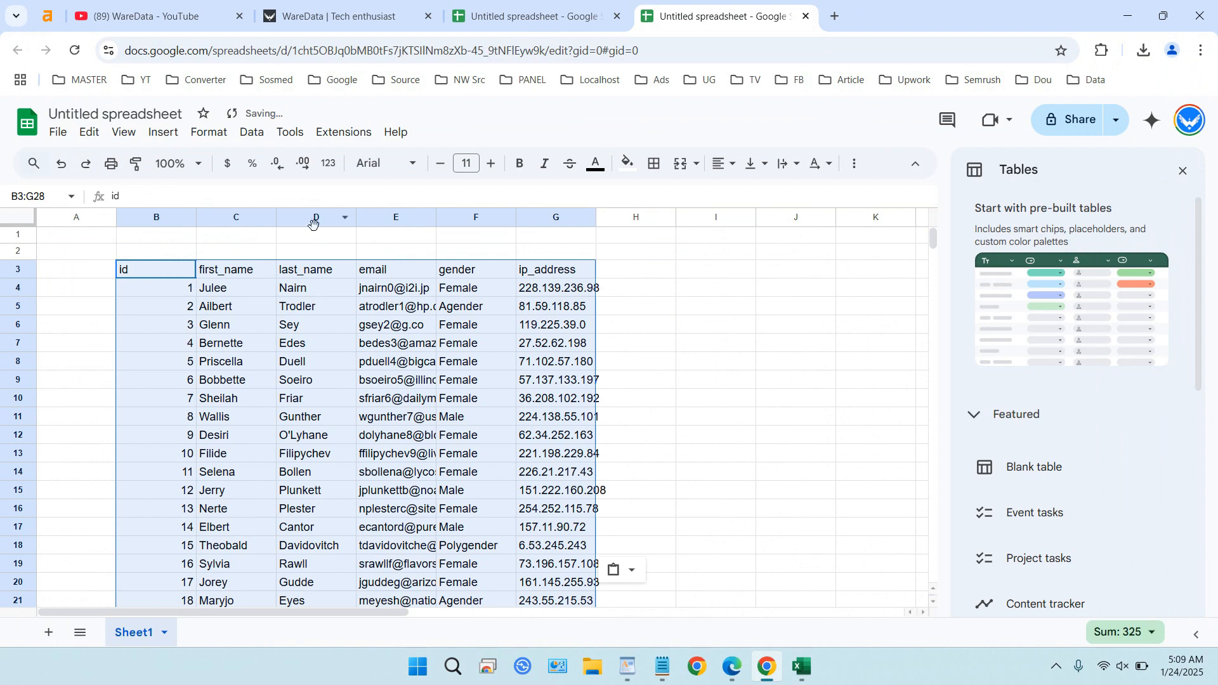
Step: Delete the last_name column and rename the first_name header to "name"
left_click(313, 219)
right_click(316, 217)
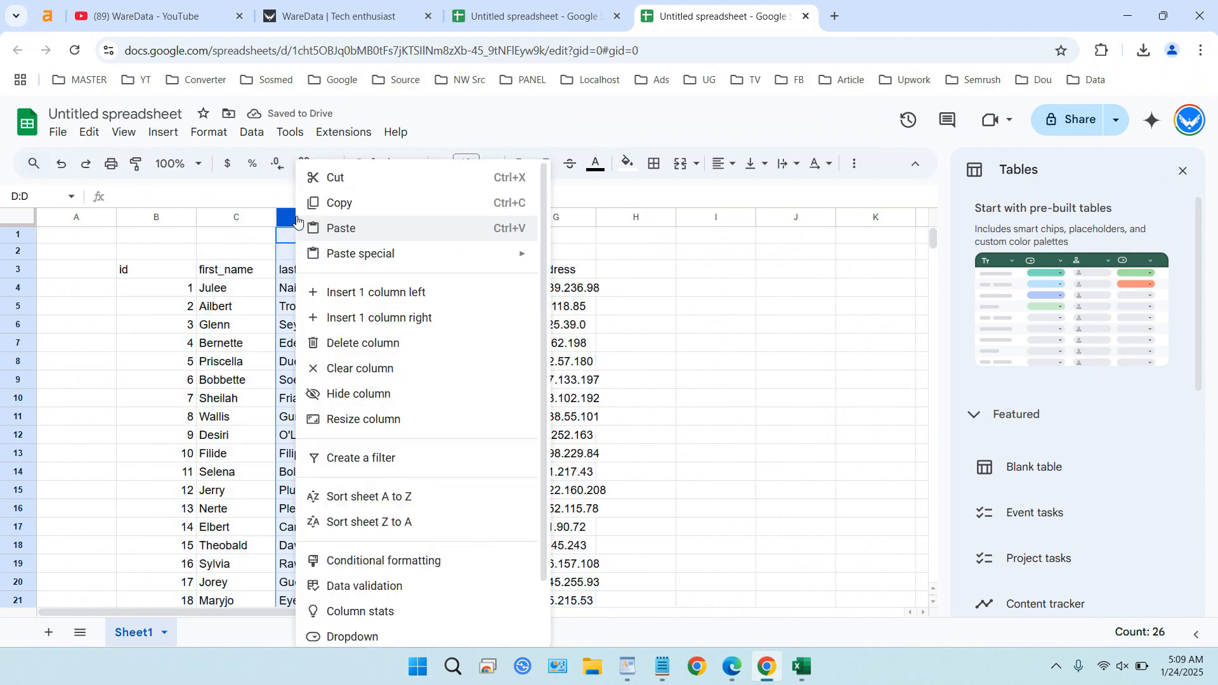
left_click(393, 346)
left_click(229, 272)
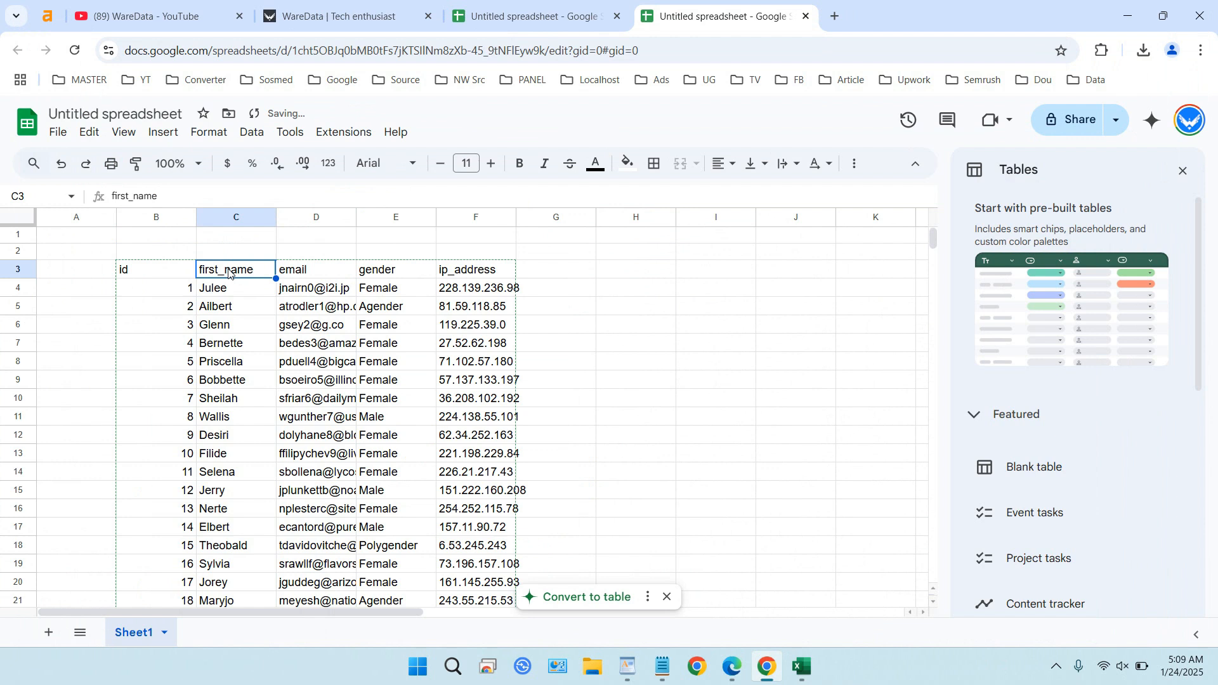
type("name")
key("Tab")
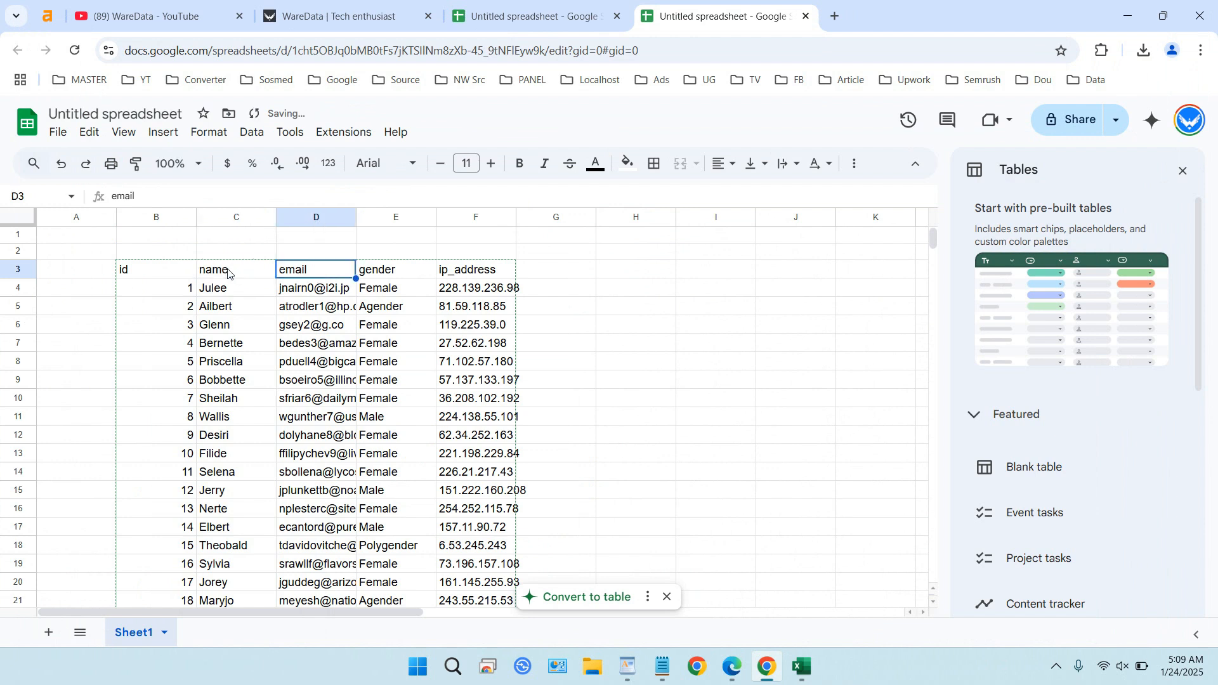
Step: Insert a row directly below the headers and fill B4:F4 with the column index numbers 1 to 5
right_click(27, 294)
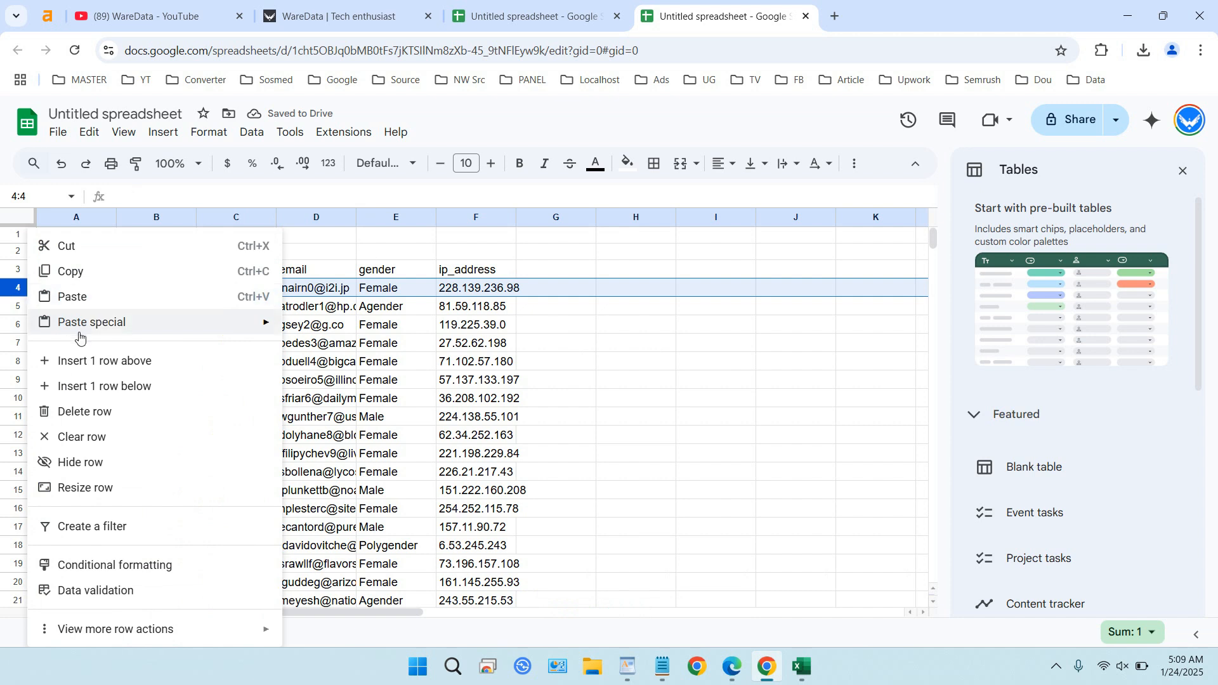
left_click(99, 362)
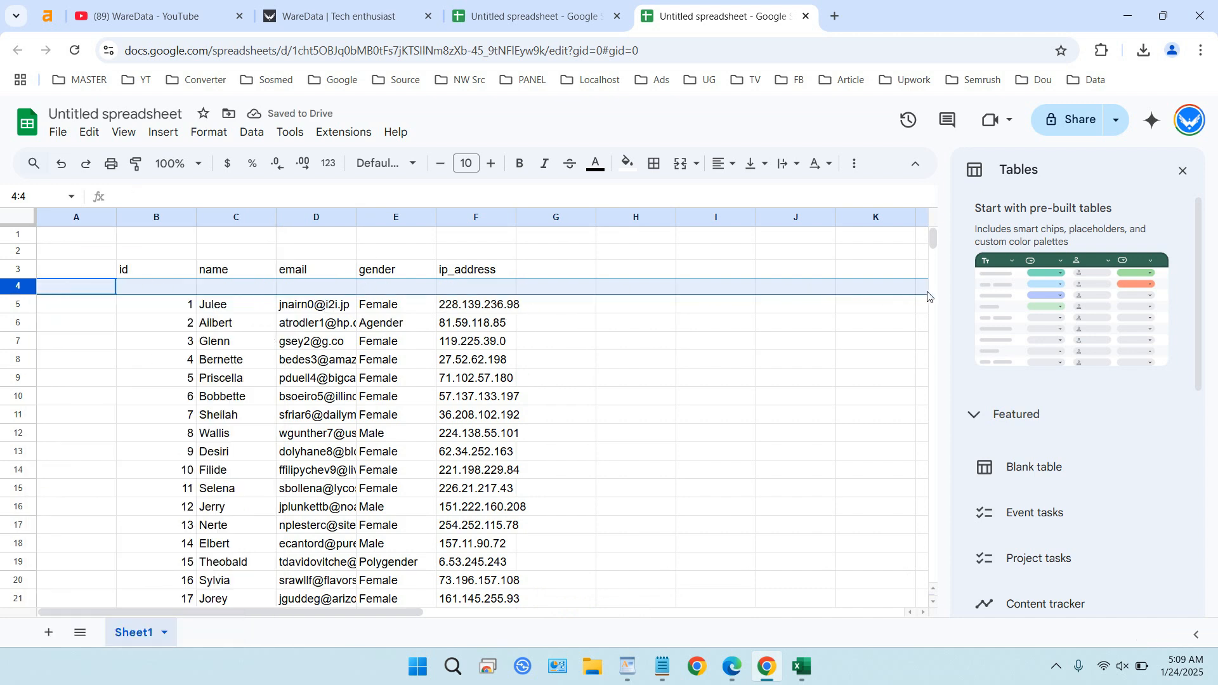
left_click(188, 294)
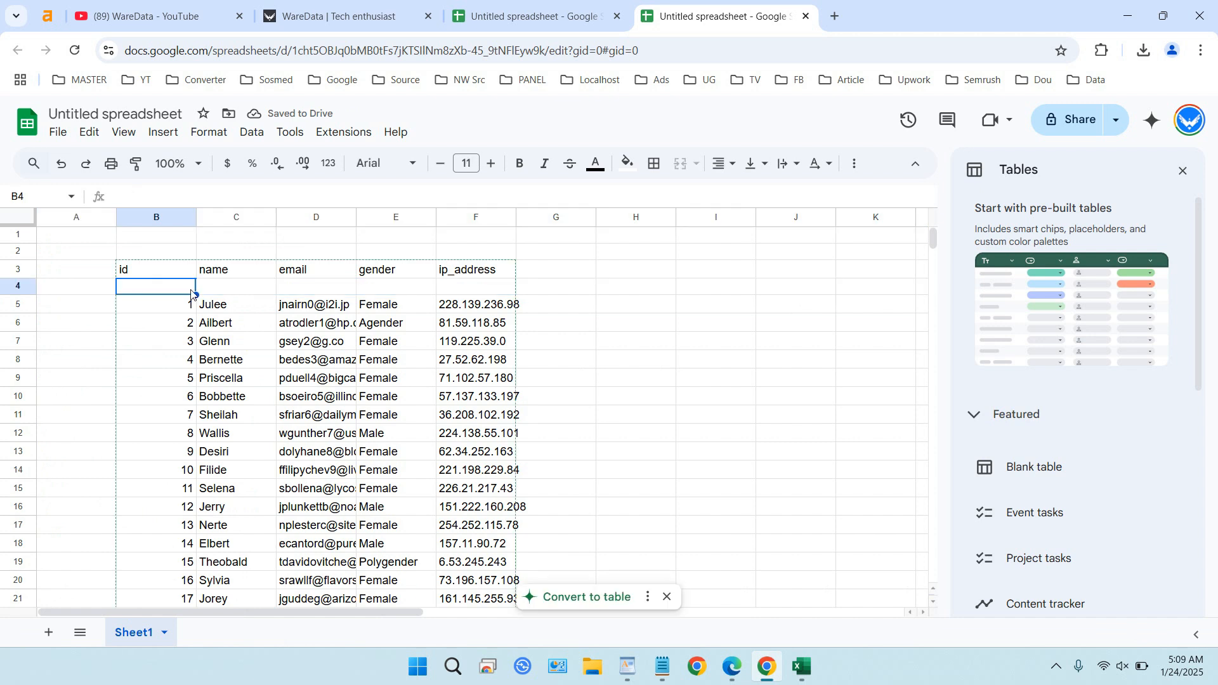
type("1")
left_click(268, 290)
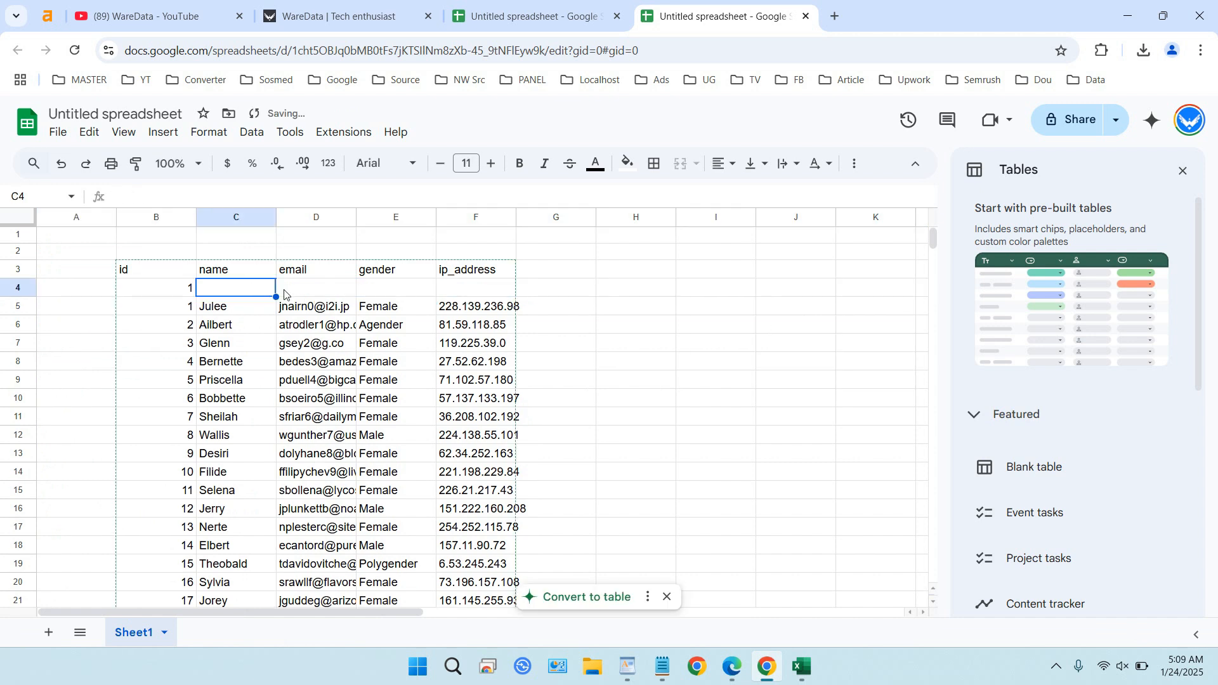
type("2")
left_click_drag(166, 289, 462, 298)
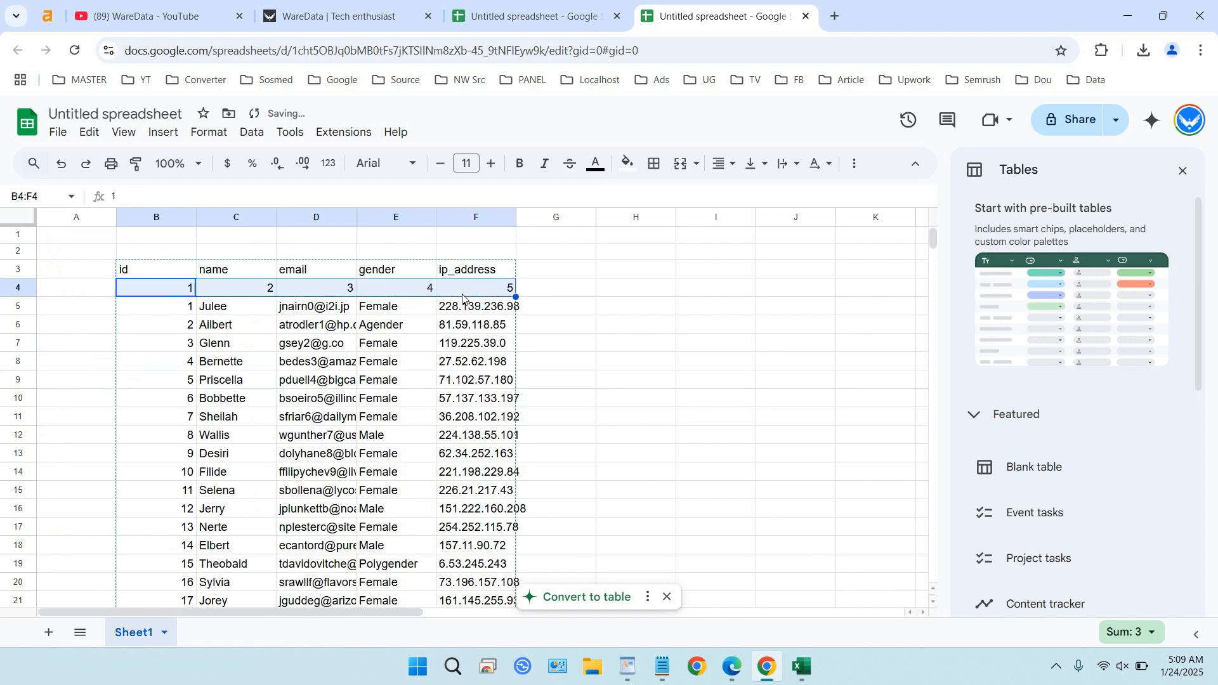
Step: Center the contents of the whole table B3:F29 and apply borders to all its cells
left_click(149, 268)
scroll(431, 400, "down", 5)
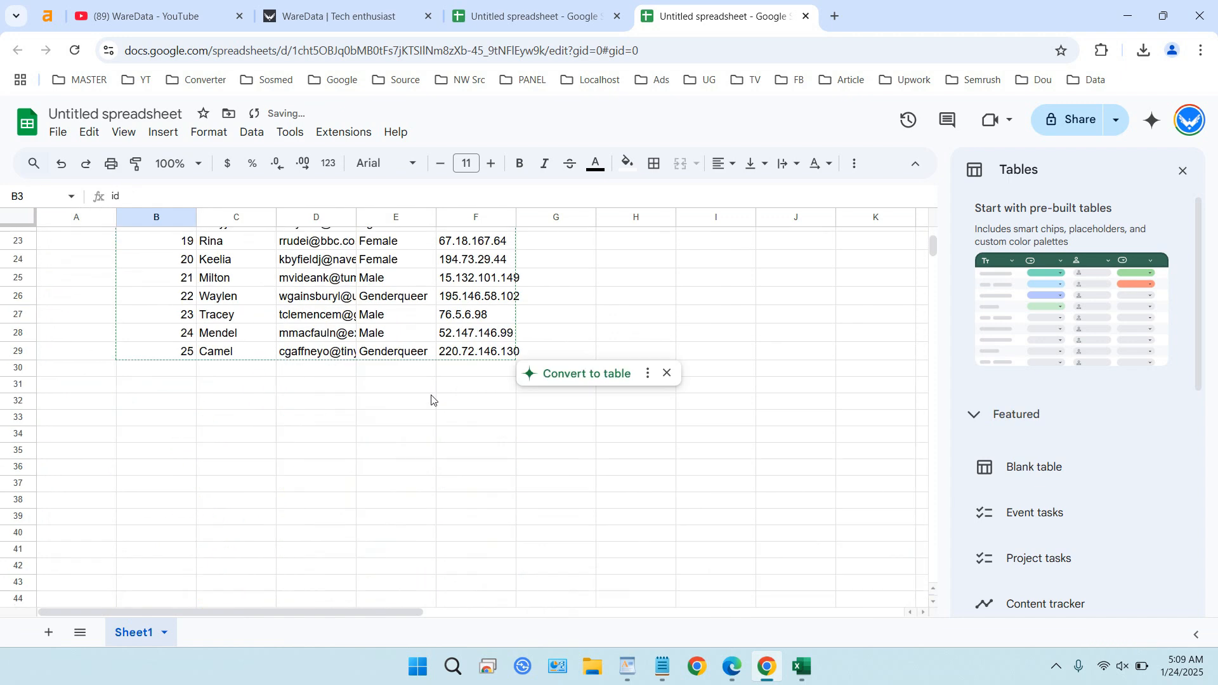
key("ctrl+a")
scroll(590, 262, "up", 5)
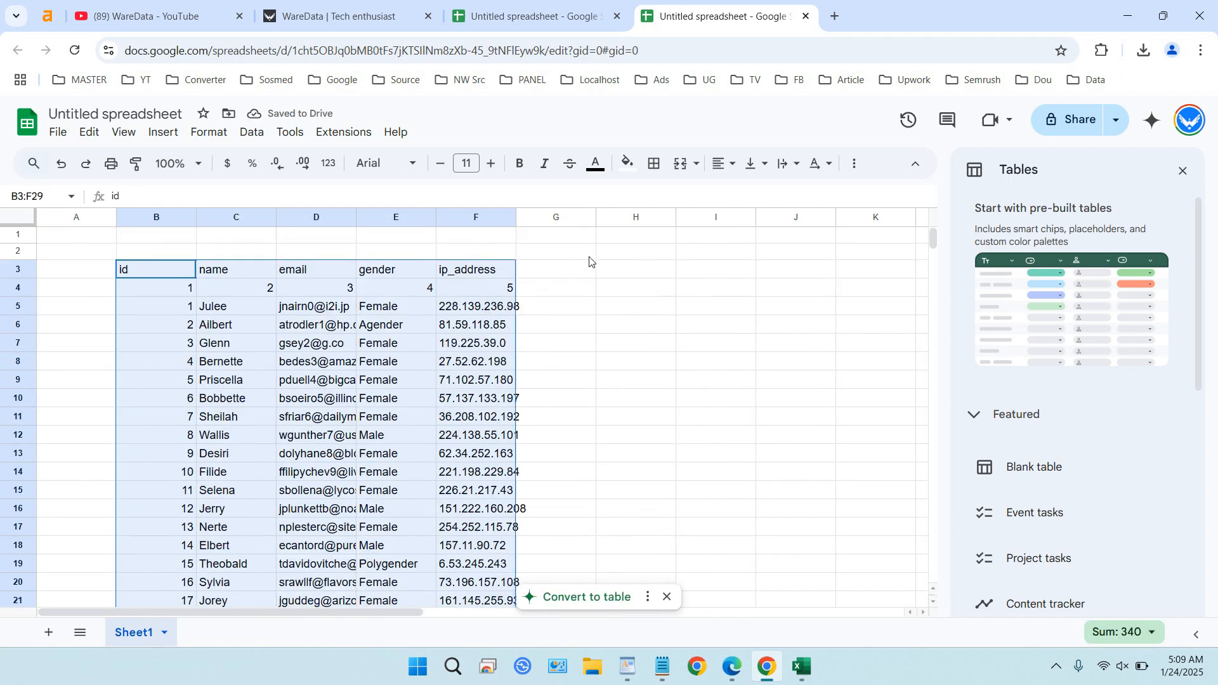
left_click(722, 164)
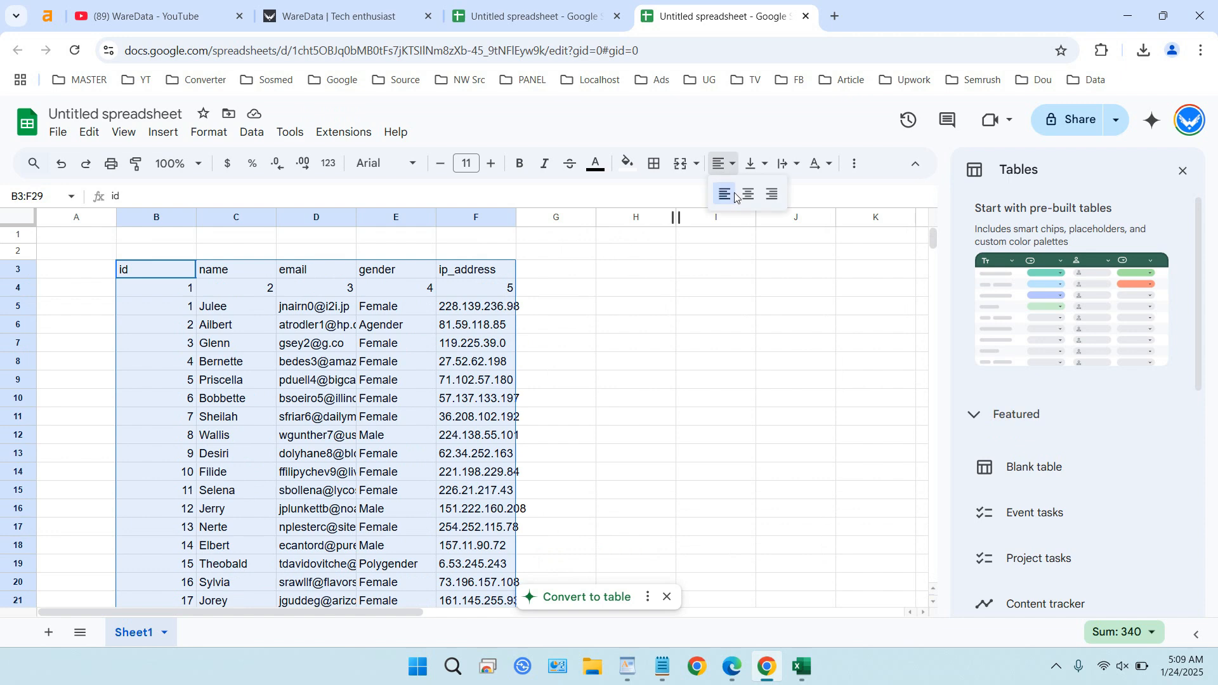
left_click(741, 199)
left_click(654, 164)
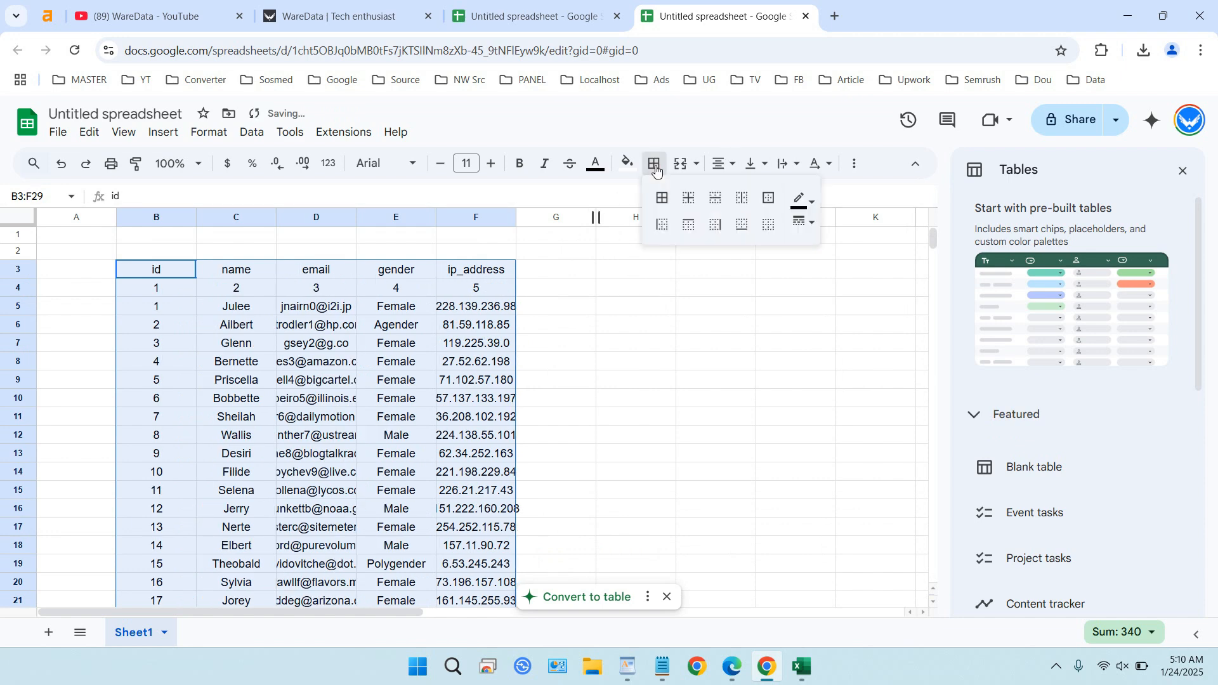
left_click(662, 199)
left_click(588, 269)
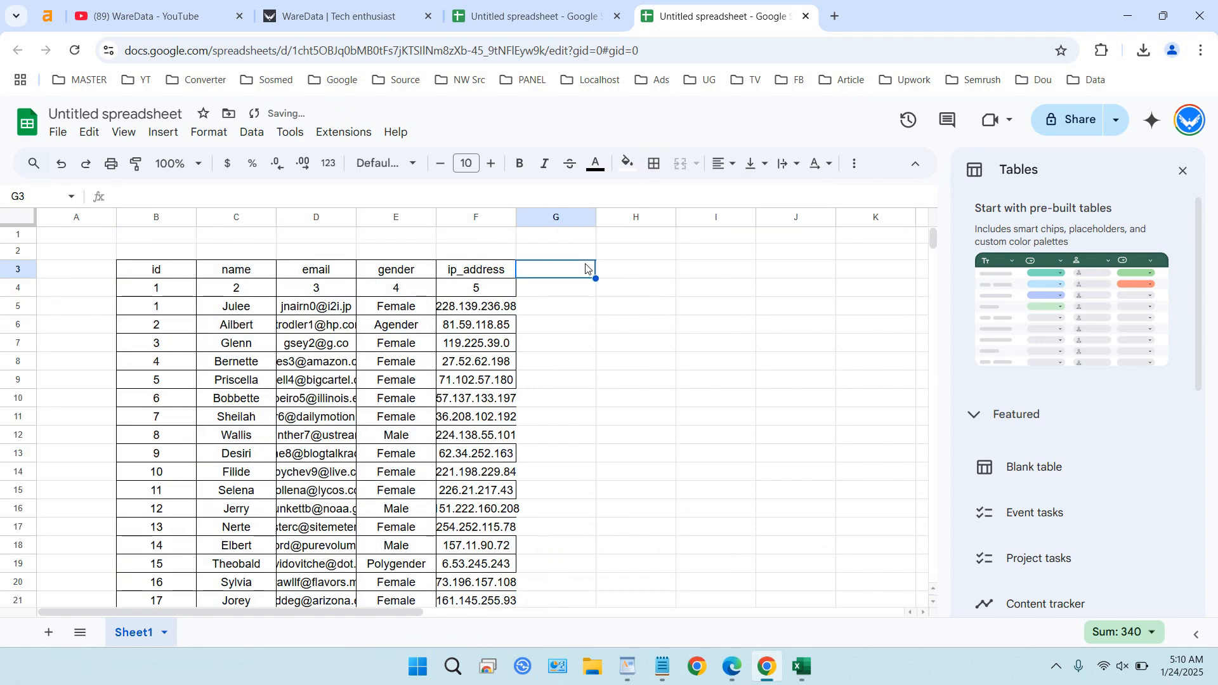
Step: Make the header row B3:F3 bold and give it a light orange fill
left_click_drag(143, 271, 477, 270)
left_click(519, 164)
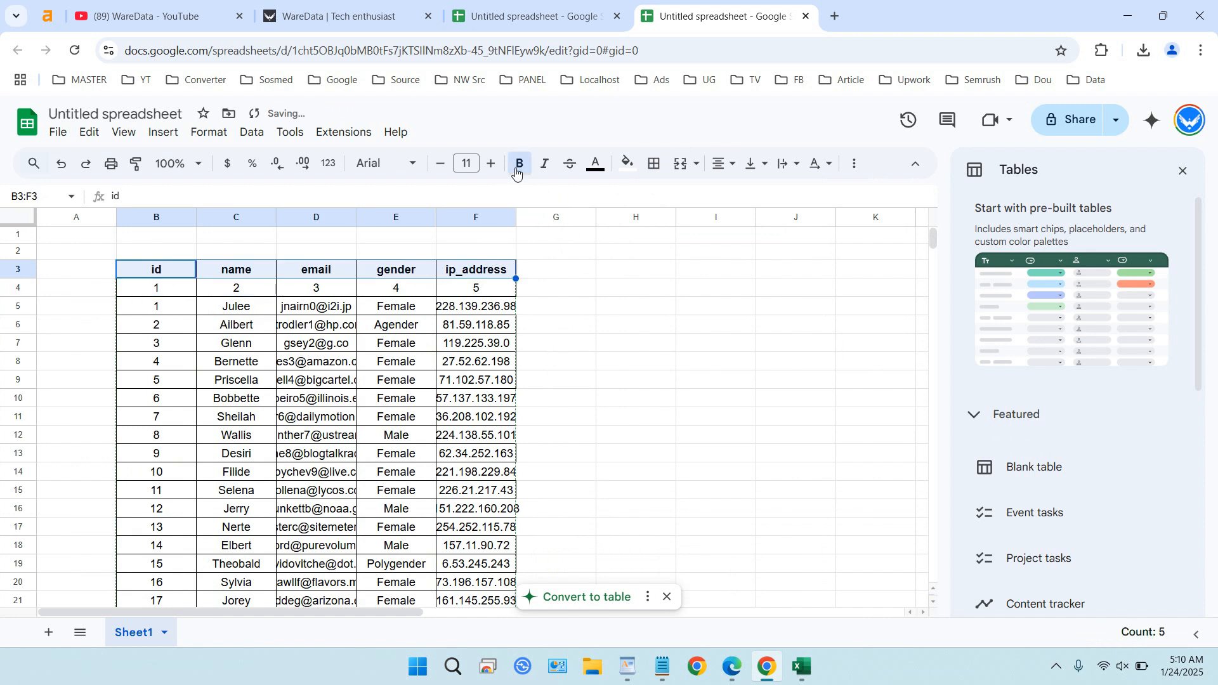
left_click(636, 169)
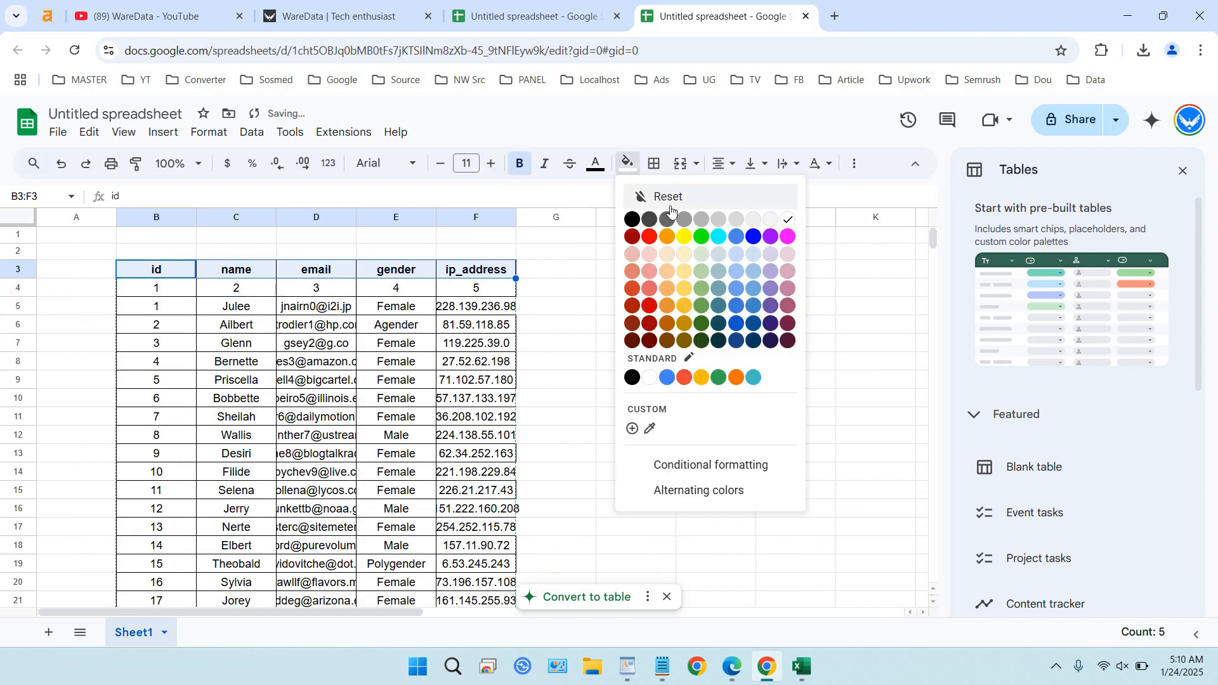
left_click(670, 255)
Step: Fill the index row B4:F4 with light green
left_click_drag(176, 287, 481, 295)
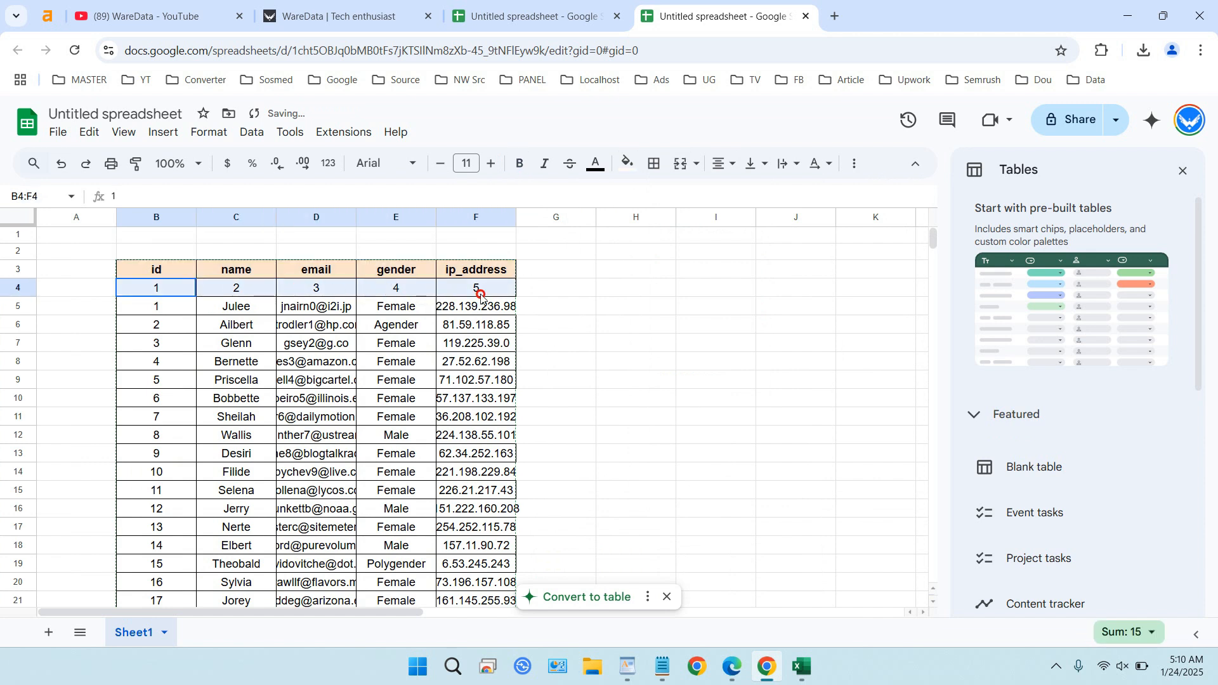
left_click(633, 169)
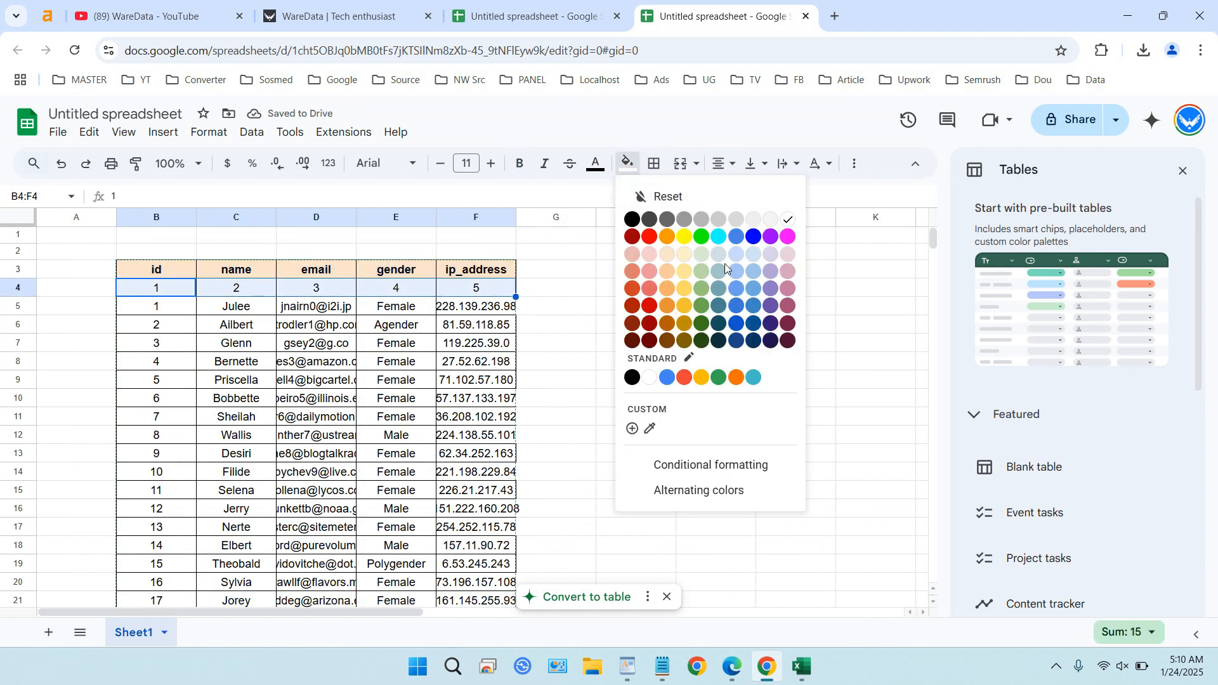
left_click(685, 279)
left_click(631, 285)
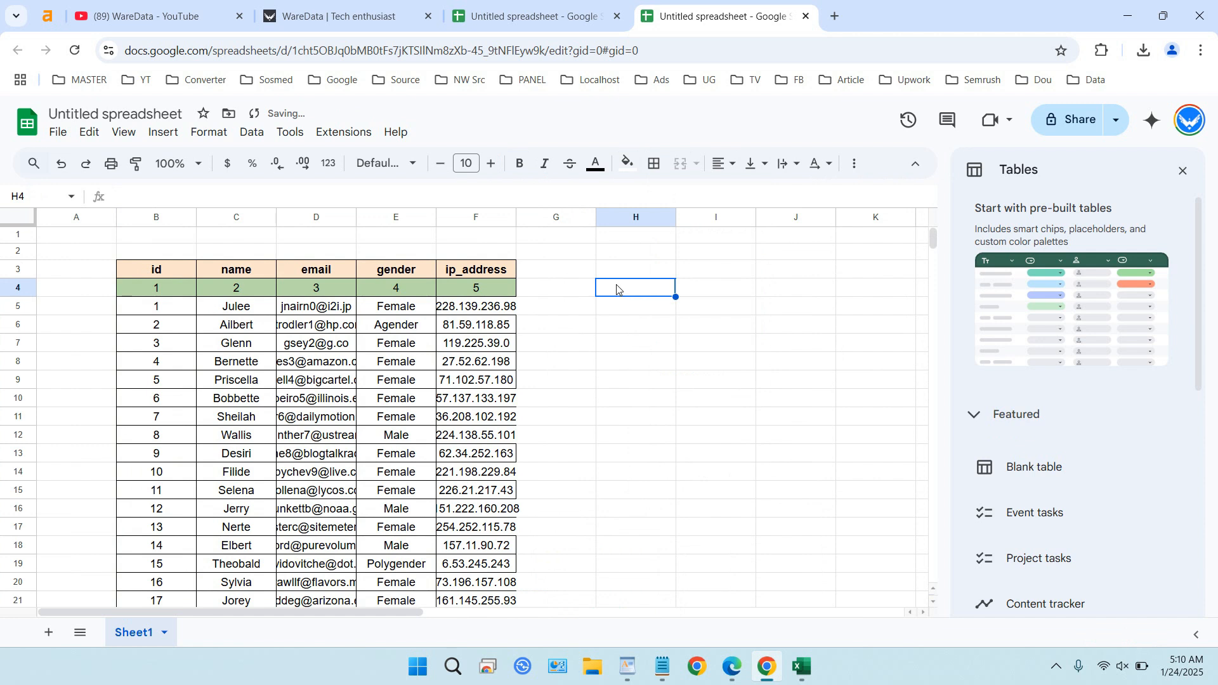
left_click(179, 293)
left_click(212, 293)
left_click(332, 290)
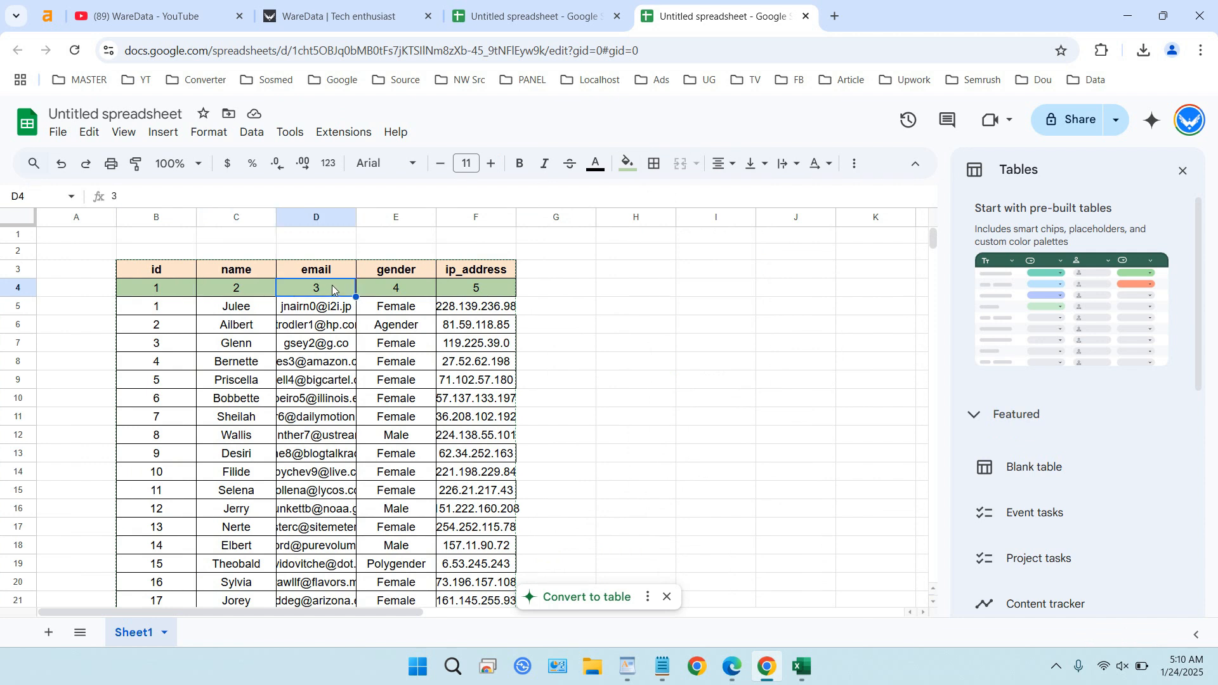
left_click(393, 290)
left_click(498, 289)
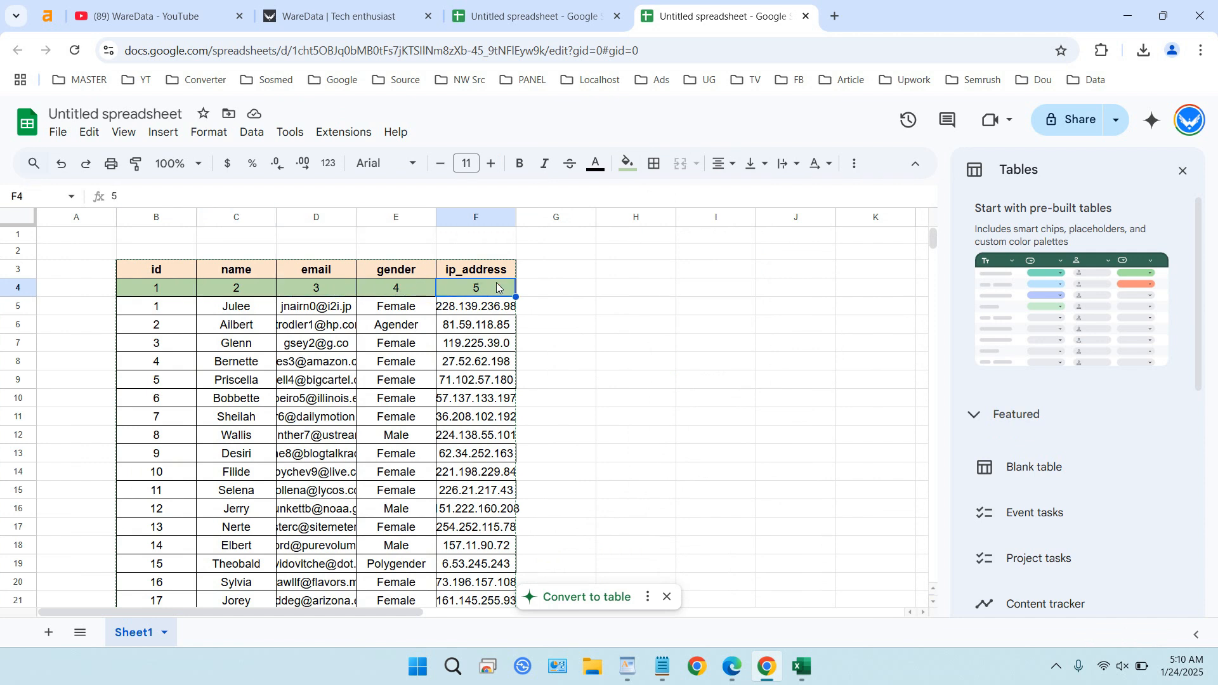
Step: Examine the column index numbers in row 4, the id values in column B and the first record's cells
left_click(168, 290)
left_click(235, 293)
left_click(333, 287)
left_click(416, 290)
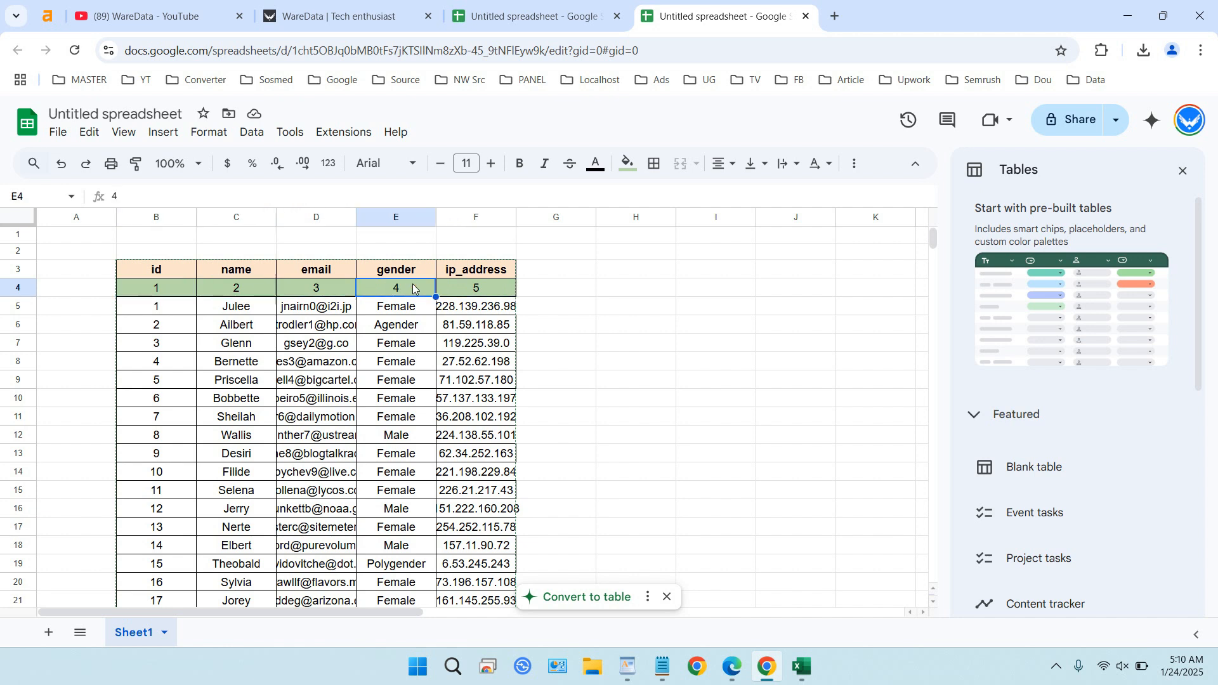
left_click(449, 287)
left_click(170, 314)
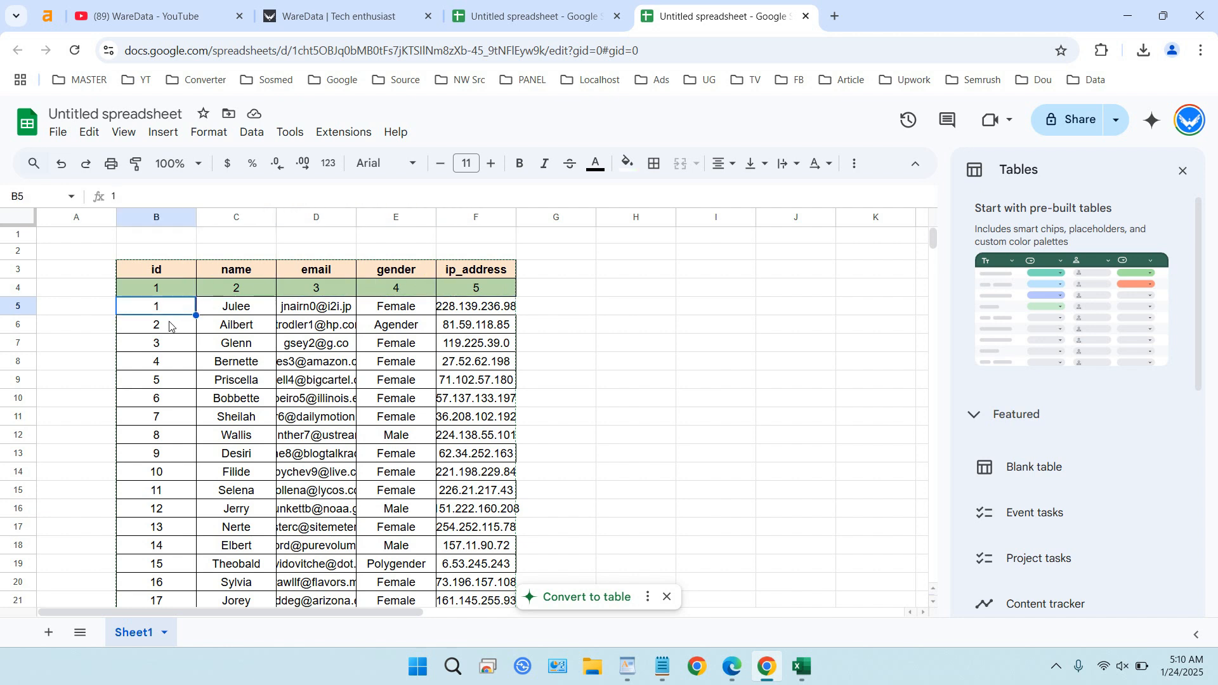
left_click(170, 325)
left_click(168, 343)
left_click(159, 381)
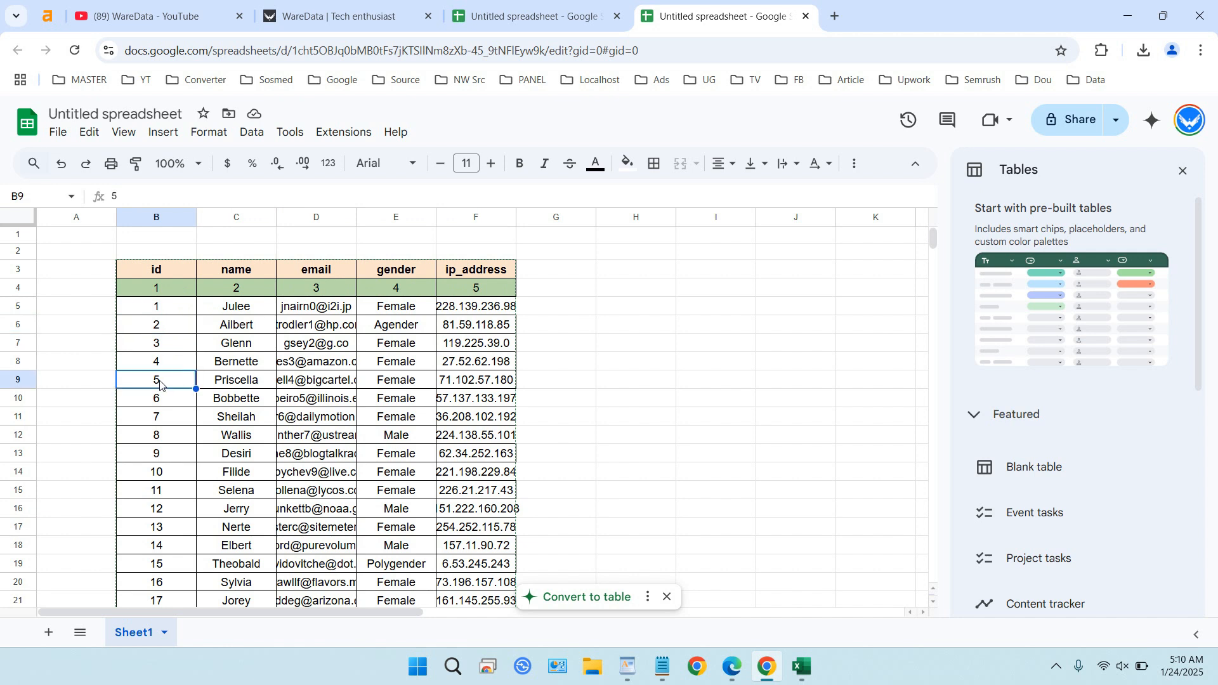
left_click(159, 310)
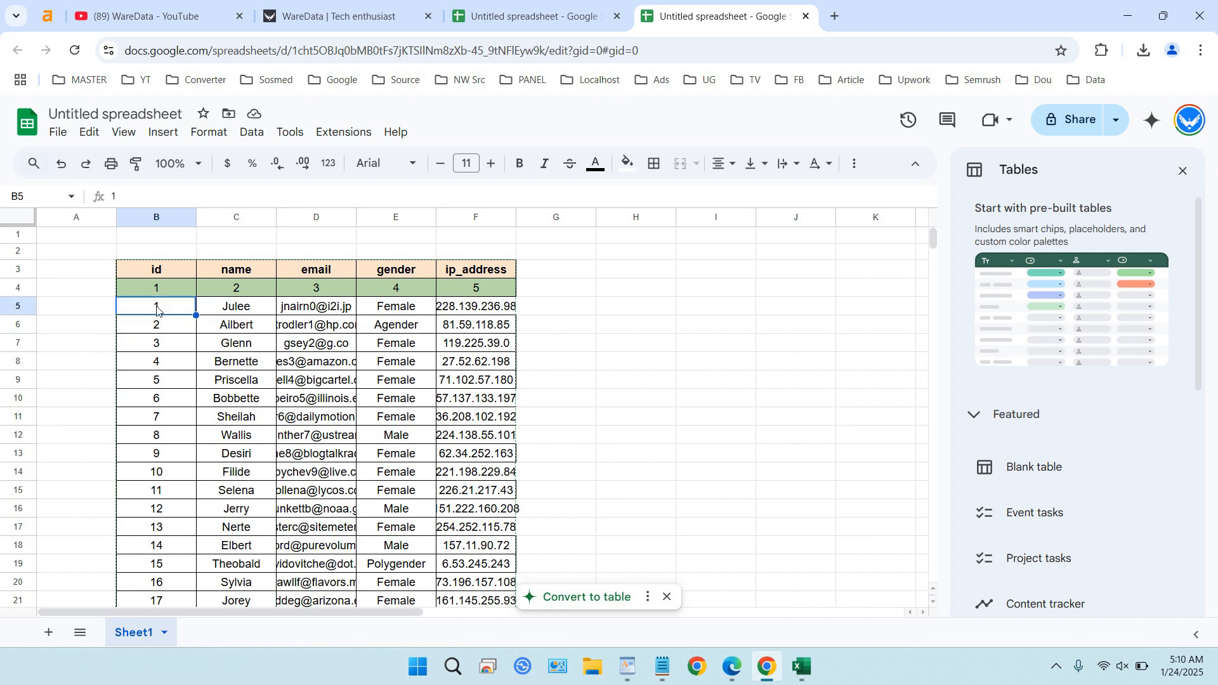
left_click(244, 310)
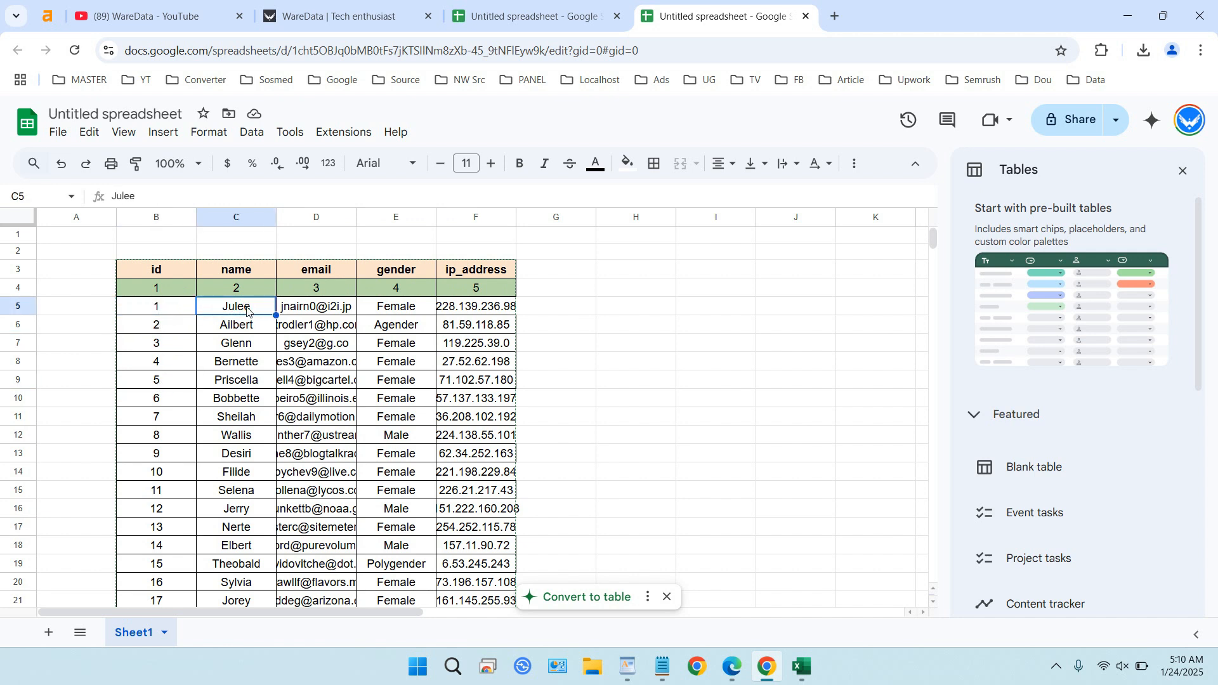
left_click(311, 311)
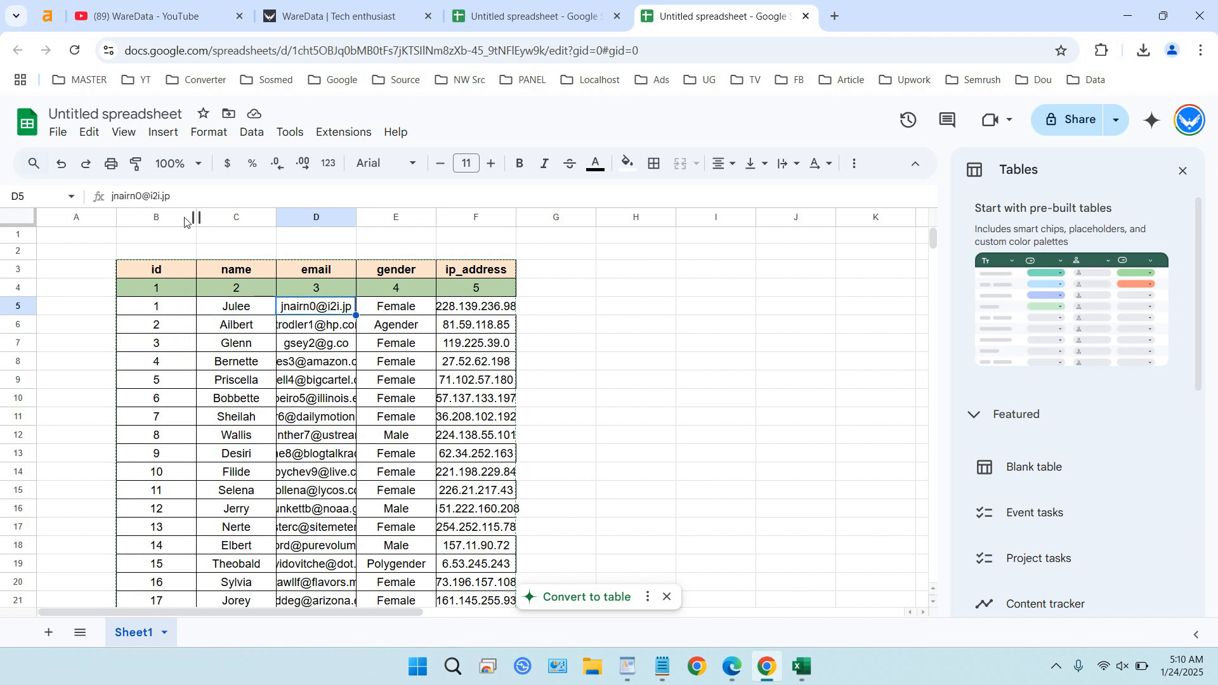
Step: Add a new sheet and draw an outer border around D4:G16 as the card frame
left_click(52, 632)
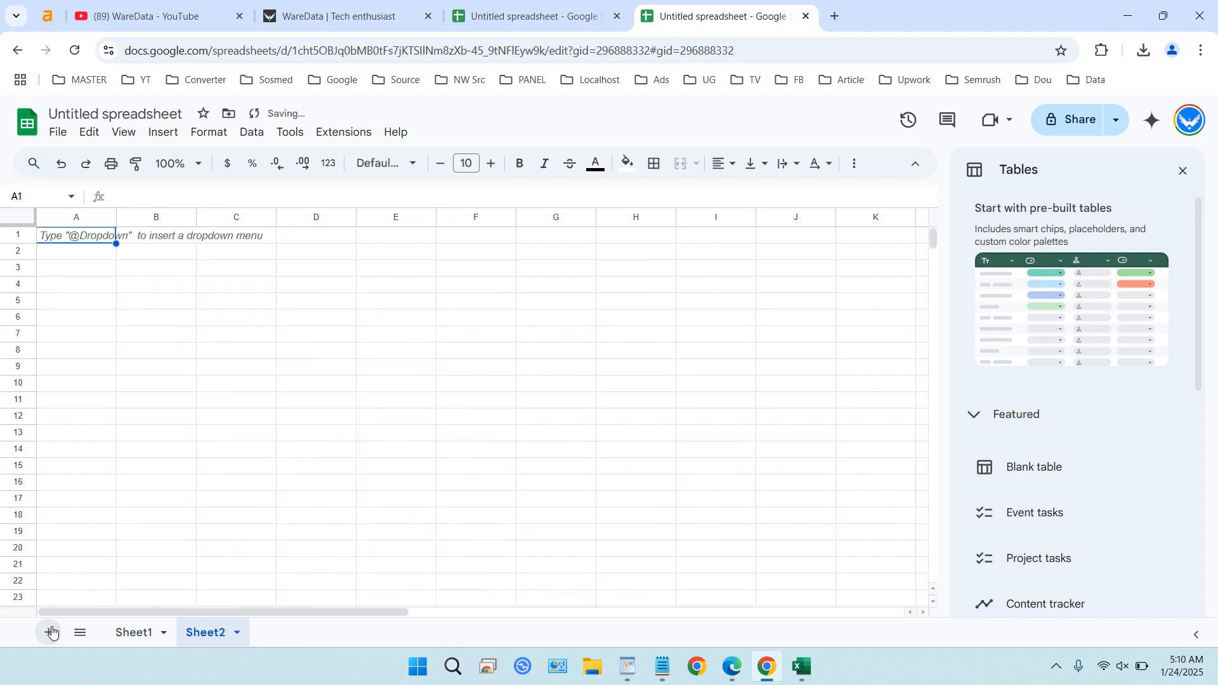
left_click_drag(153, 260, 435, 451)
left_click(278, 289)
left_click_drag(278, 288, 565, 486)
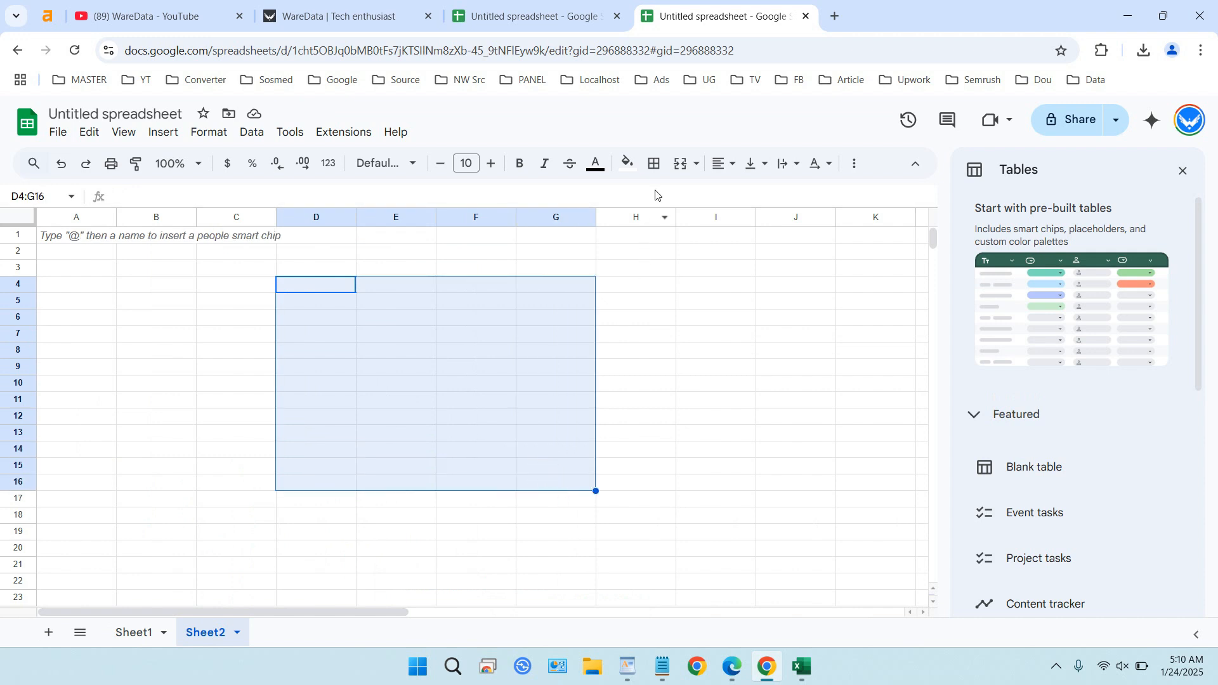
left_click(654, 163)
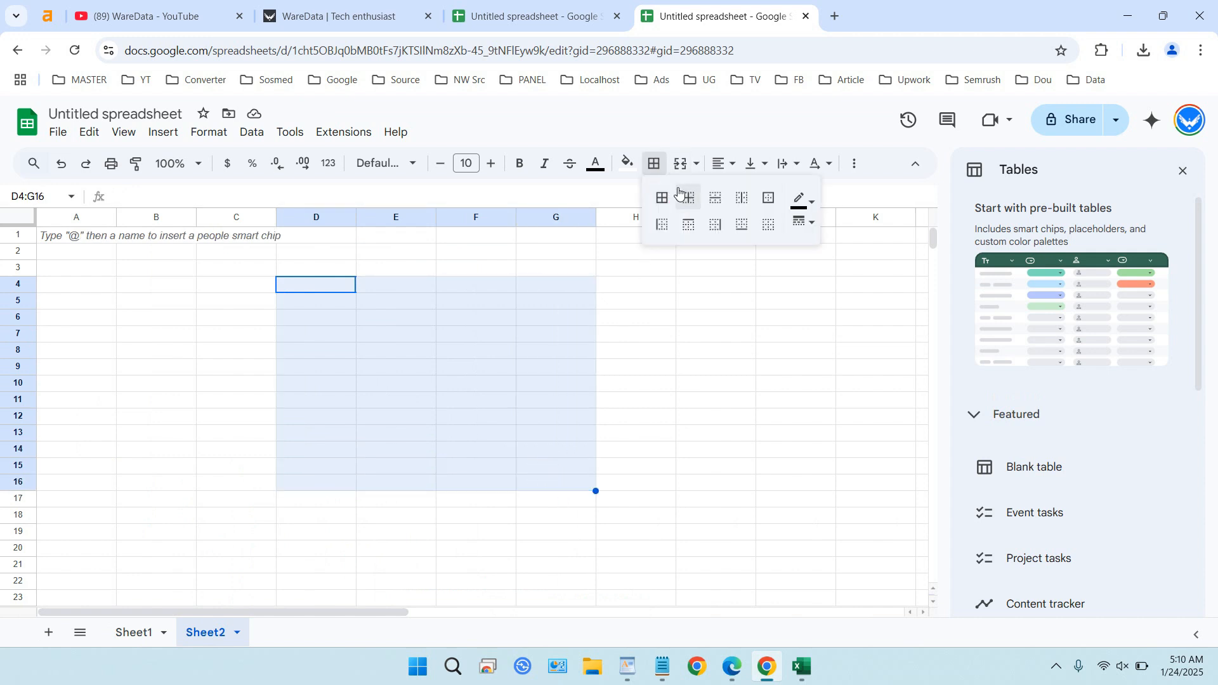
left_click(768, 198)
Step: Merge D4:G4 across the card's top row and enter the title DATA CLIENT FOR IP ADDRESS
left_click_drag(337, 283, 566, 278)
left_click(680, 163)
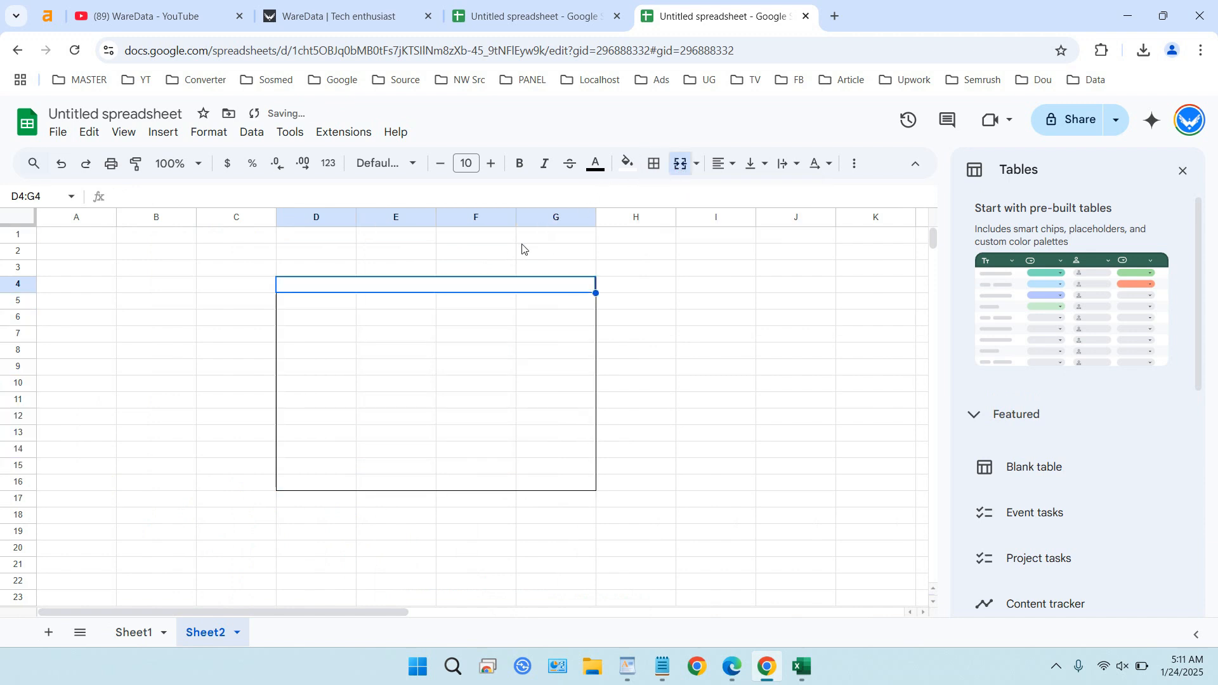
type("dta")
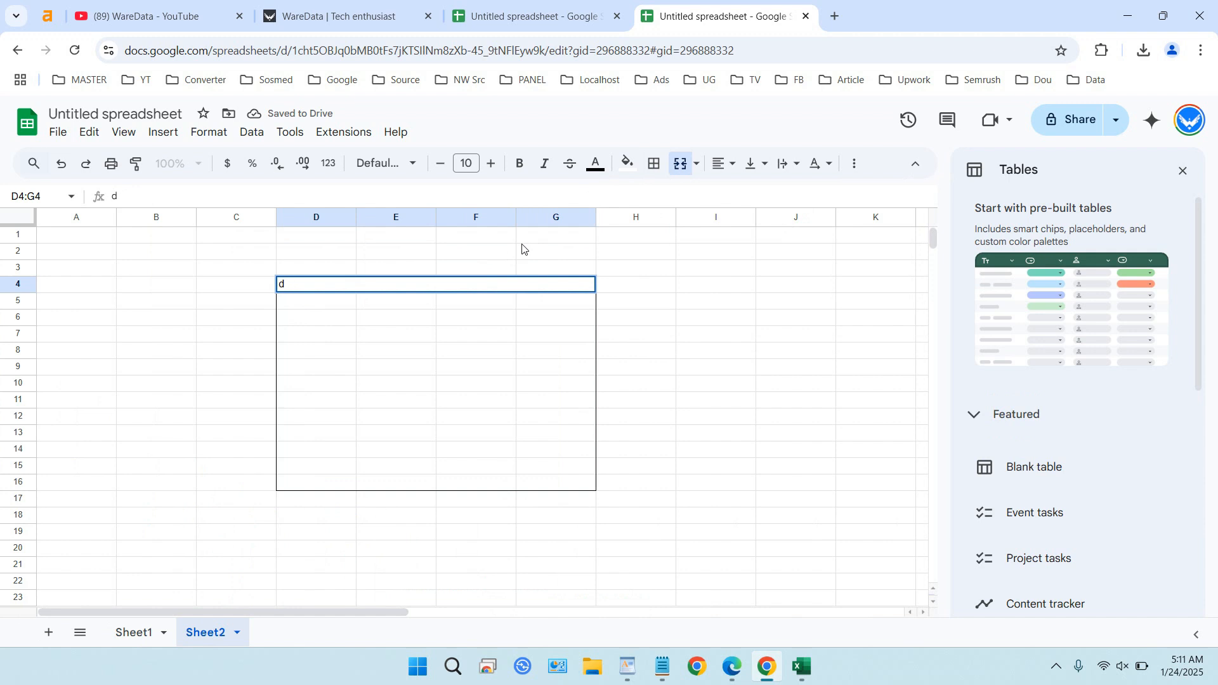
key("BackSpace")
type("DATA CLI")
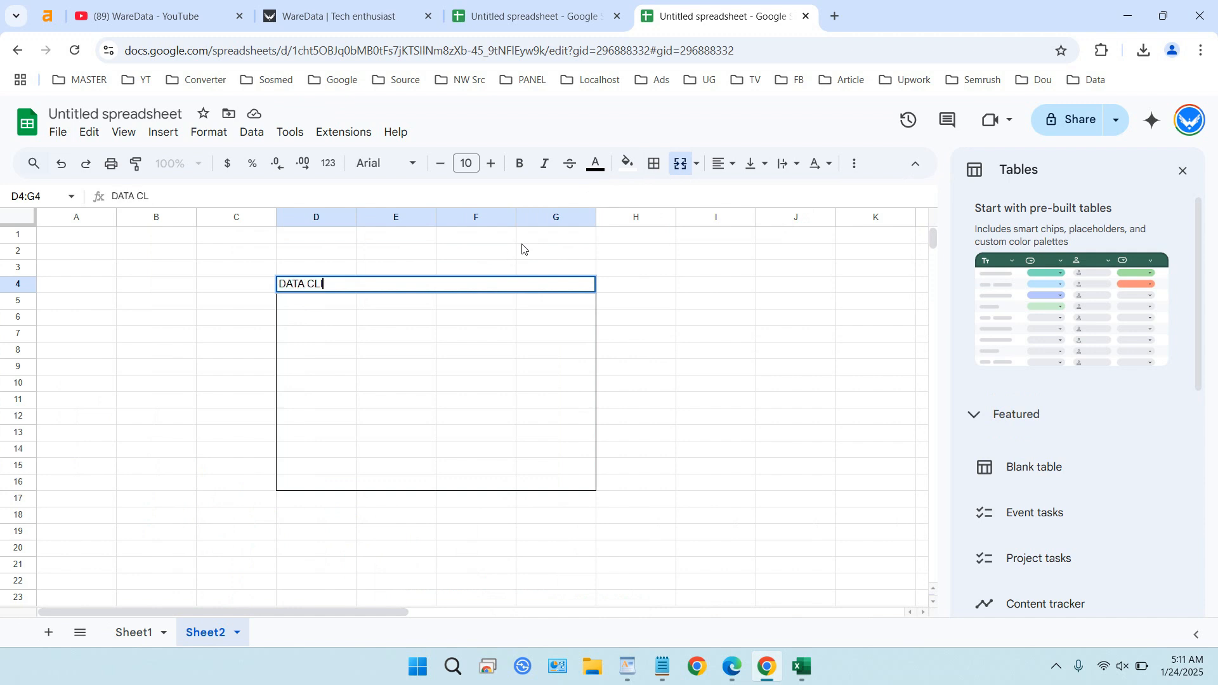
type("ENT FOR IP ADDRESS")
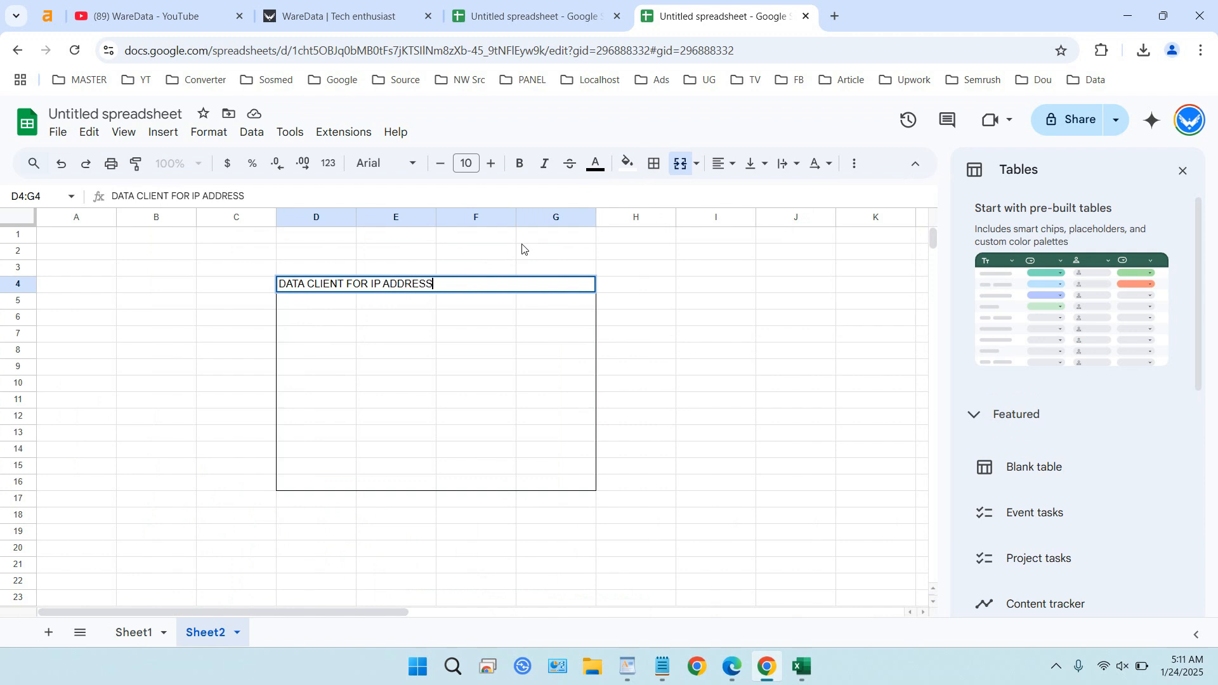
key("Tab")
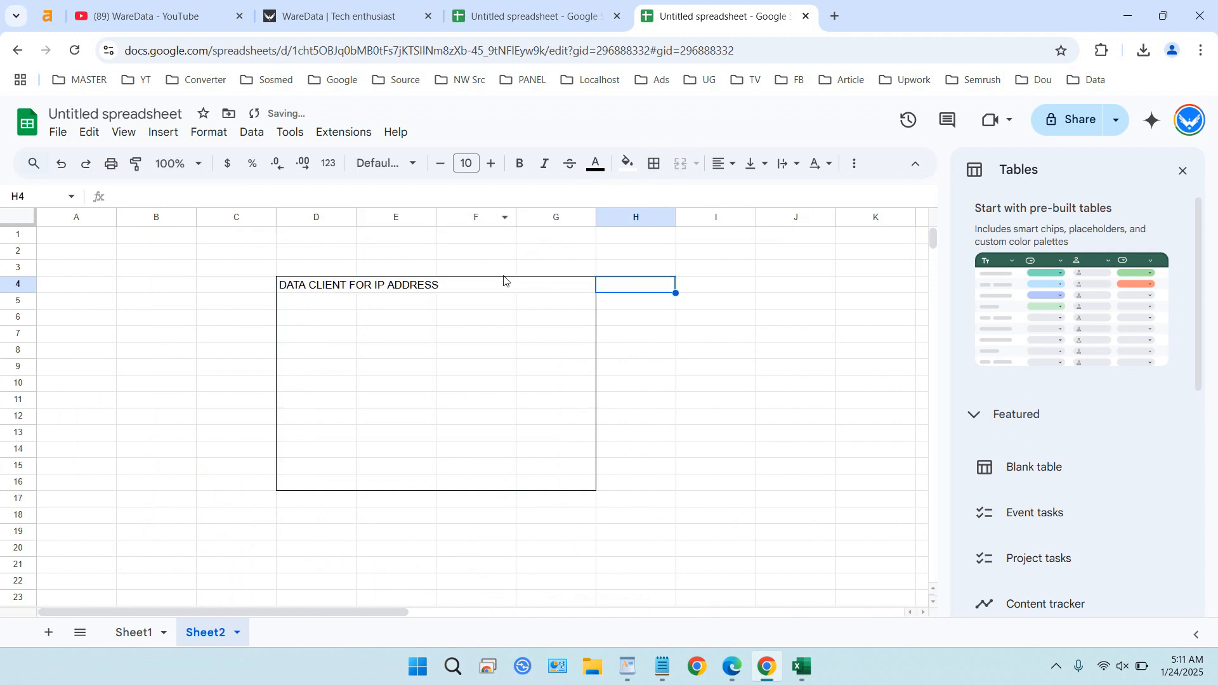
Step: Center the card title horizontally and make it bold
left_click(506, 280)
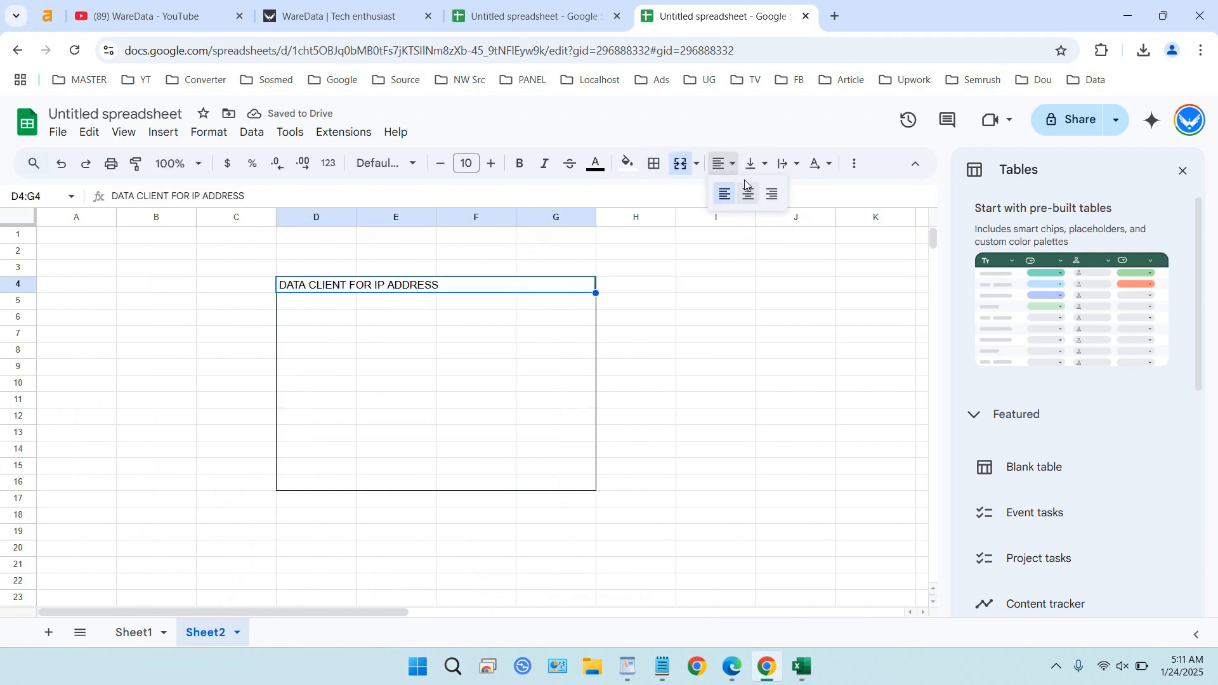
left_click(723, 163)
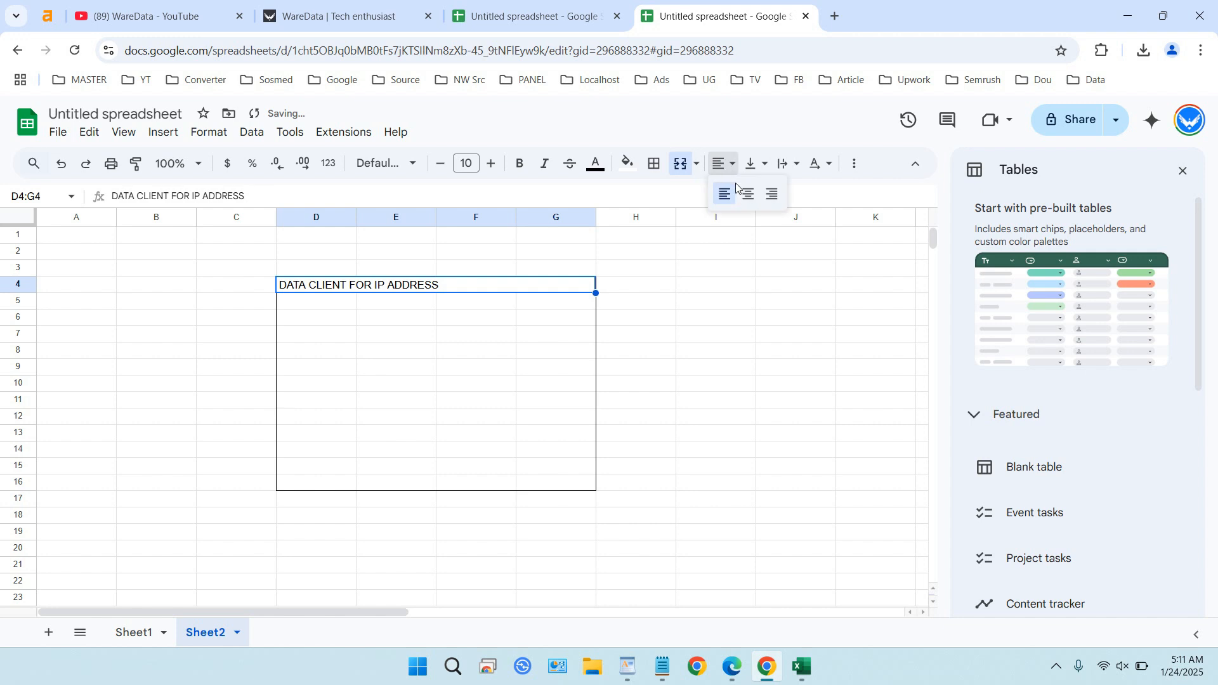
left_click(746, 197)
left_click(520, 163)
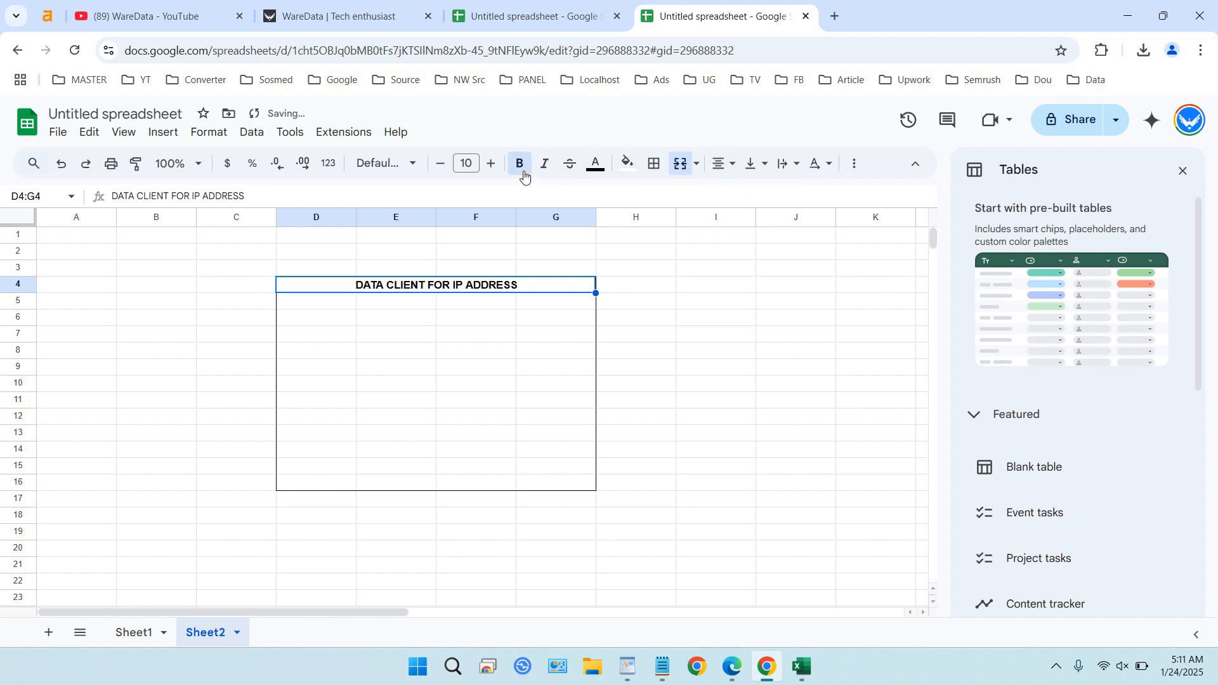
Step: Enter the labels NAME, EMAIL and IP ADDRESS in D6:D8 of the card and make them bold
left_click(348, 327)
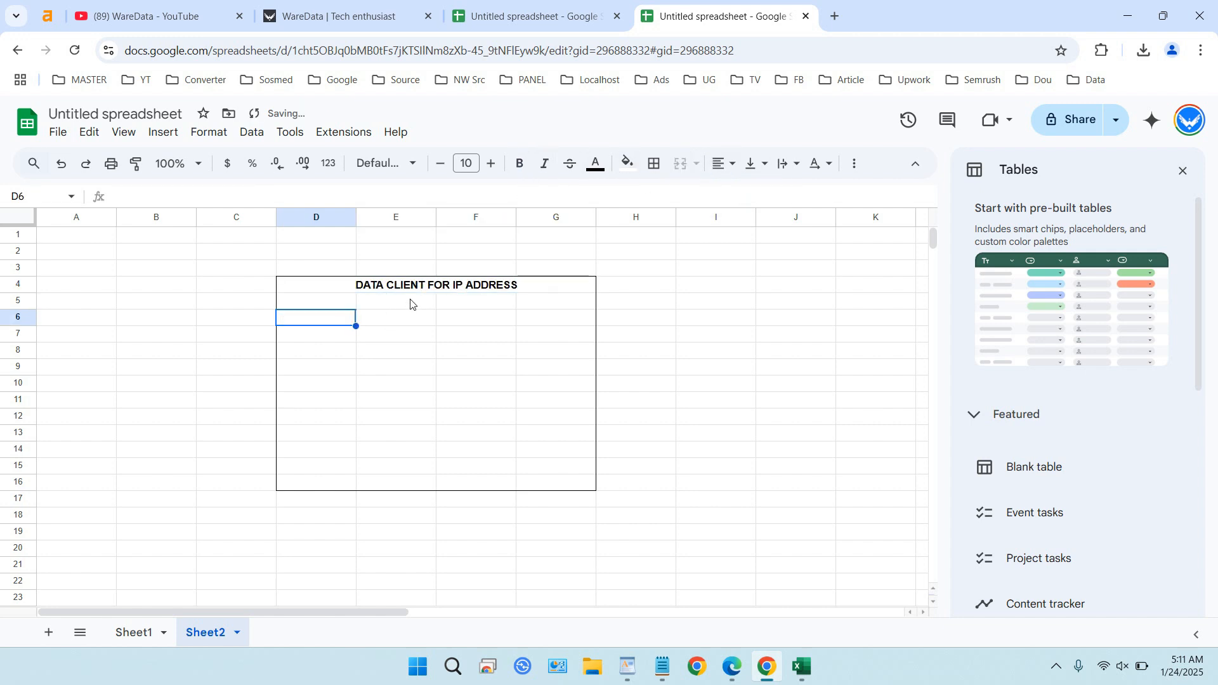
type("NAME")
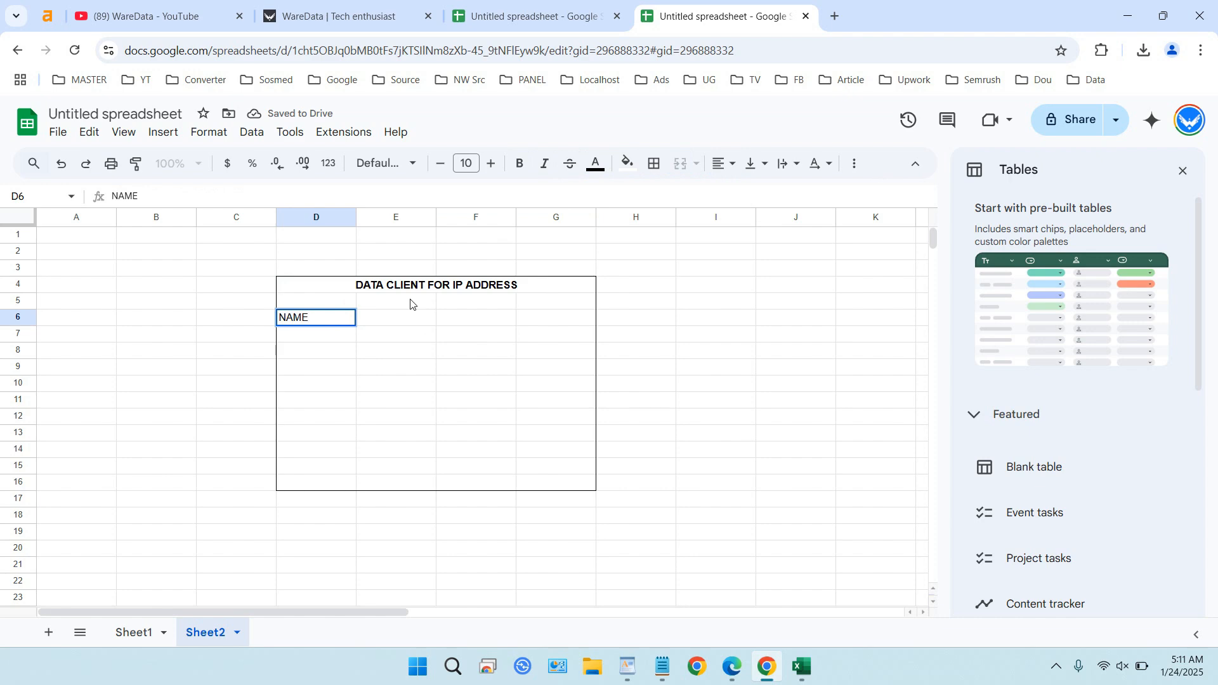
key("Return")
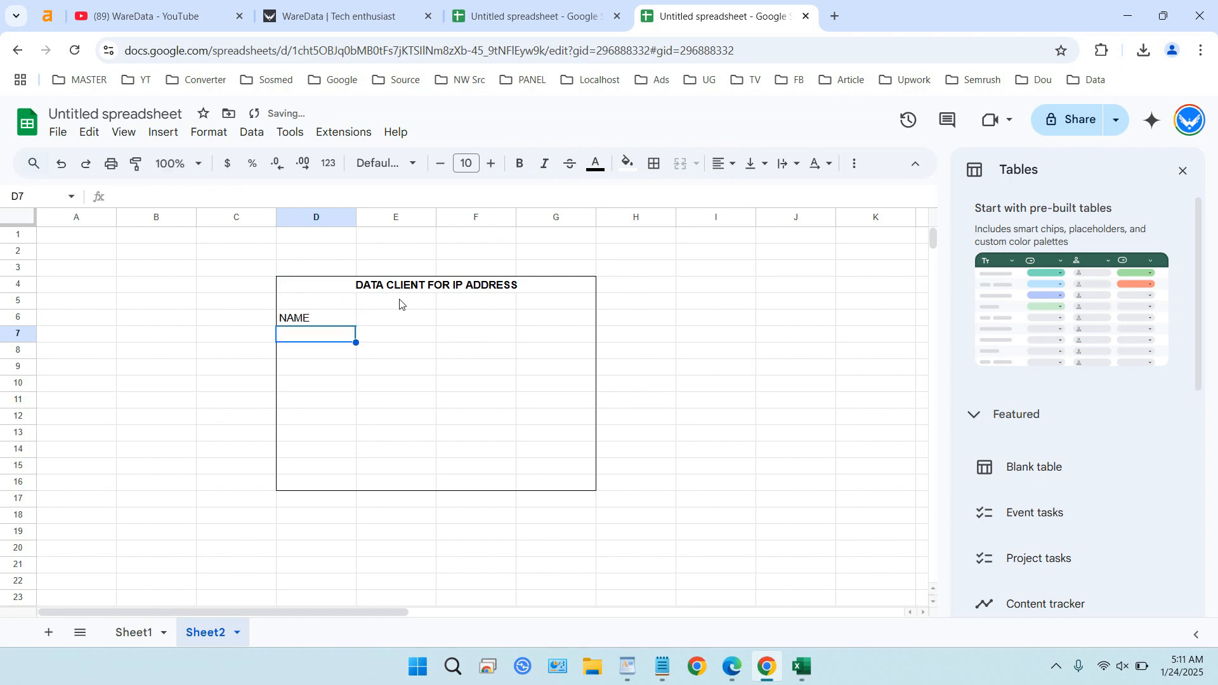
left_click(137, 630)
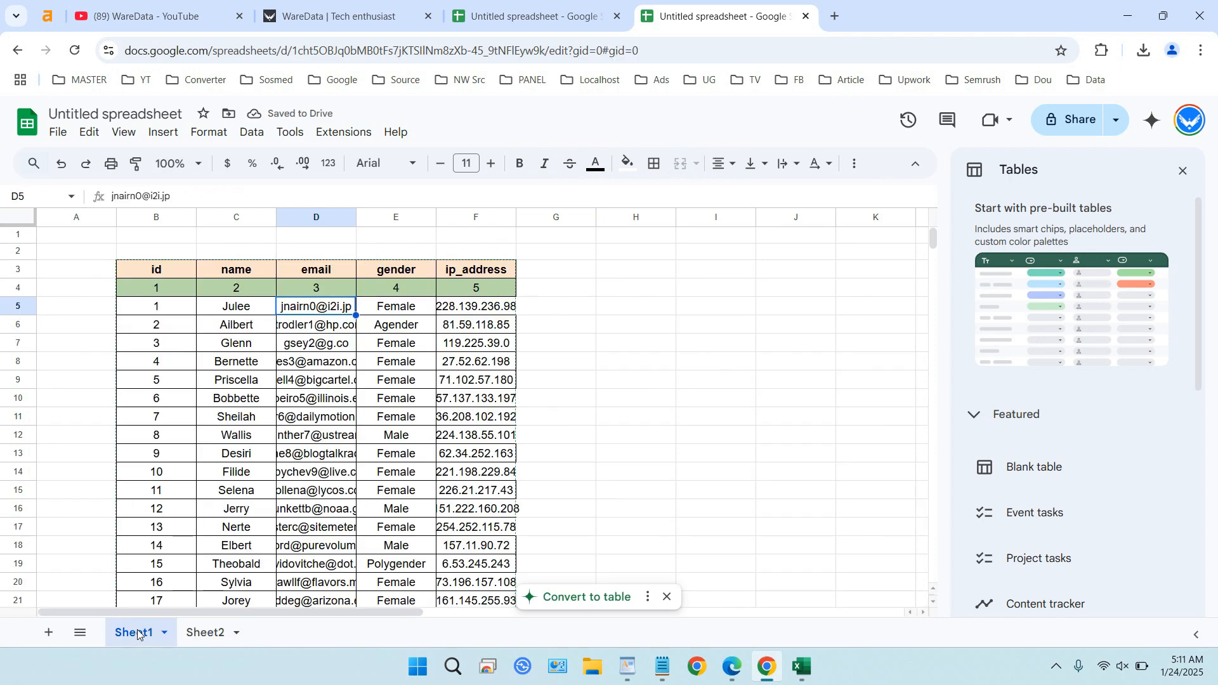
left_click(203, 633)
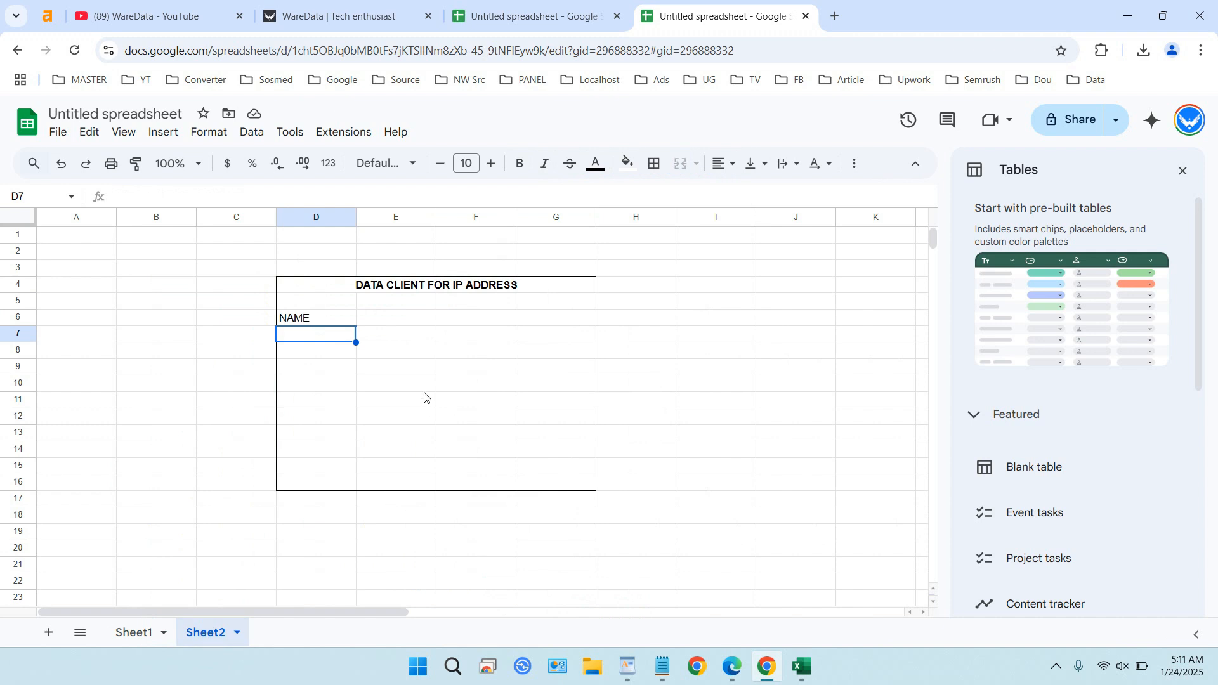
type("EMAI")
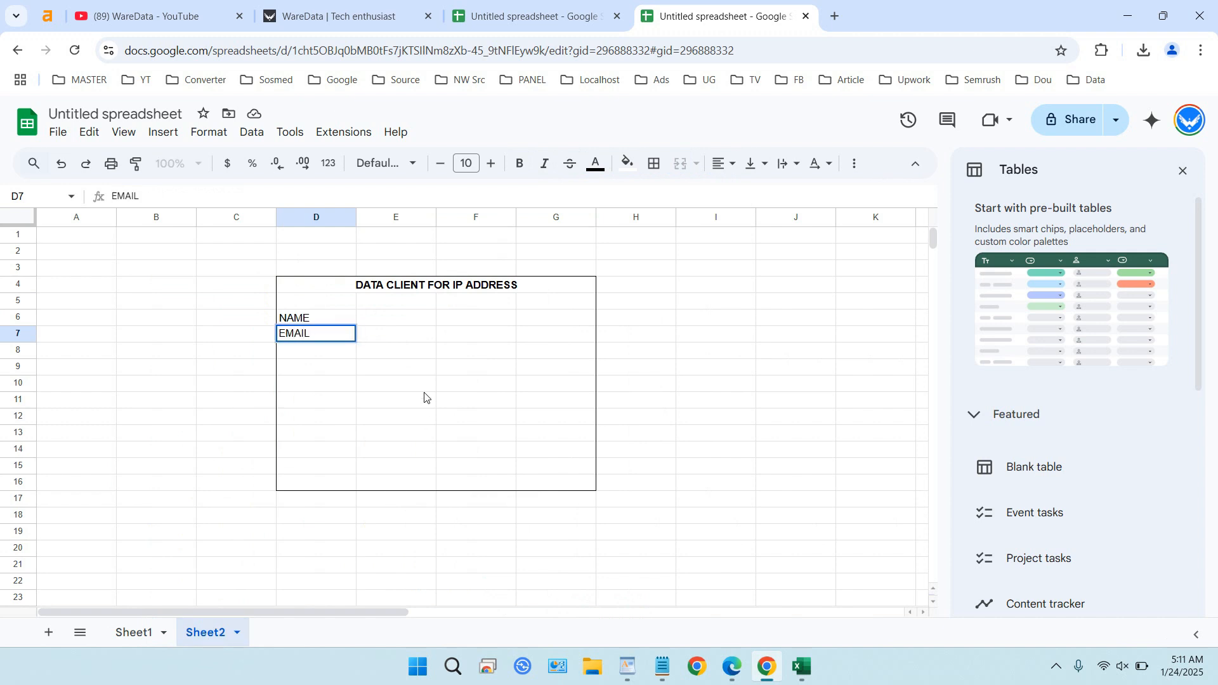
type("L")
key("Return")
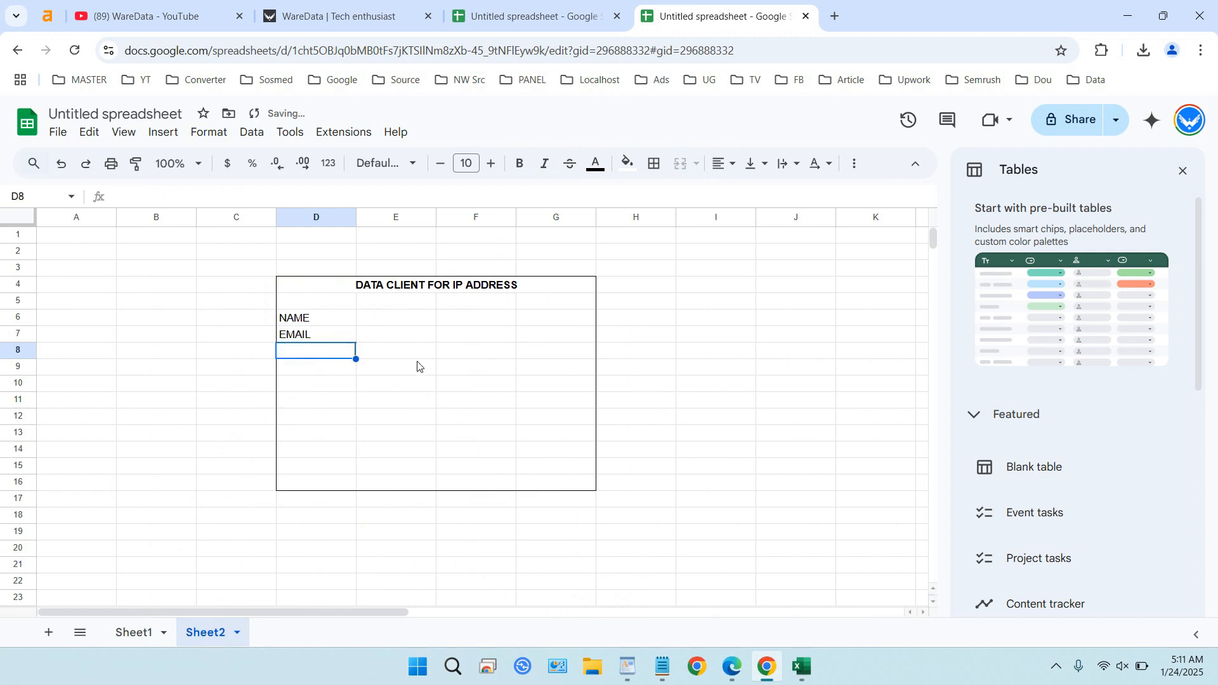
type("IP ADDRESS")
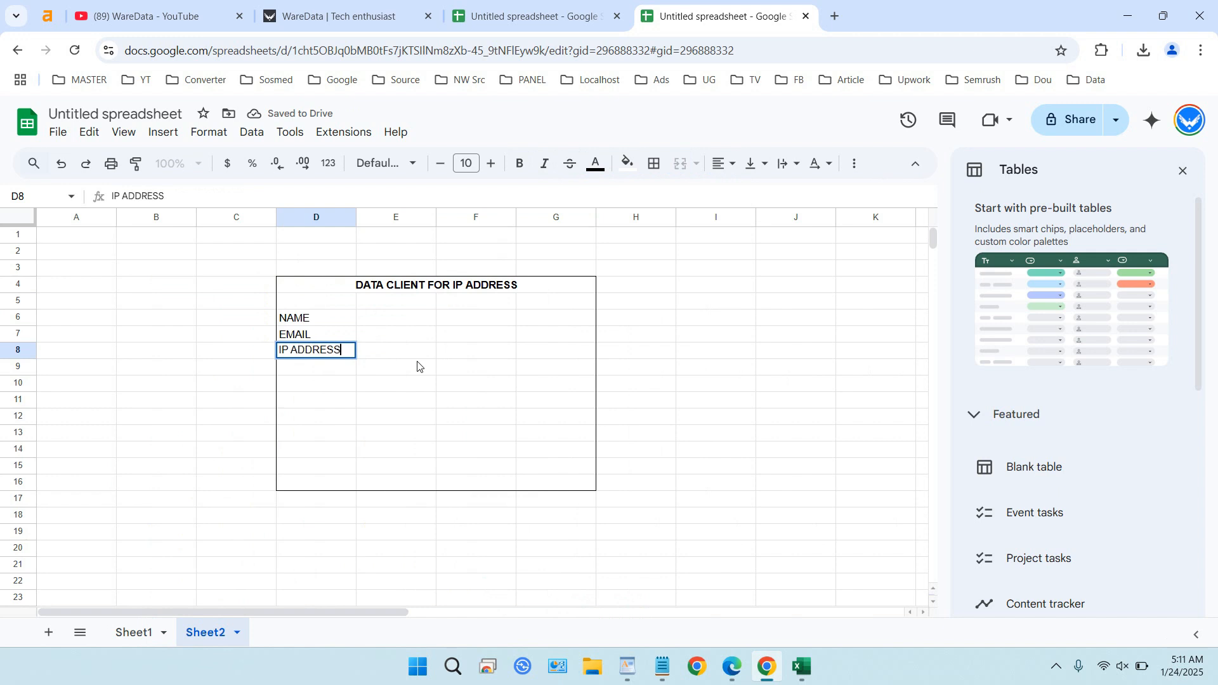
key("Tab")
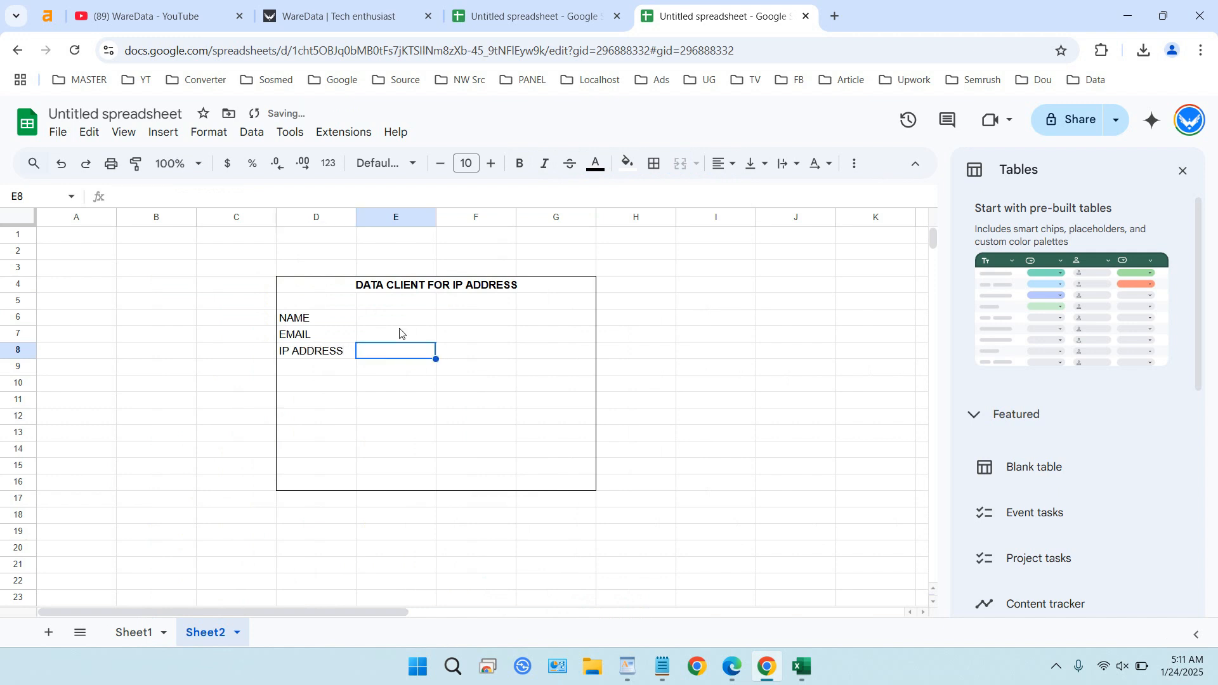
left_click_drag(336, 322, 334, 353)
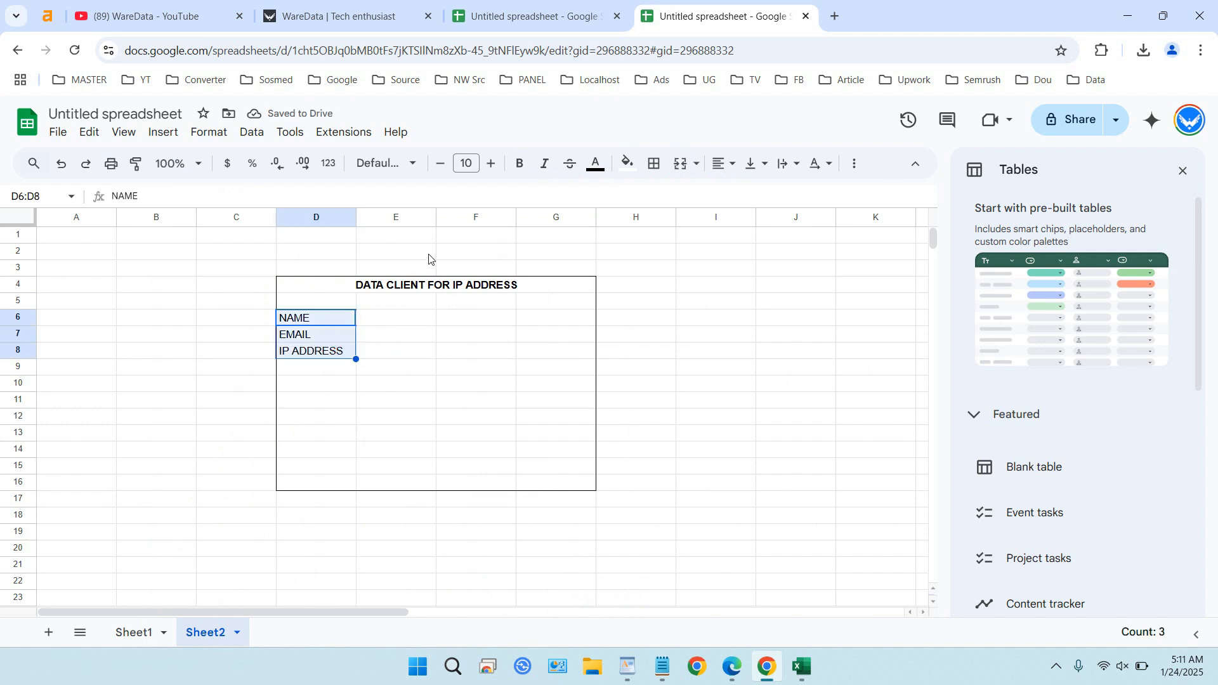
key("ctrl+b")
Step: Begin a VLOOKUP formula in the card's NAME cell E6 with 1 as the search key
left_click(391, 323)
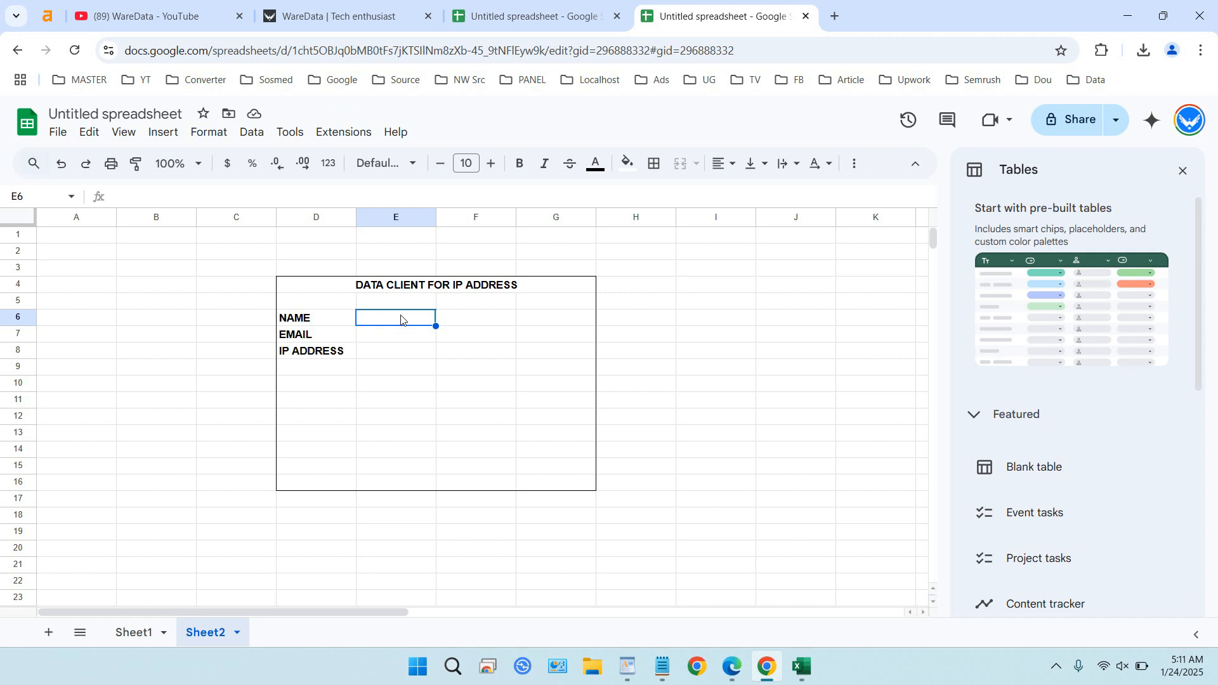
type("=VLOO")
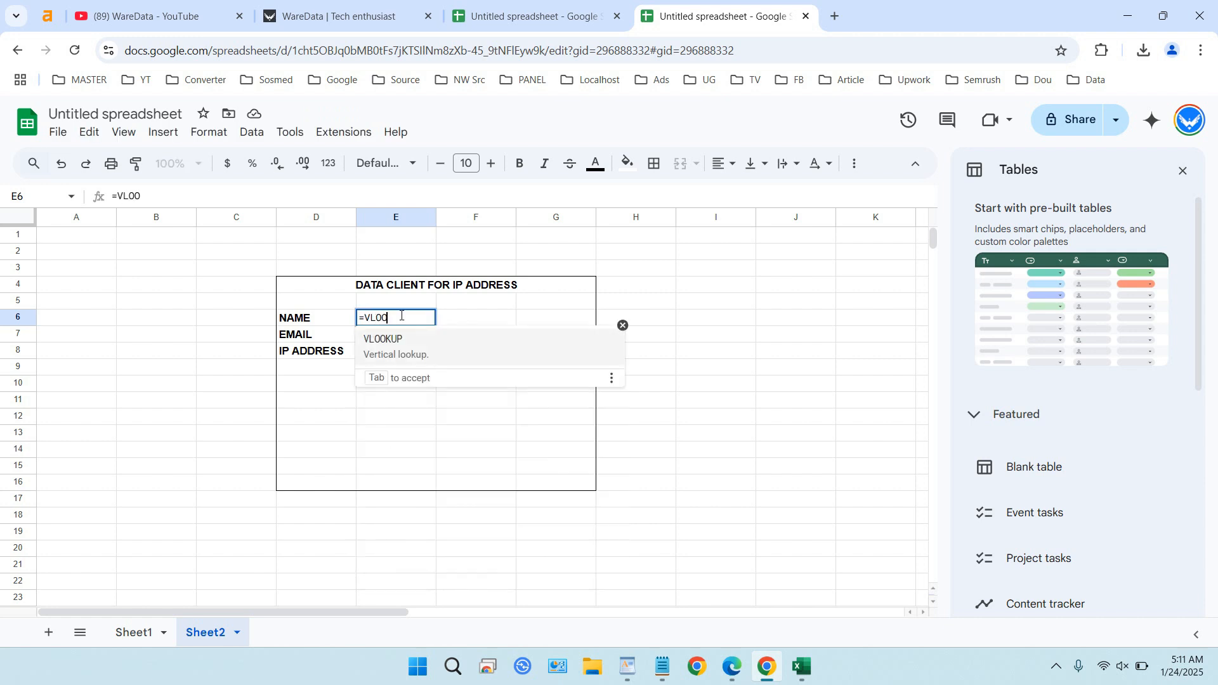
key("Tab")
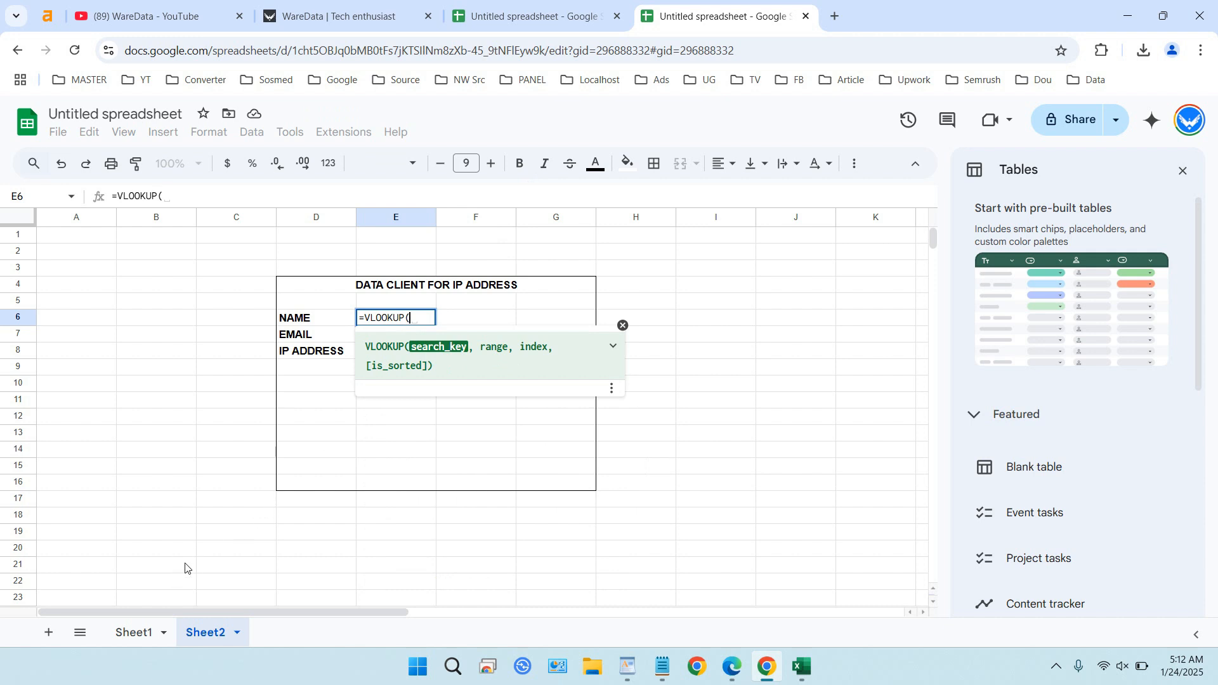
left_click(133, 632)
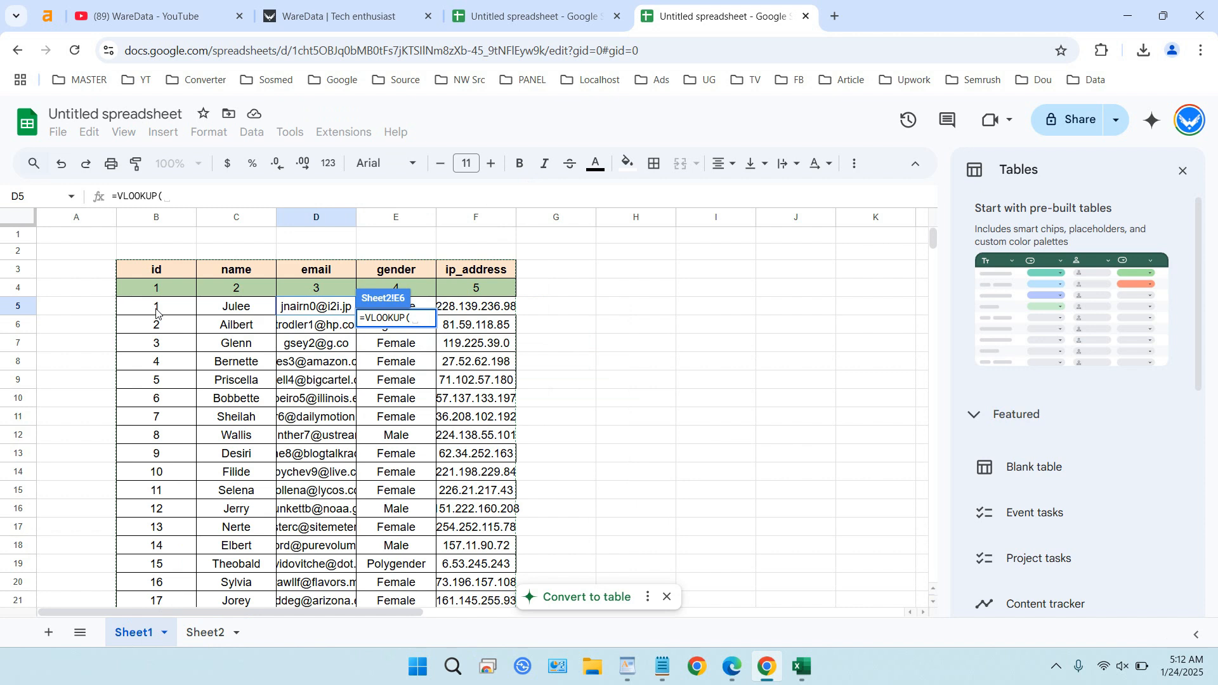
left_click(205, 633)
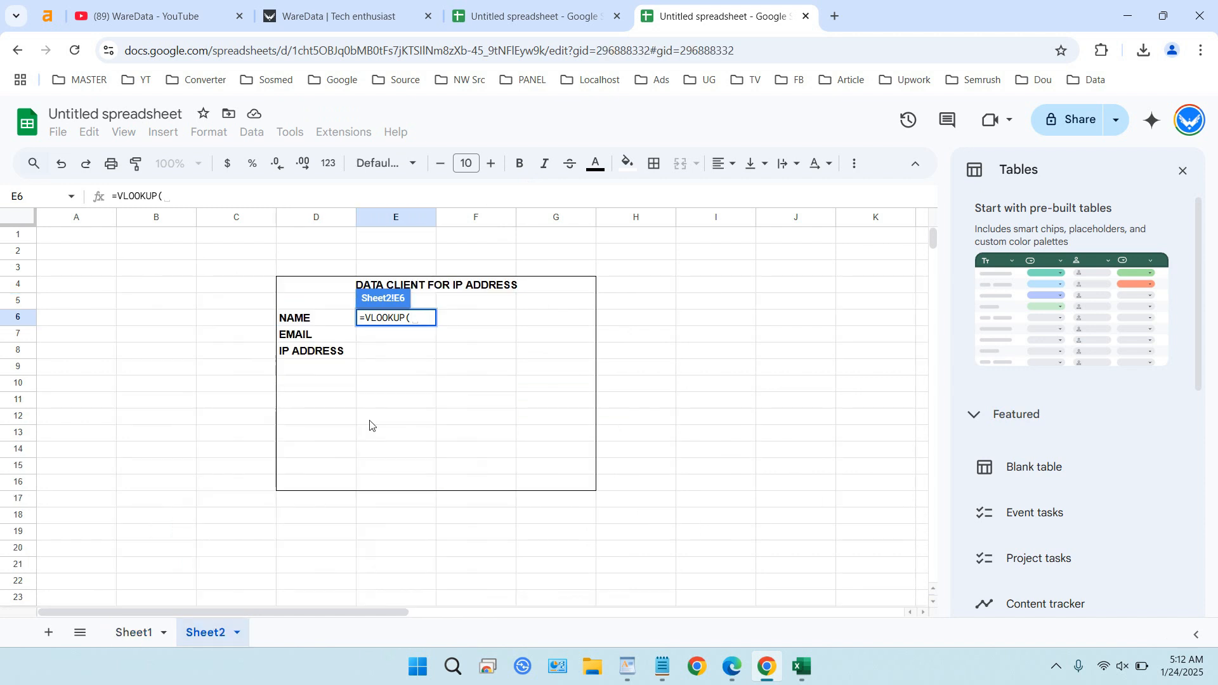
type("1")
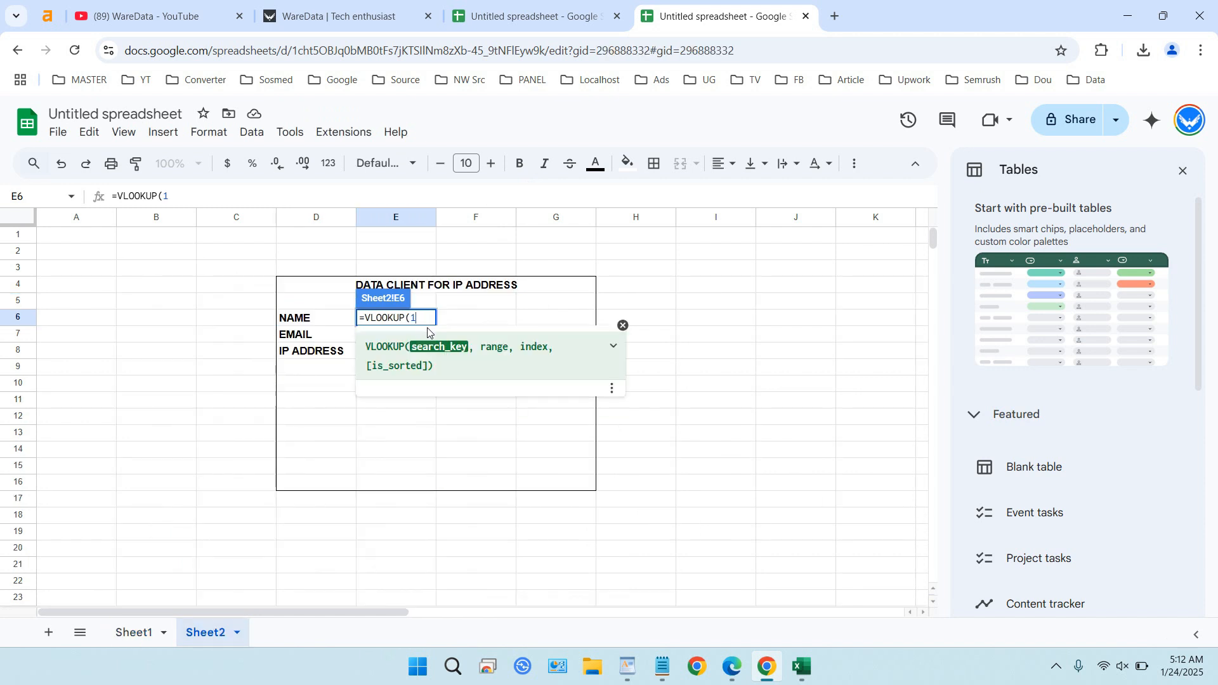
type(",")
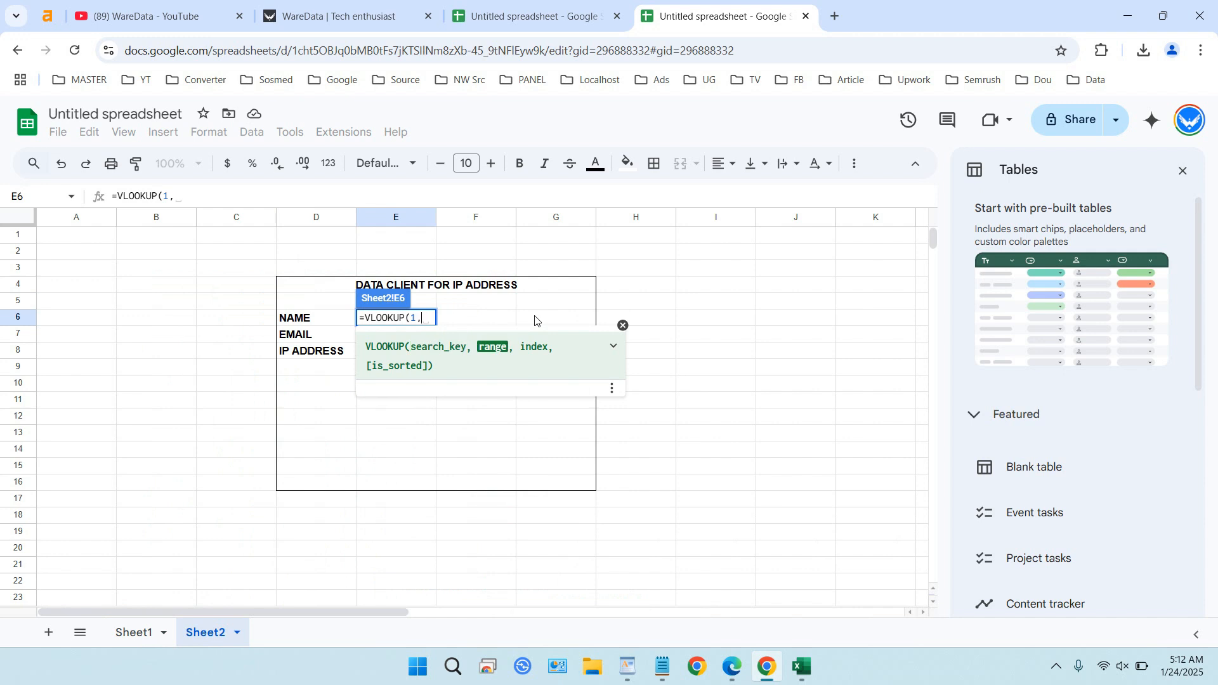
Step: Complete the E6 lookup with range Sheet1!B5:F29 and column index 2, and clear the cell again
left_click(139, 633)
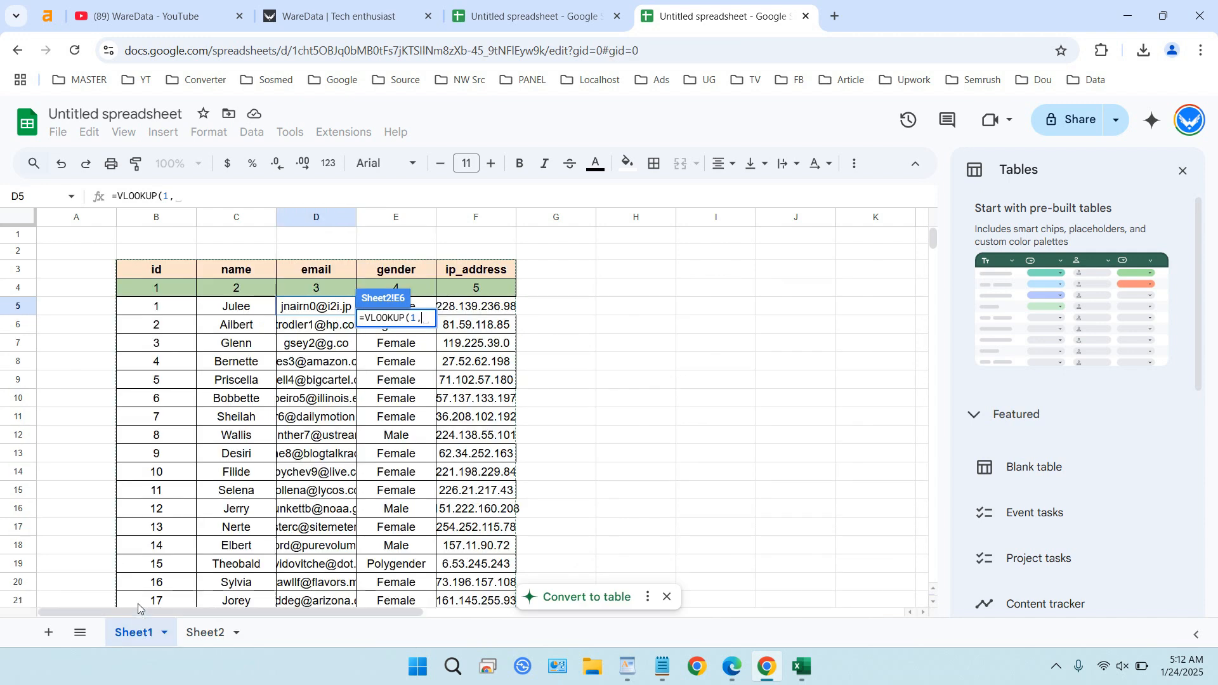
left_click(155, 308)
left_click_drag(155, 308, 478, 388)
left_click(202, 633)
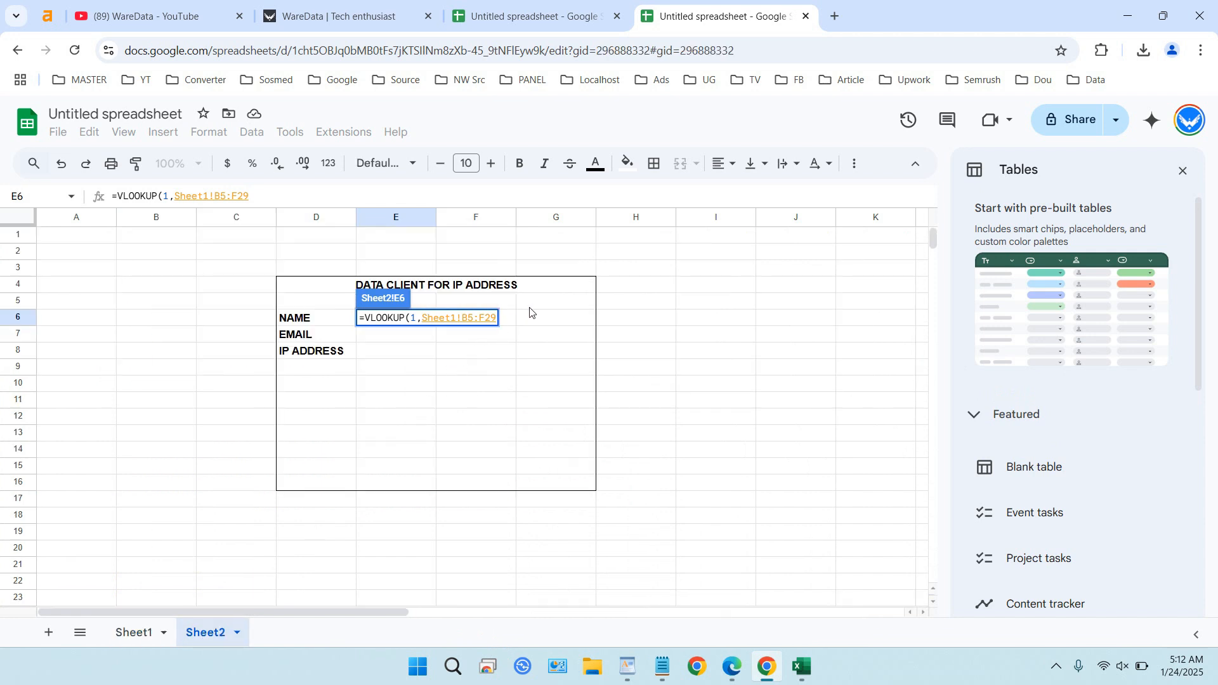
type(",")
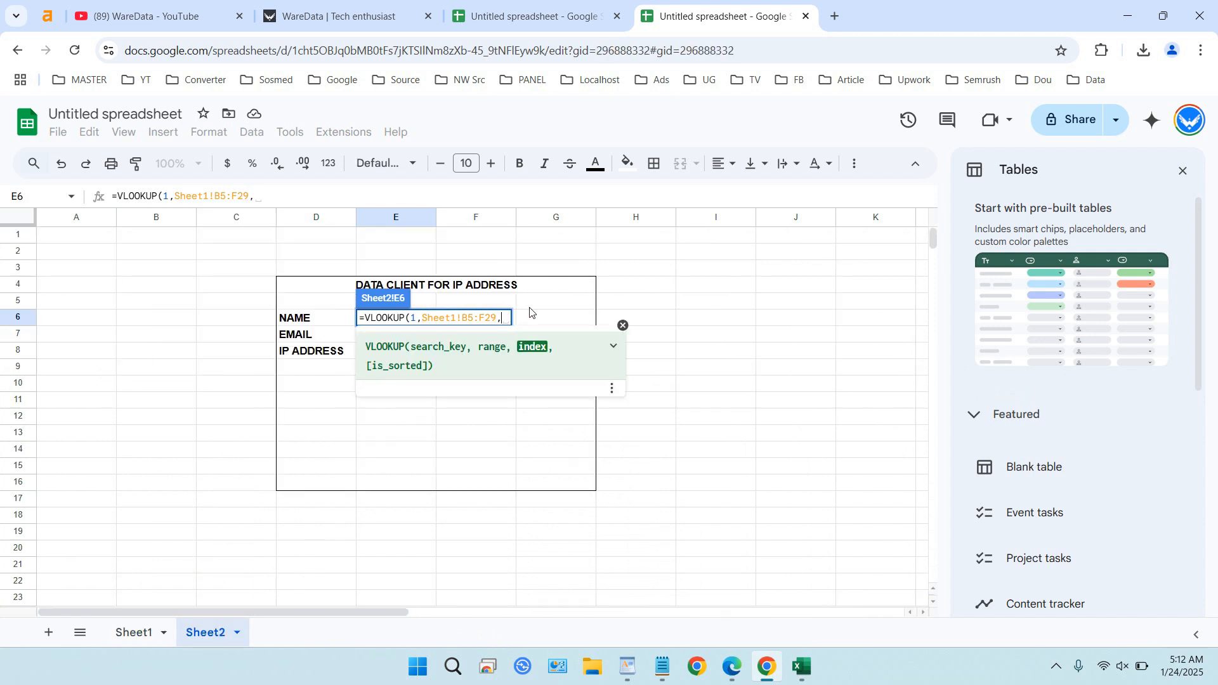
type("2")
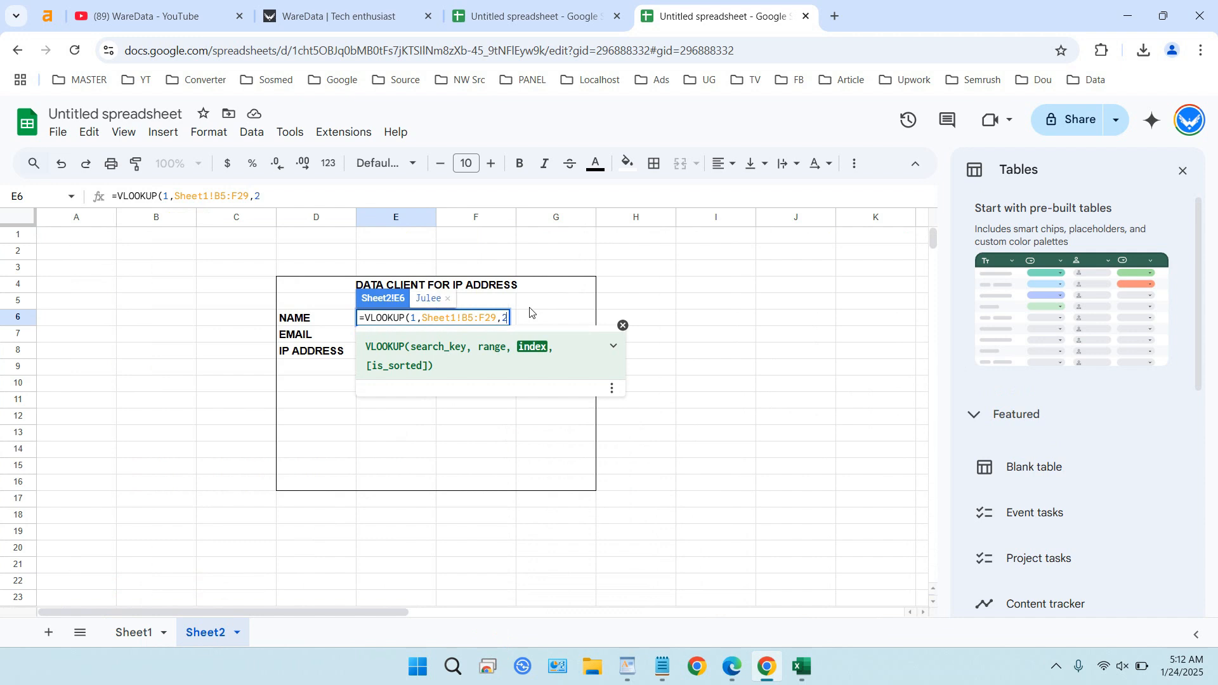
type(")")
key("Tab")
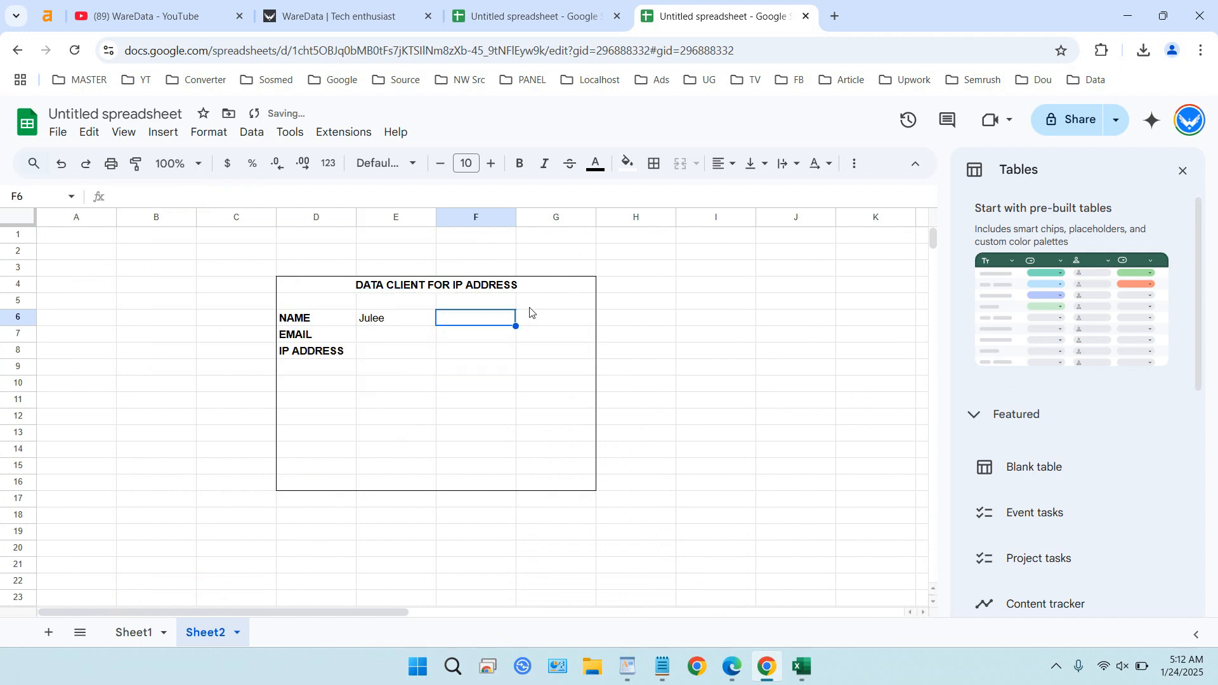
left_click(408, 320)
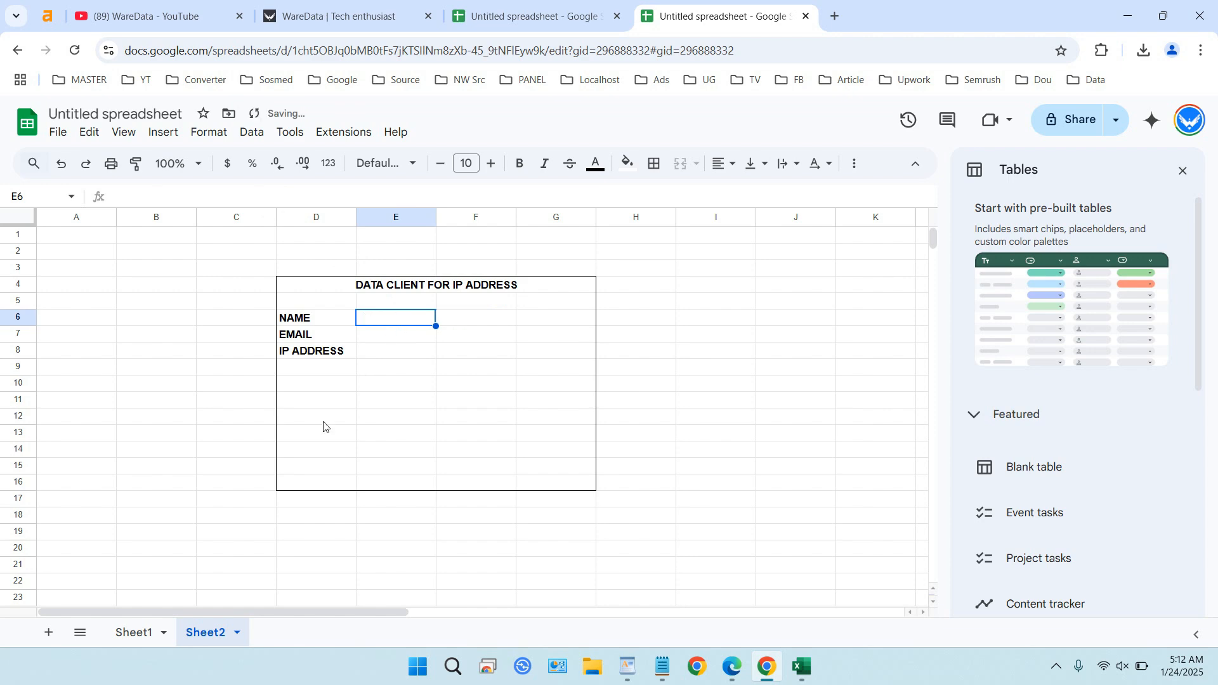
Step: Define the record table B3:F29 on Sheet1, headers included, as a named range called MYDATA
left_click(132, 633)
scroll(350, 427, "up", 2)
scroll(351, 427, "up", 5)
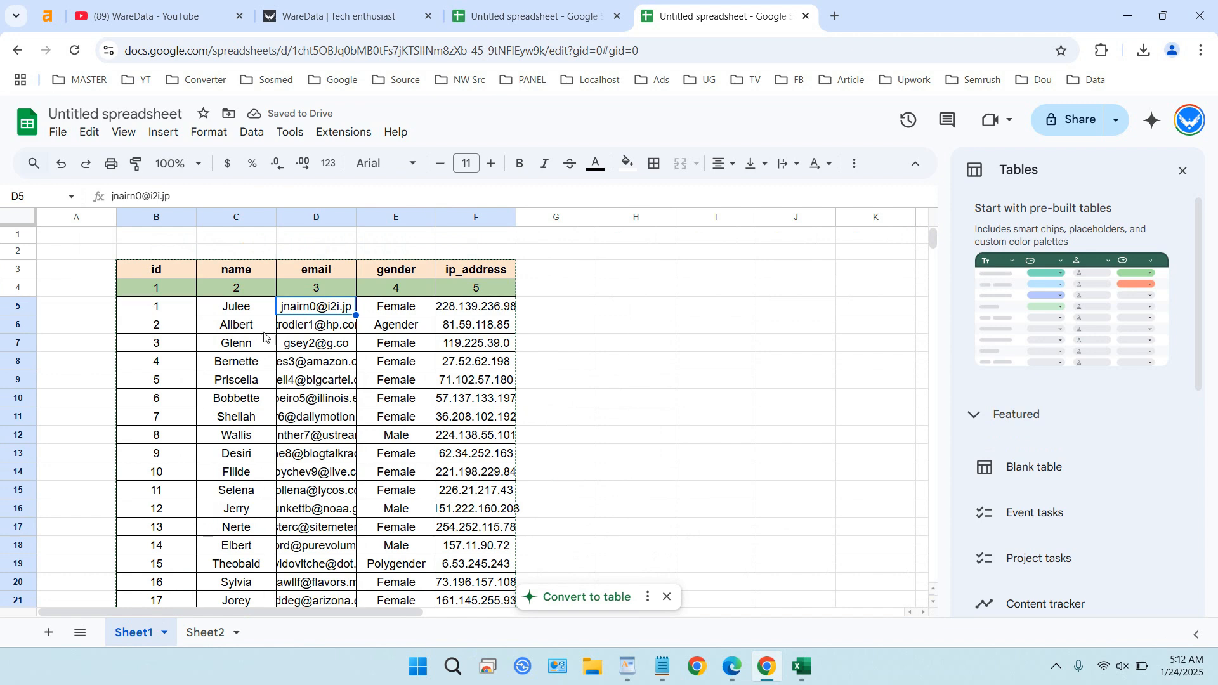
left_click_drag(156, 271, 504, 465)
scroll(460, 405, "up", 3)
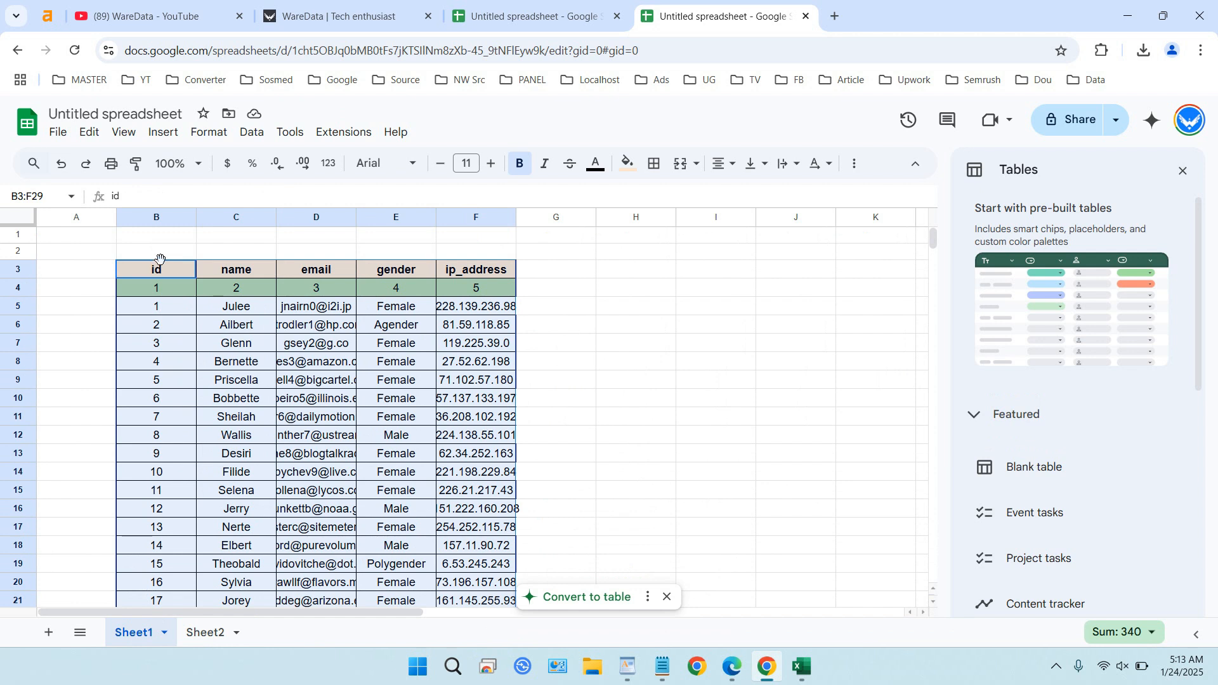
left_click(46, 198)
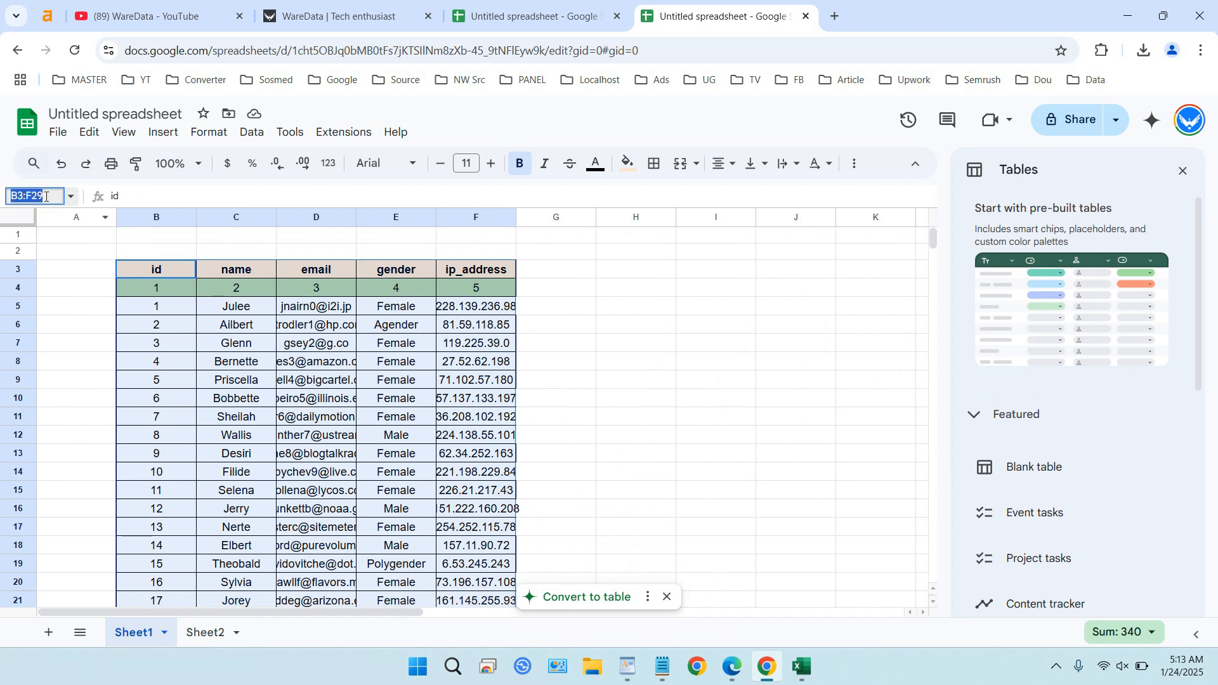
type("MYA")
type("ATA")
key("Return")
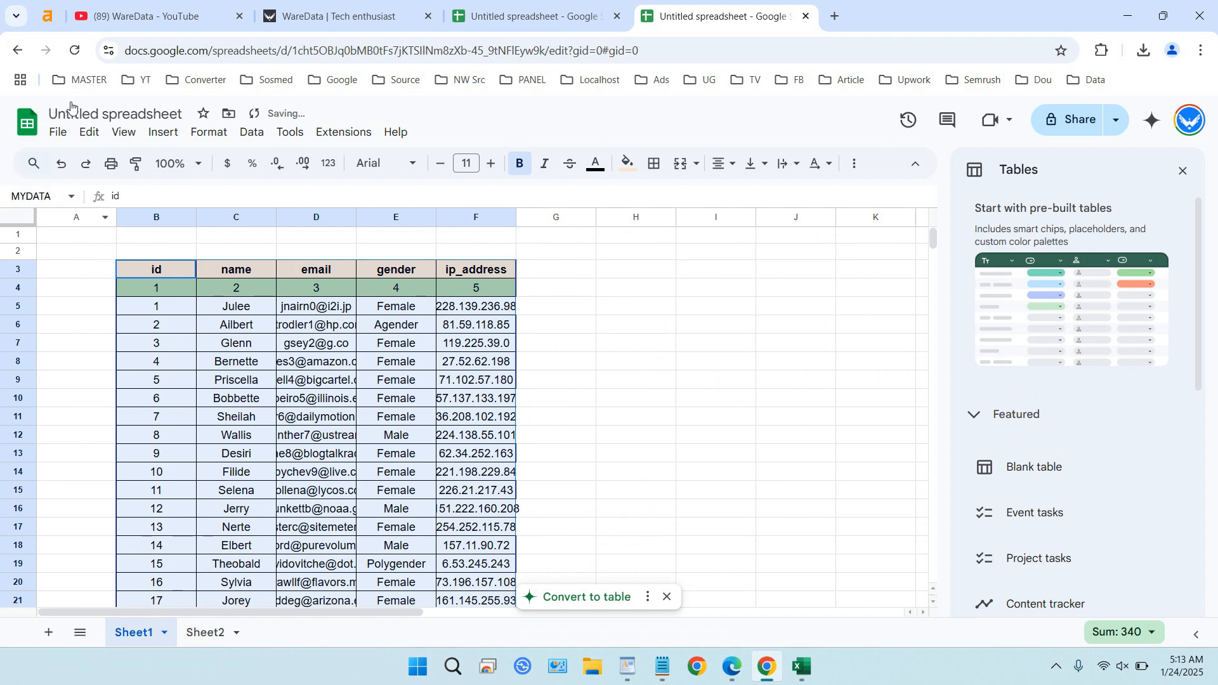
scroll(227, 290, "down", 9)
scroll(280, 345, "up", 9)
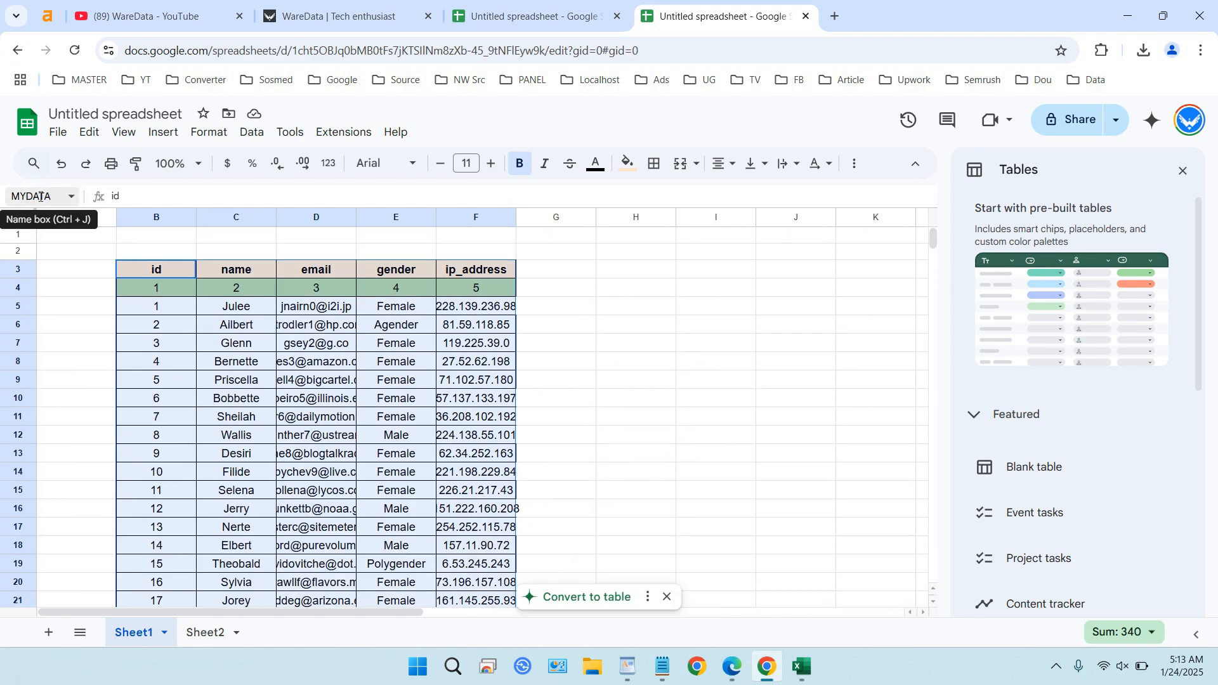
Step: Enter =VLOOKUP(1,MYDATA,2) in the card's NAME cell E6 on Sheet2
left_click(210, 632)
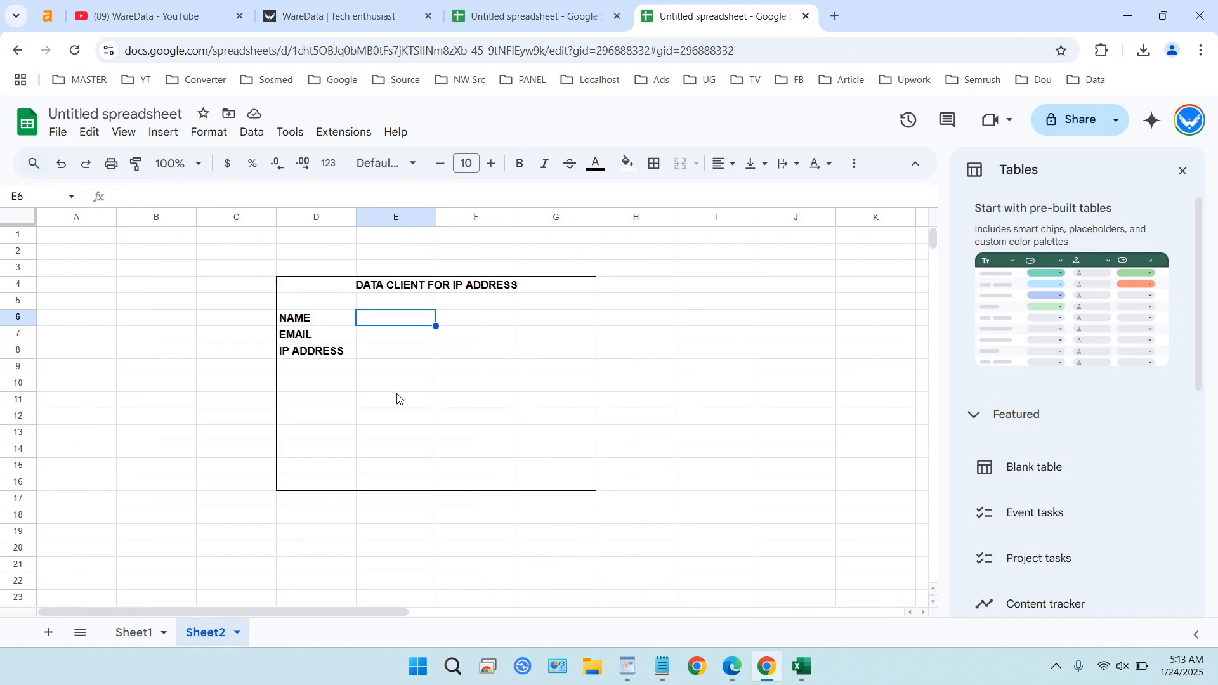
type("=VLOOKUP(")
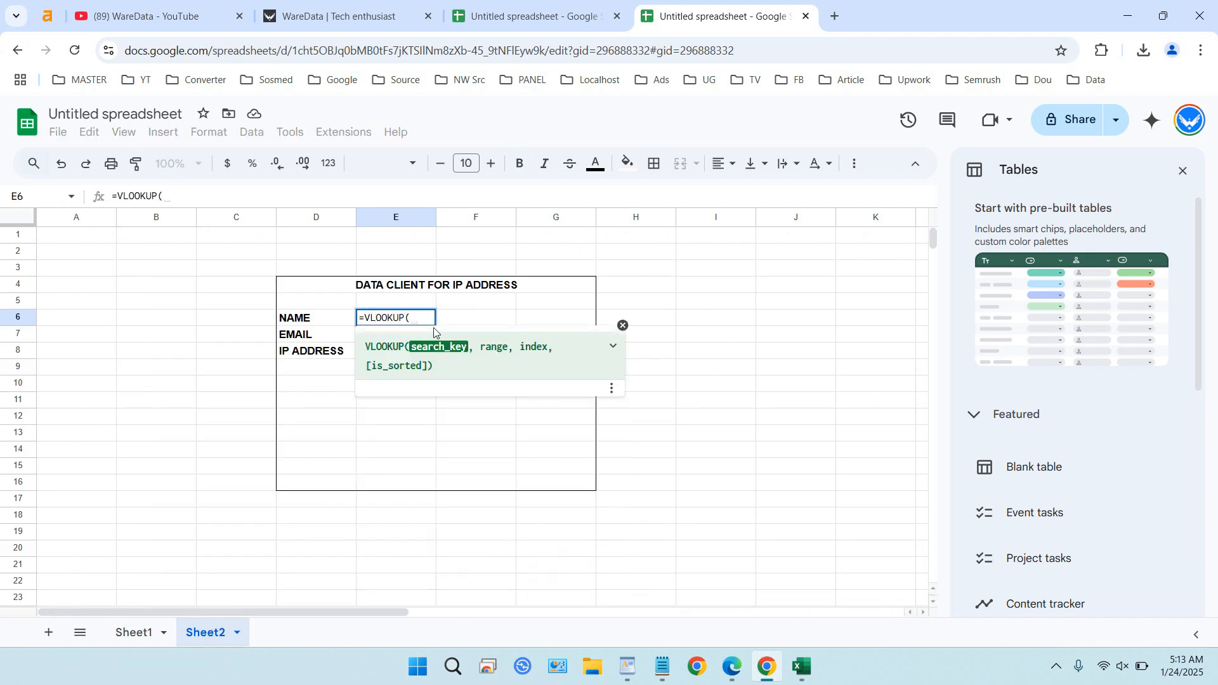
type("1,MYDA")
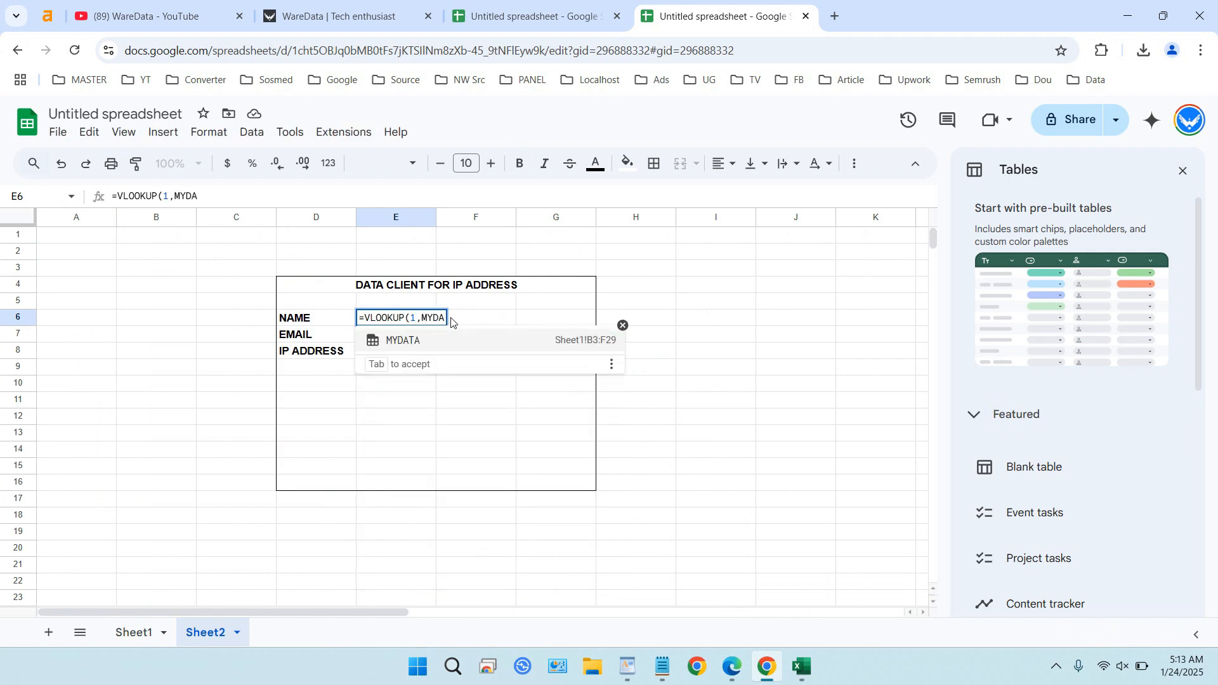
key("Tab")
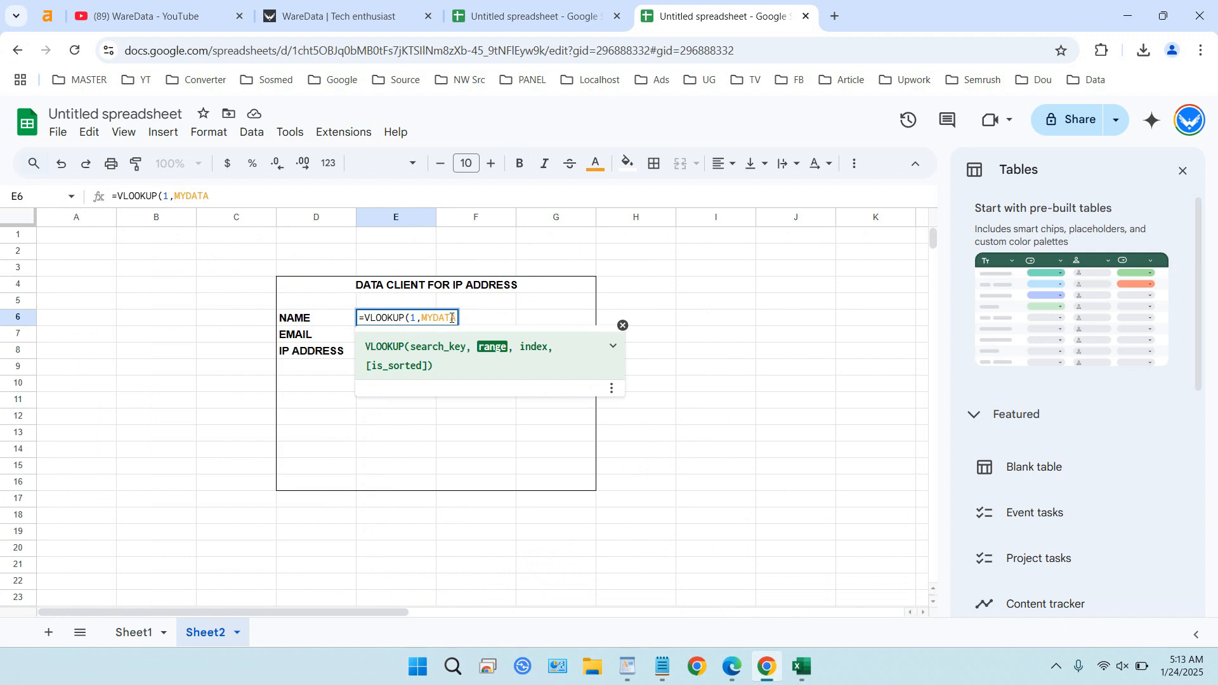
type(",")
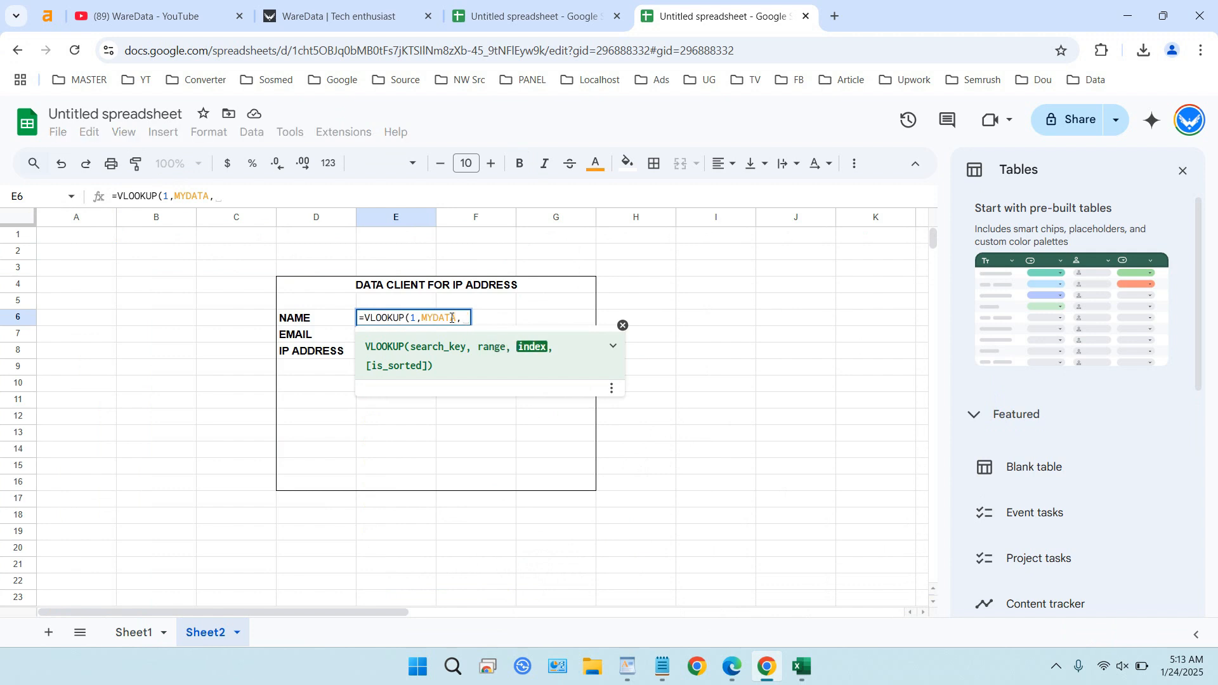
type("2")
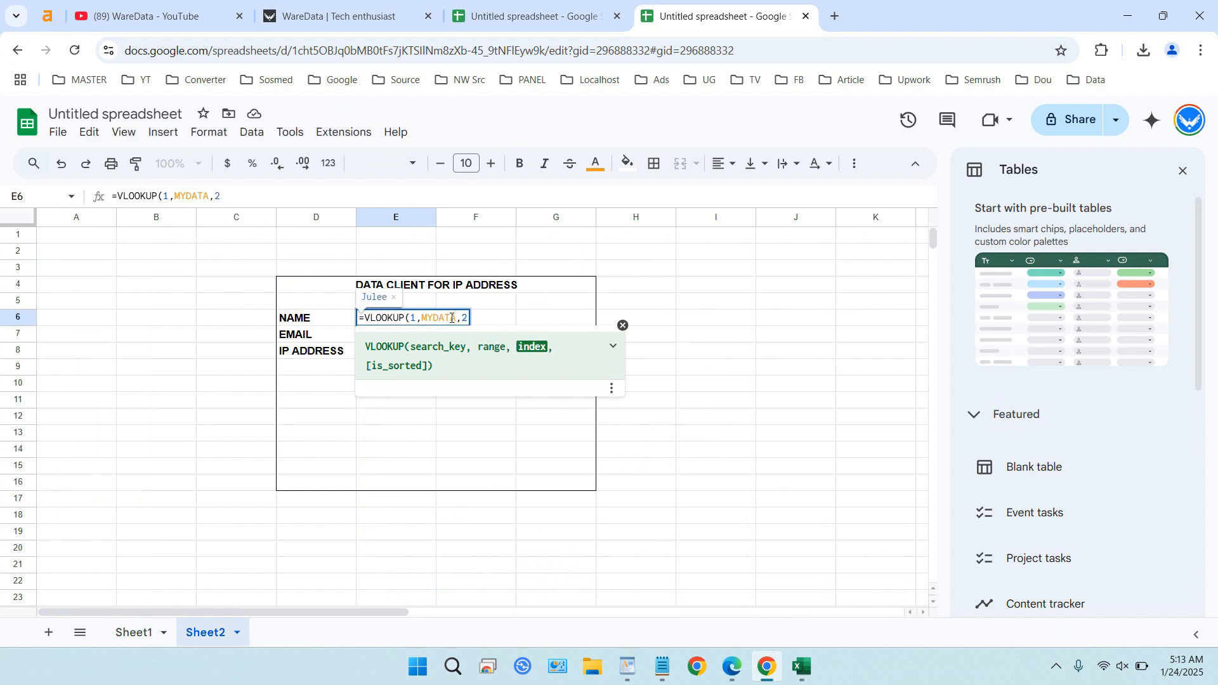
type(")")
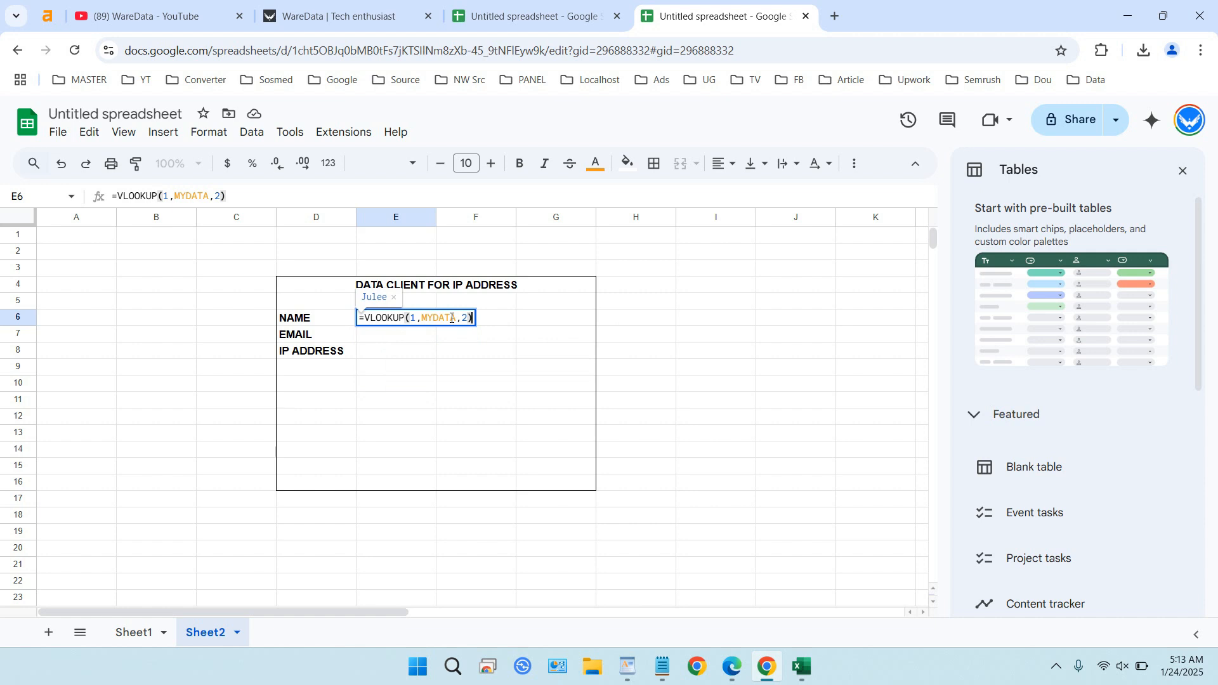
key("Tab")
left_click(404, 323)
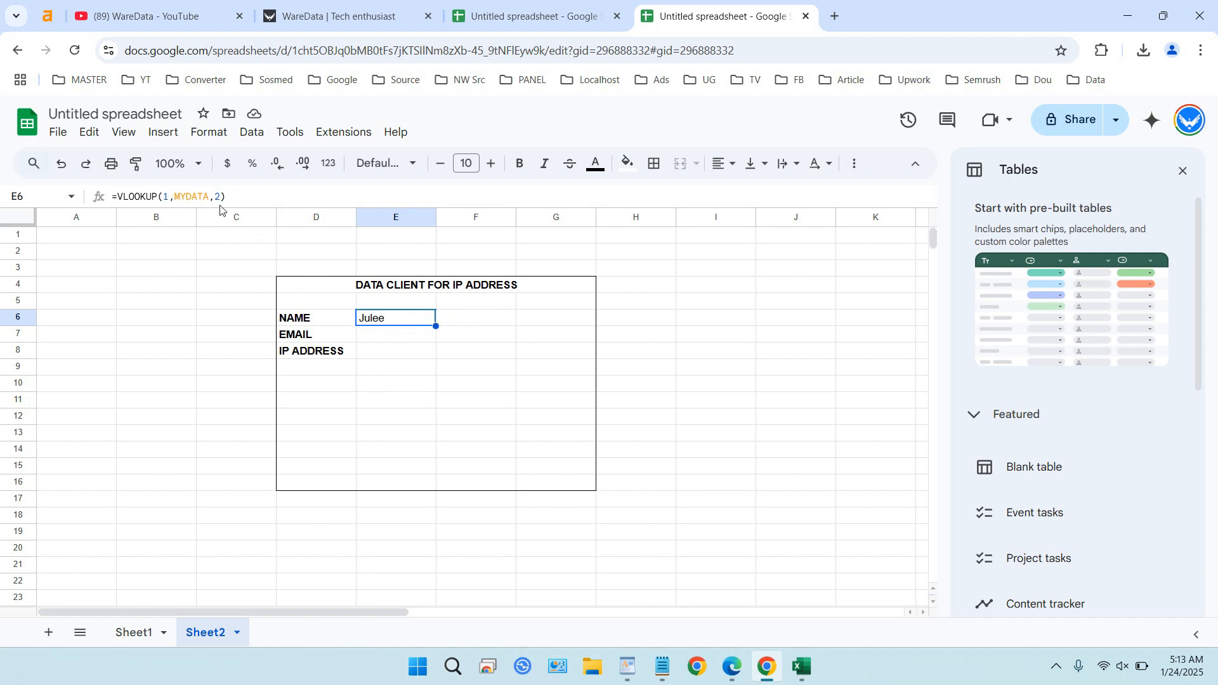
Step: Enter the label no in I5 beside the card and center it horizontally
left_click(717, 322)
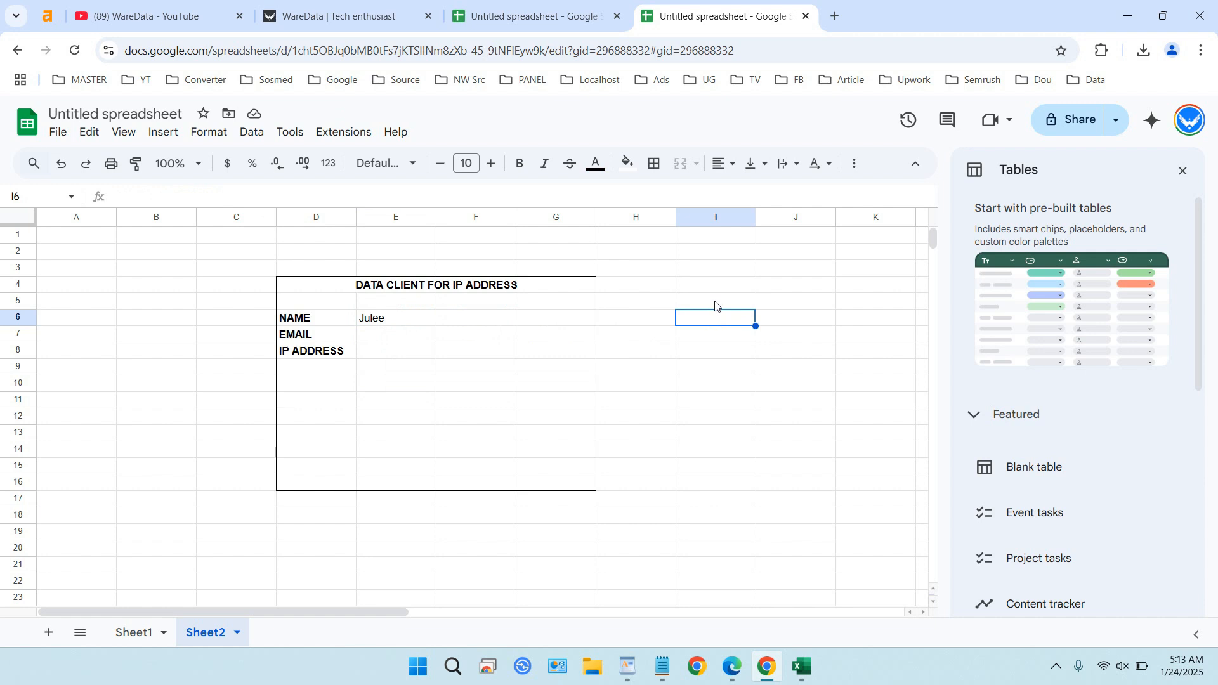
left_click(715, 305)
type("nOO")
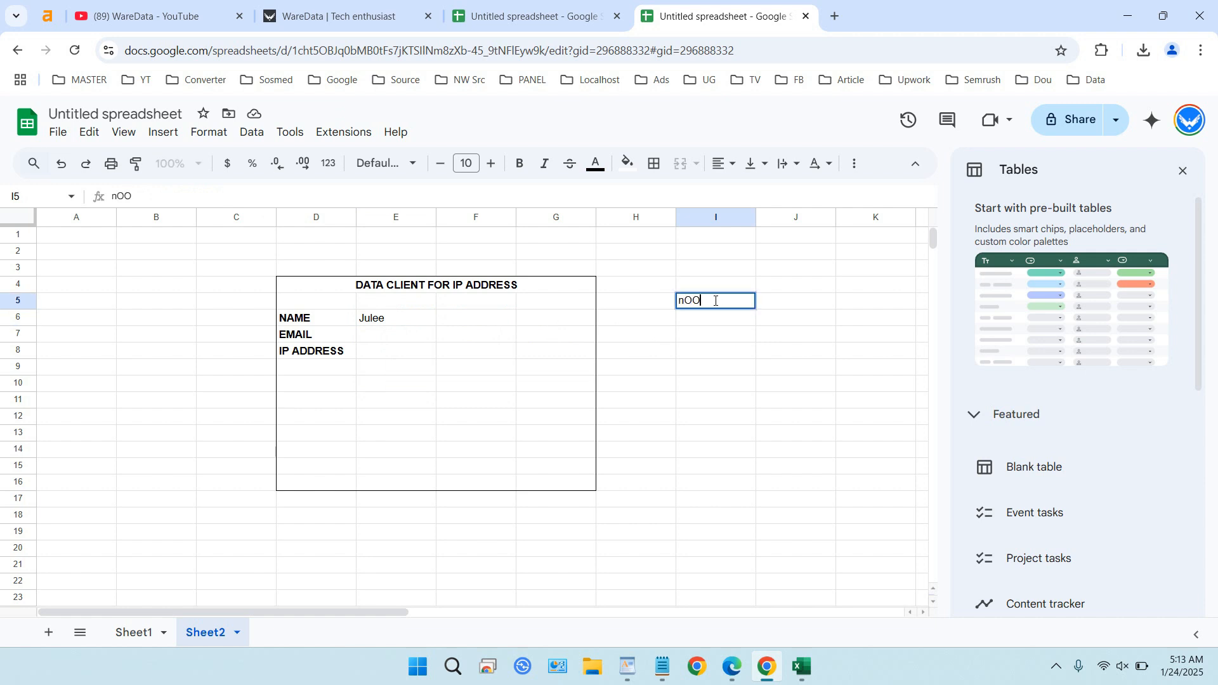
key("BackSpace")
key("BackSpace")
type("o")
key("Tab")
left_click(736, 297)
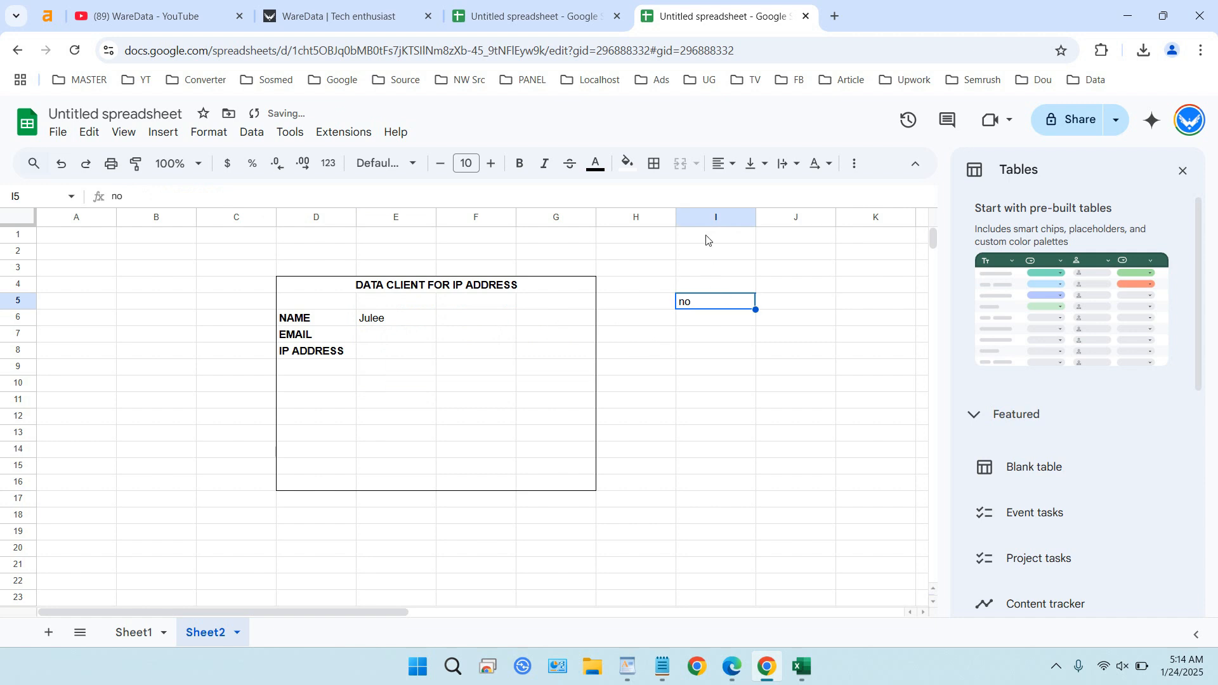
left_click(723, 164)
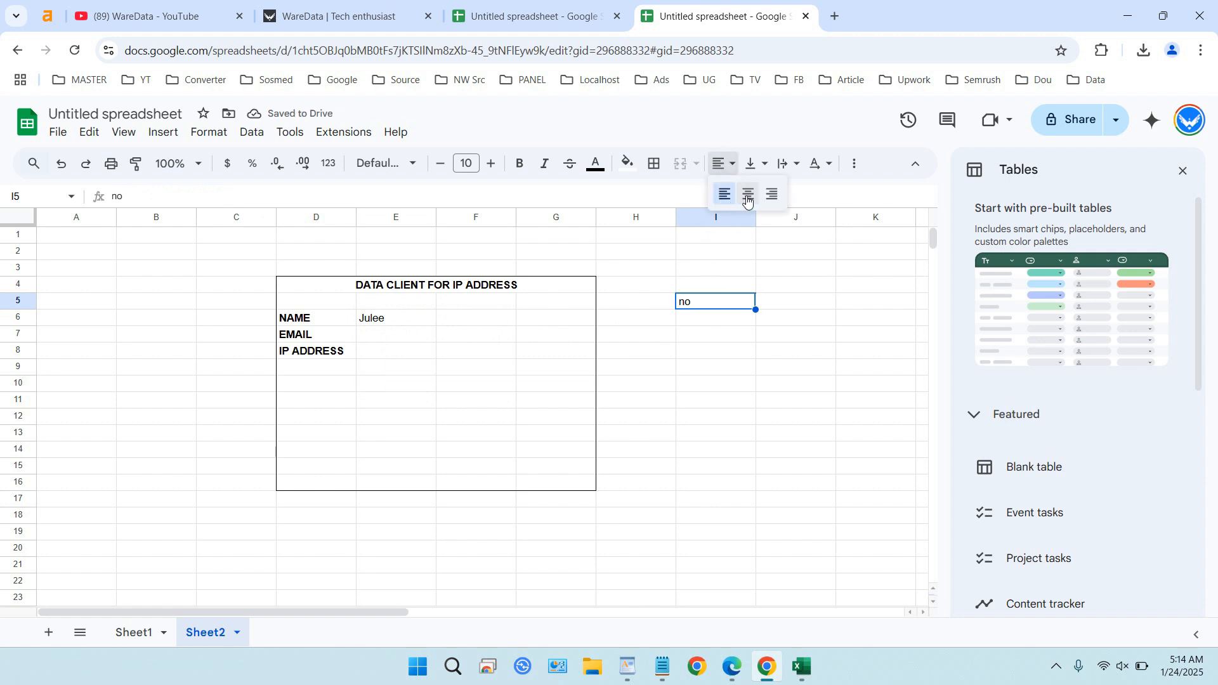
left_click(737, 197)
Step: Enter record number 1 in I6 below the no label and center it horizontally
left_click(721, 319)
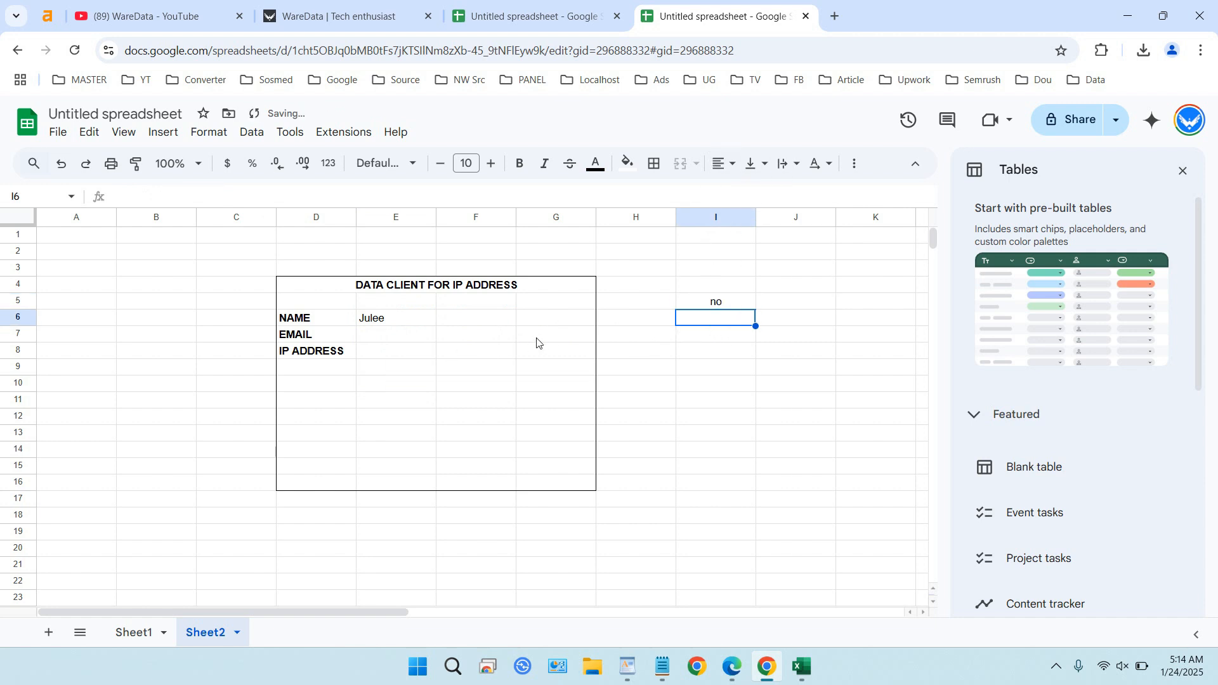
type("1")
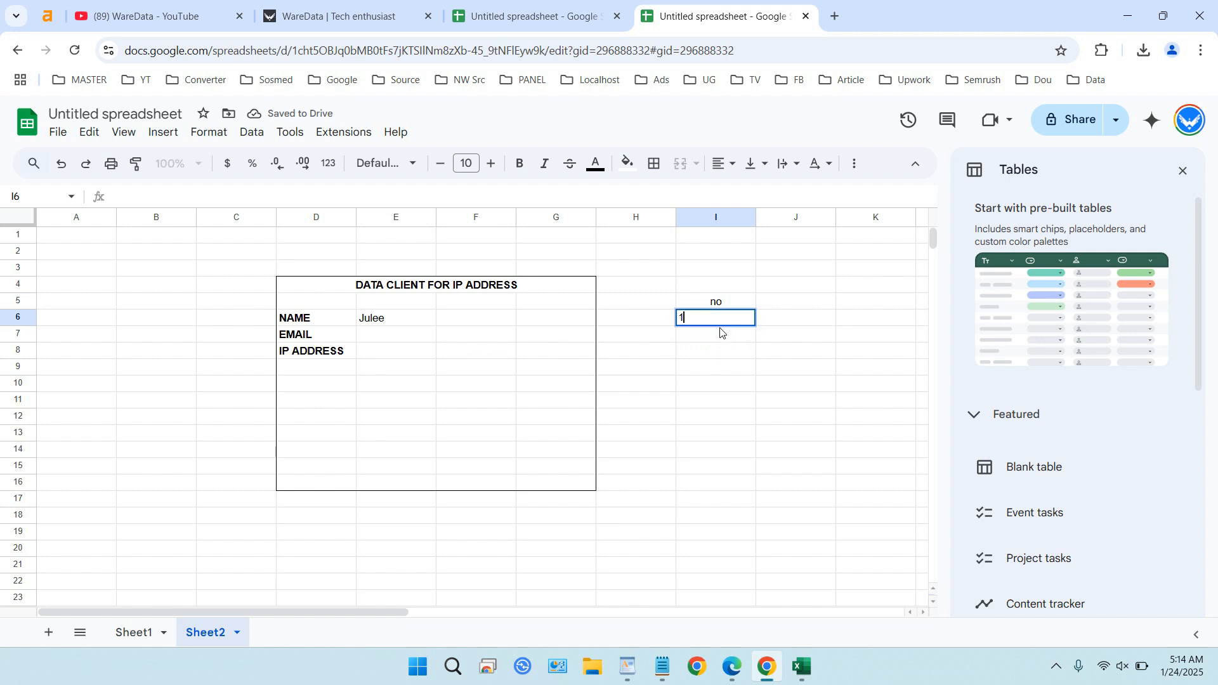
key("Return")
left_click(715, 317)
left_click(721, 165)
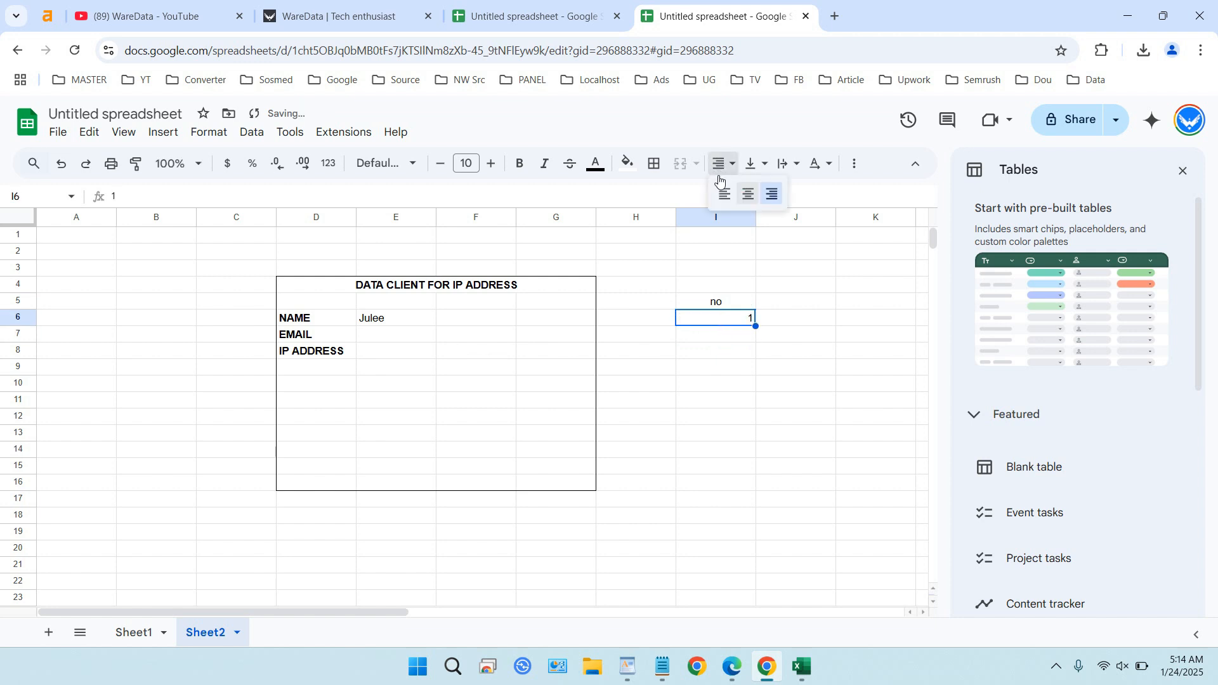
left_click(747, 194)
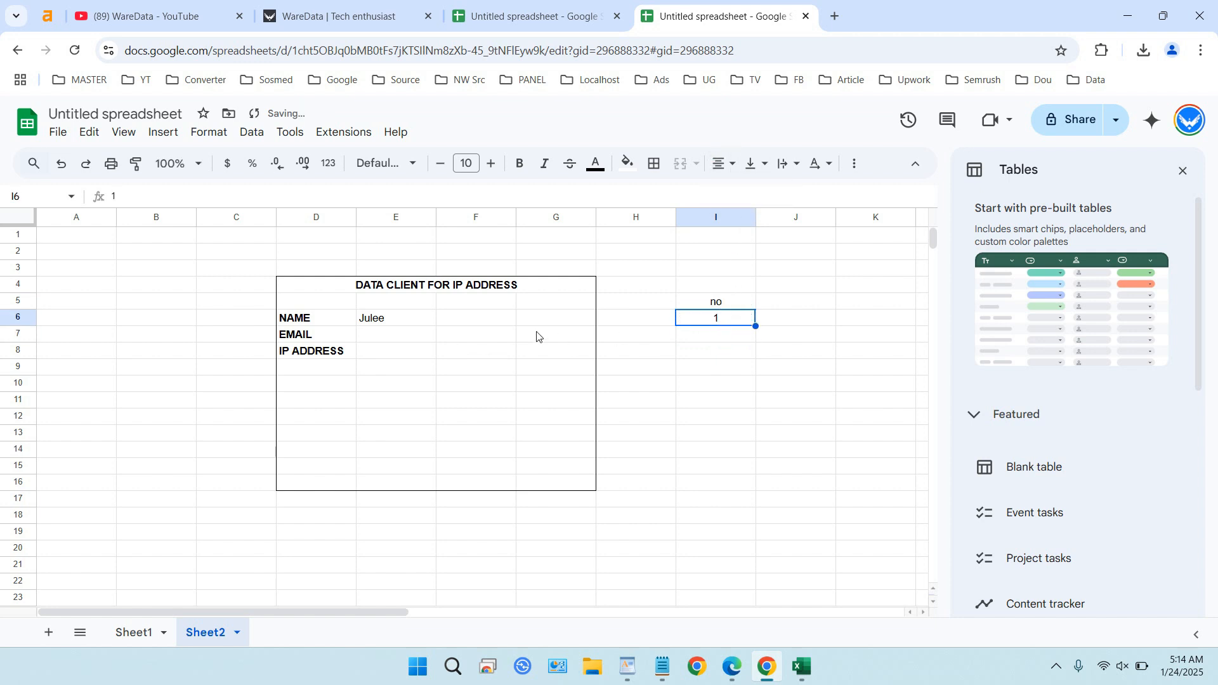
Step: Replace the fixed search key in the NAME formula in E6 with a reference to I6, giving =VLOOKUP(I6,MYDATA,2)
left_click(411, 319)
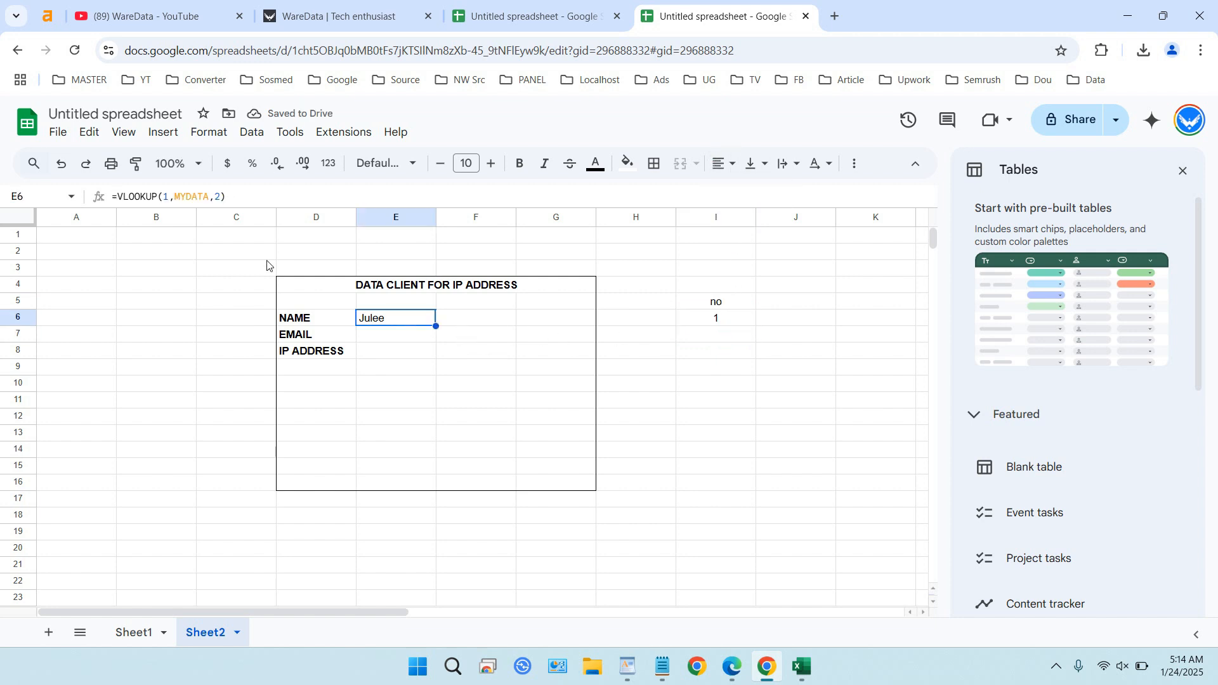
left_click(168, 197)
key("BackSpace")
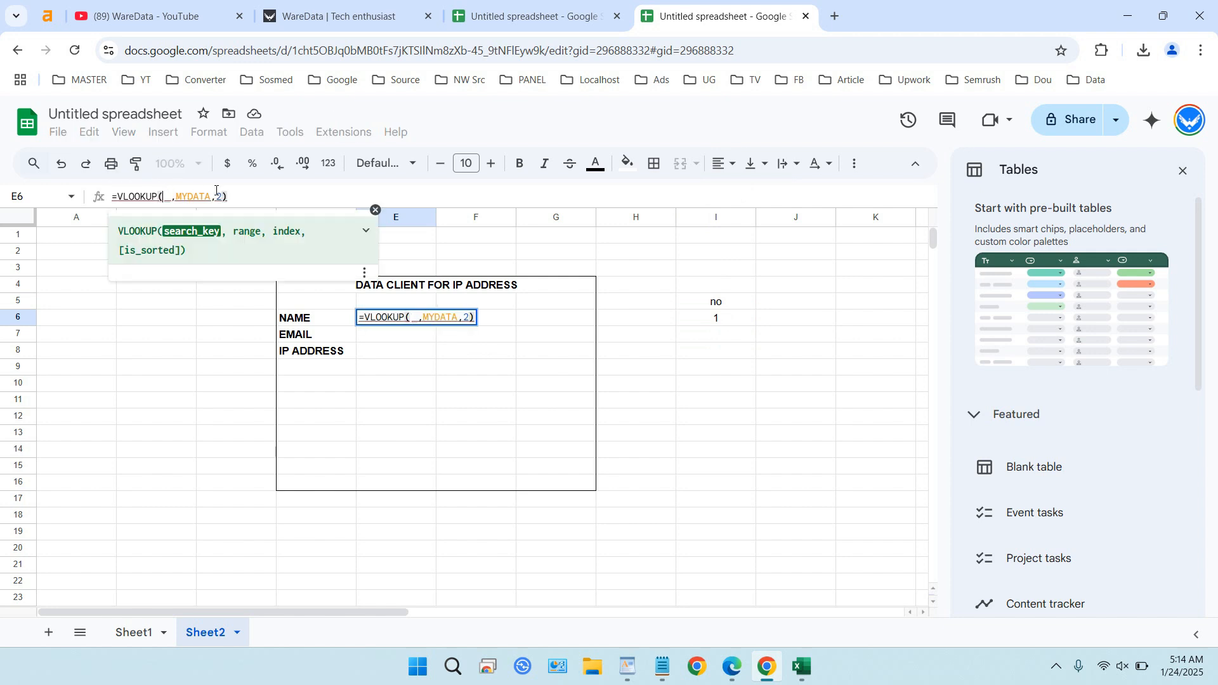
left_click(714, 322)
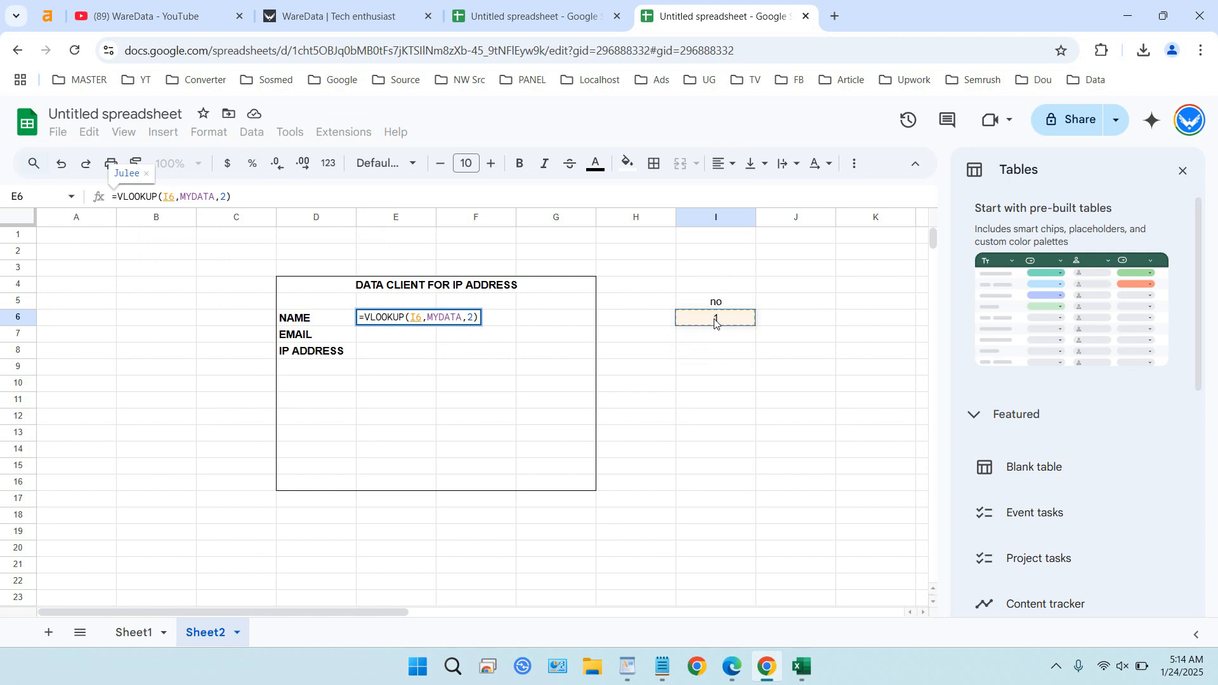
left_click(500, 311)
left_click(404, 321)
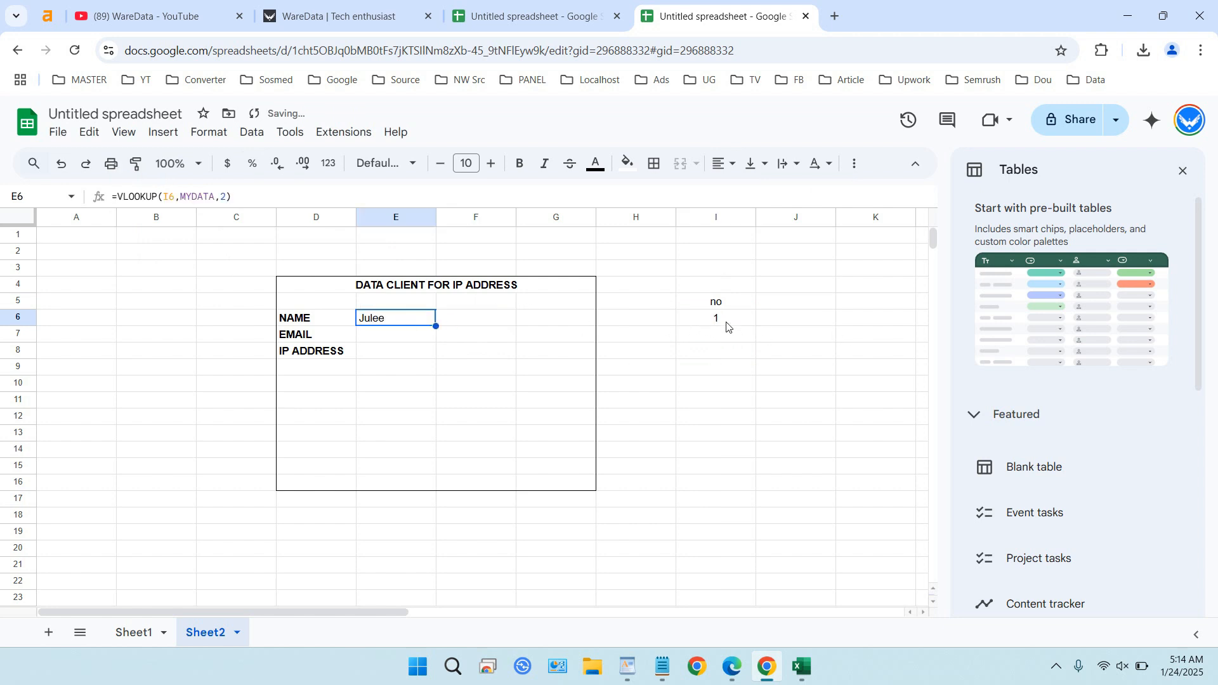
Step: Copy the NAME formula into EMAIL cell E7 and set its column index to 3, giving =VLOOKUP(I6,MYDATA,3)
left_click(219, 197)
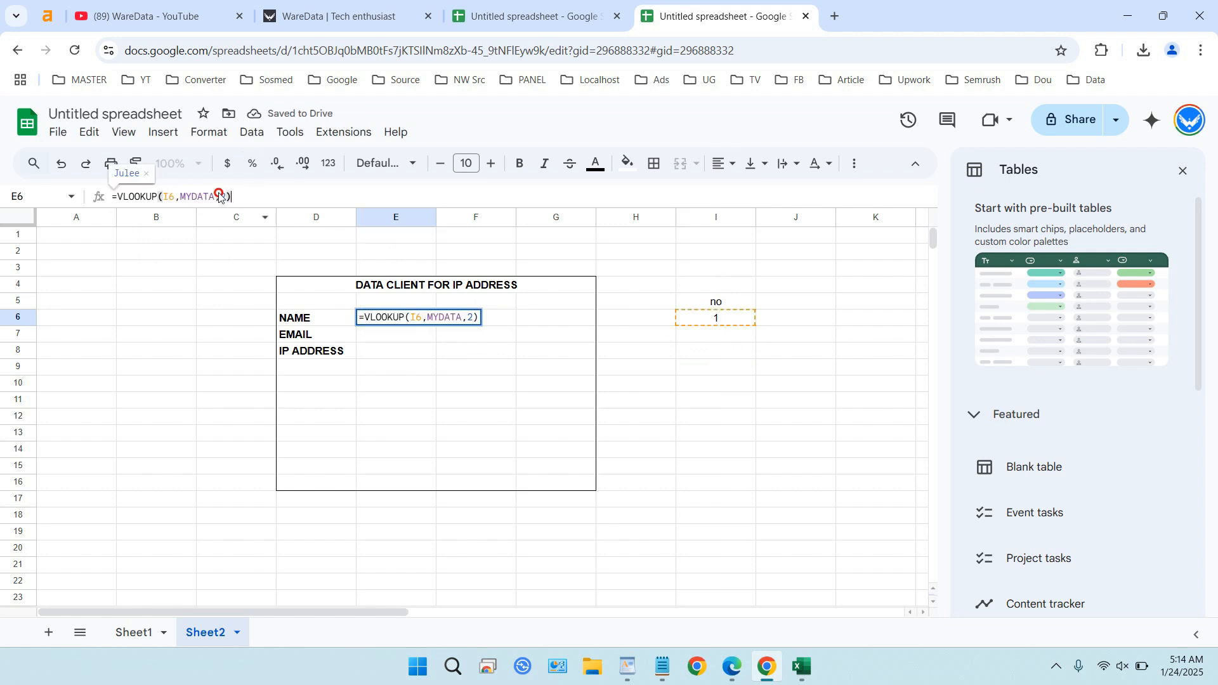
left_click_drag(219, 194, 11, 196)
key("ctrl+c")
left_click(483, 321)
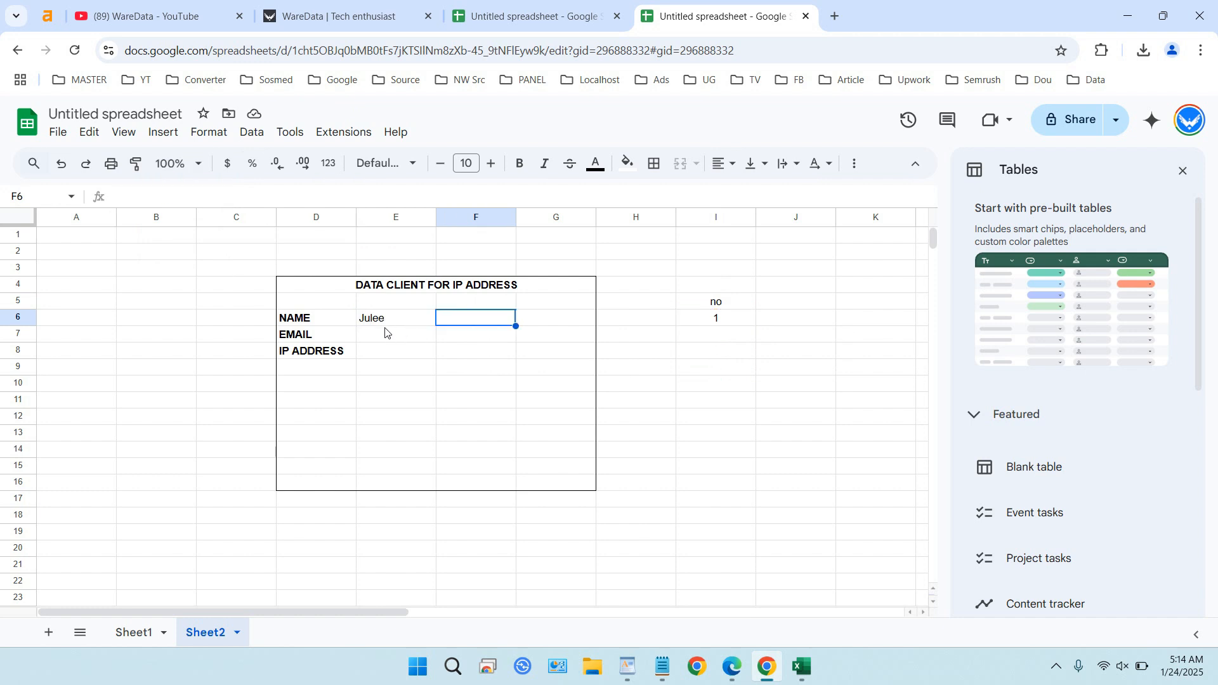
double_click(387, 332)
key("ctrl+v")
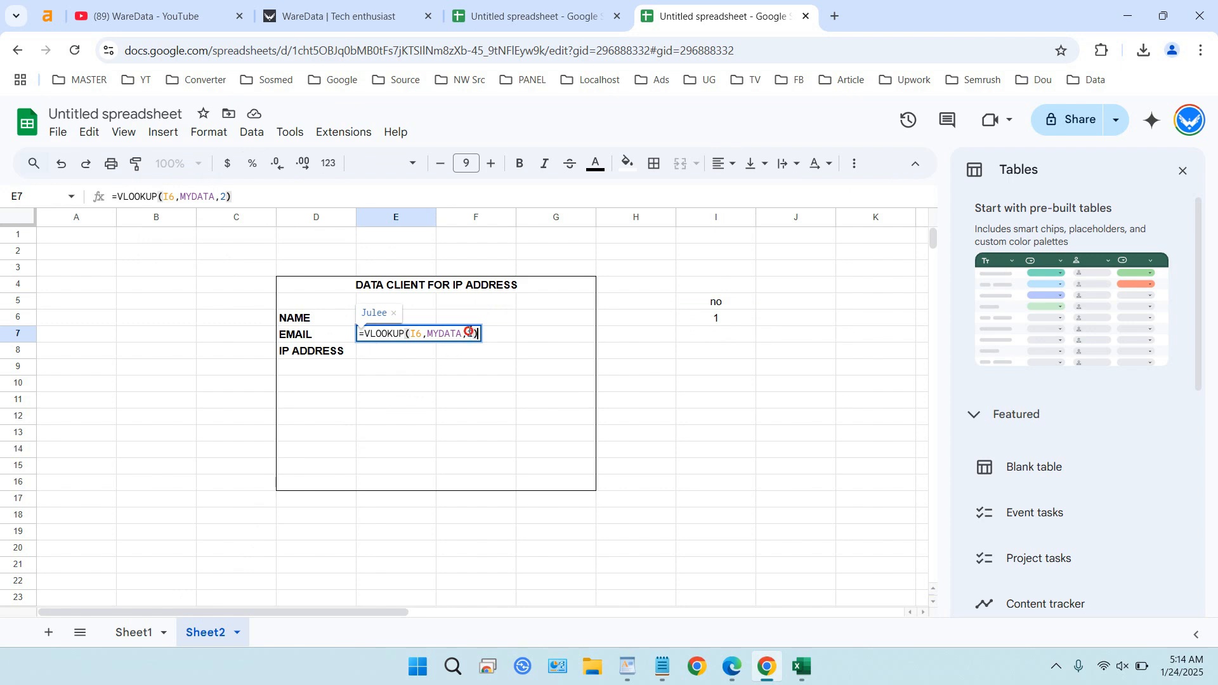
left_click(467, 334)
key("Delete")
type("3")
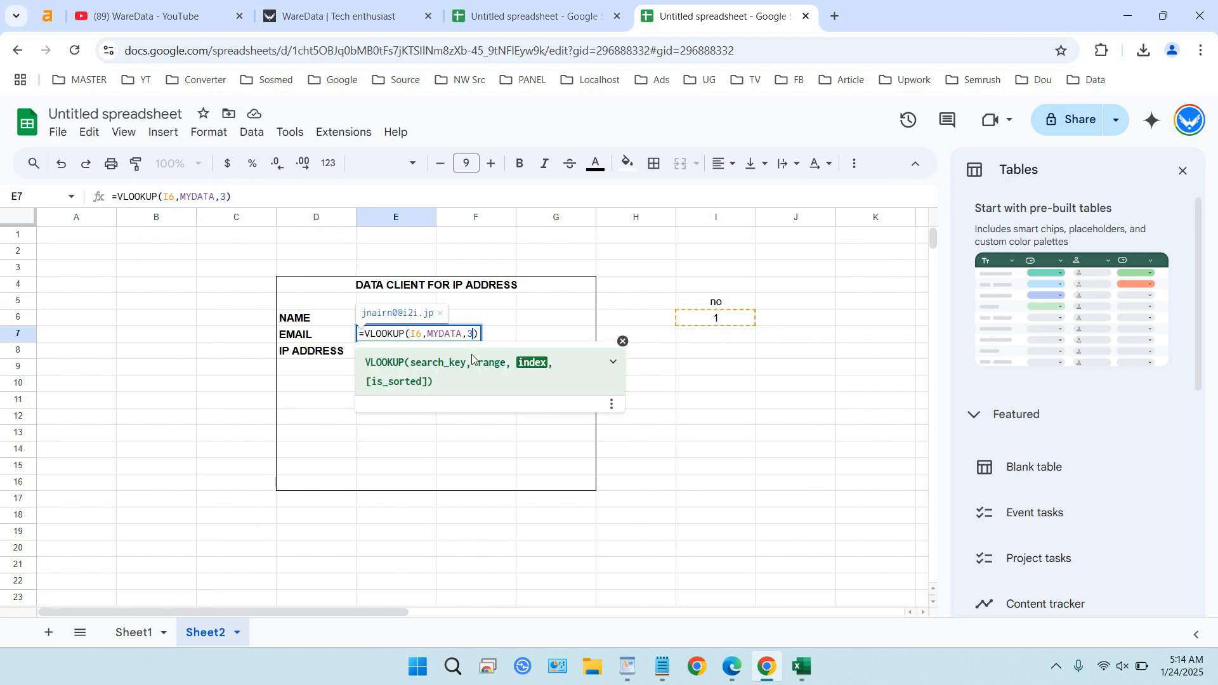
key("Tab")
Step: Check the column numbers on Sheet1, then fill IP ADDRESS cell E8 on Sheet2 with the copied lookup using index 5, =VLOOKUP(I6,MYDATA,5)
left_click(134, 633)
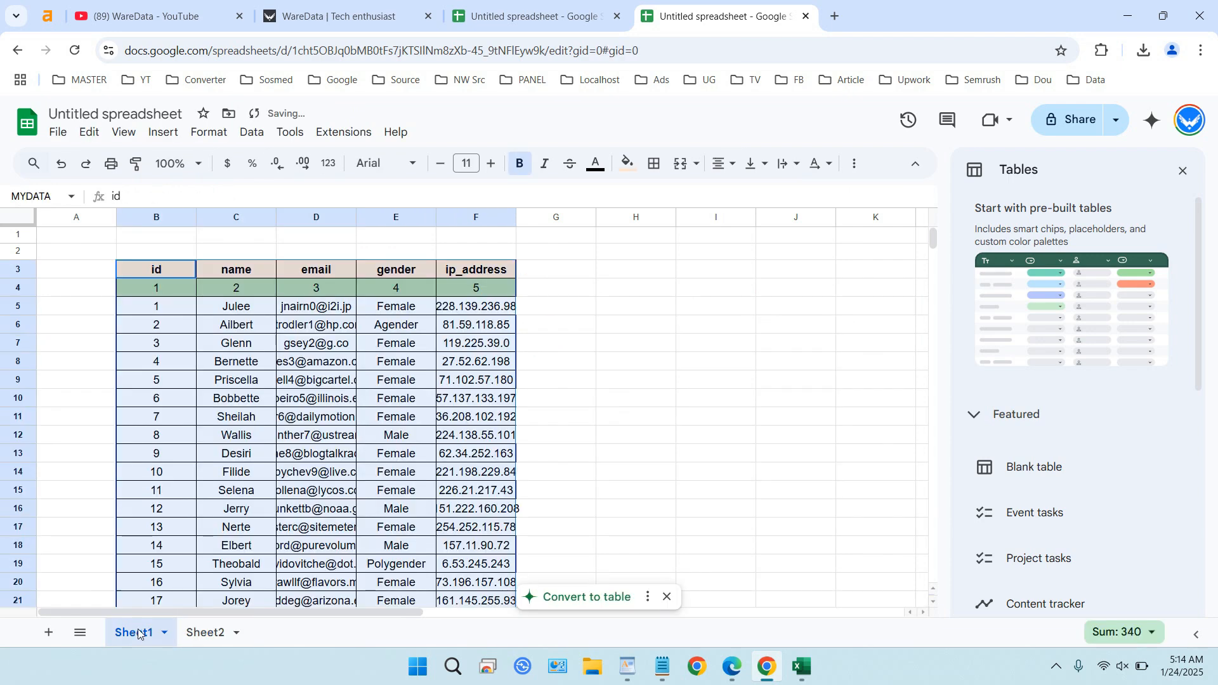
left_click(321, 289)
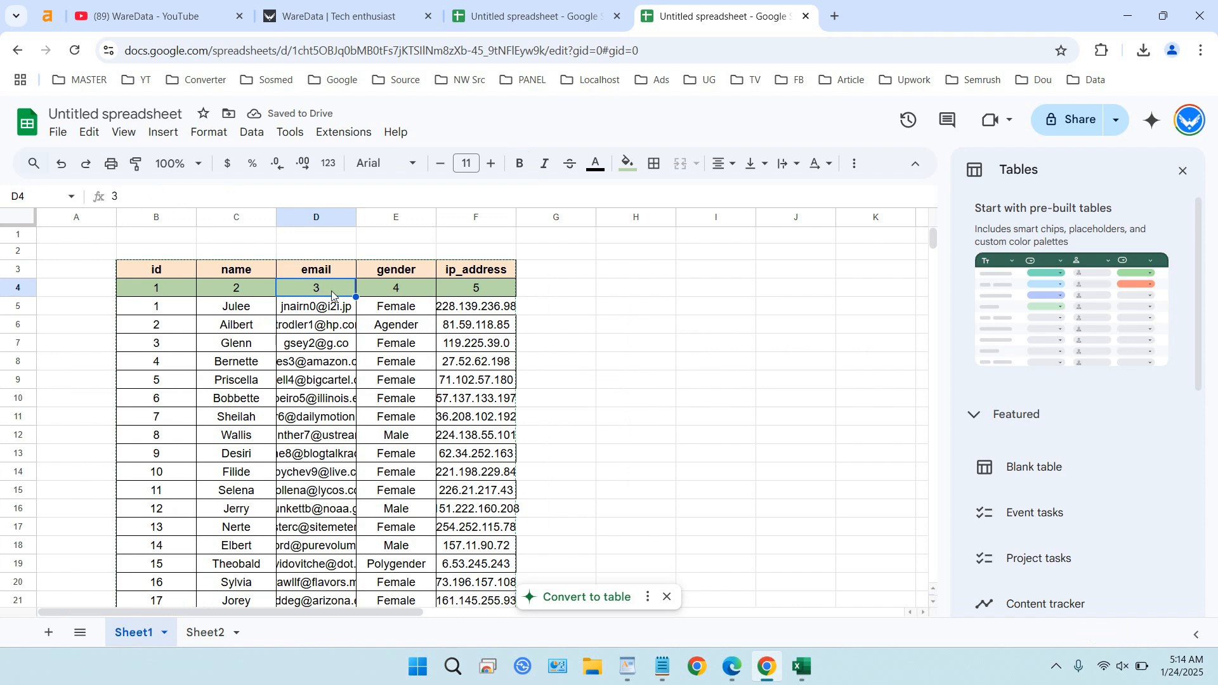
left_click(473, 293)
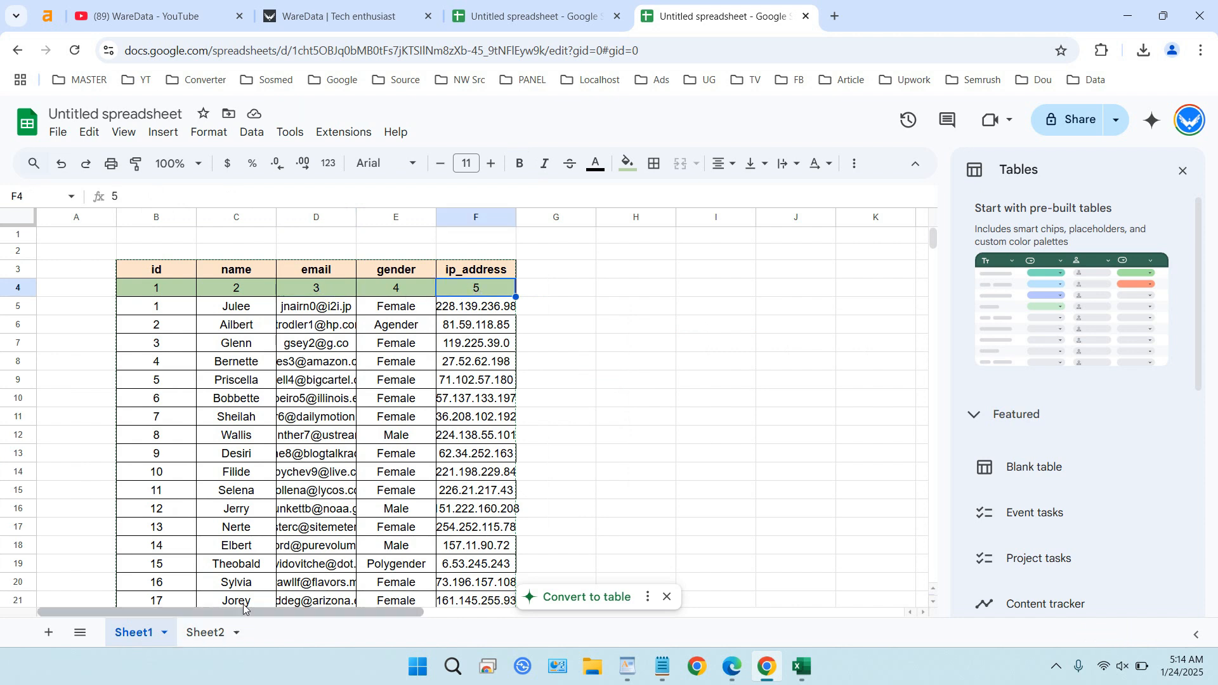
left_click(206, 633)
left_click(373, 350)
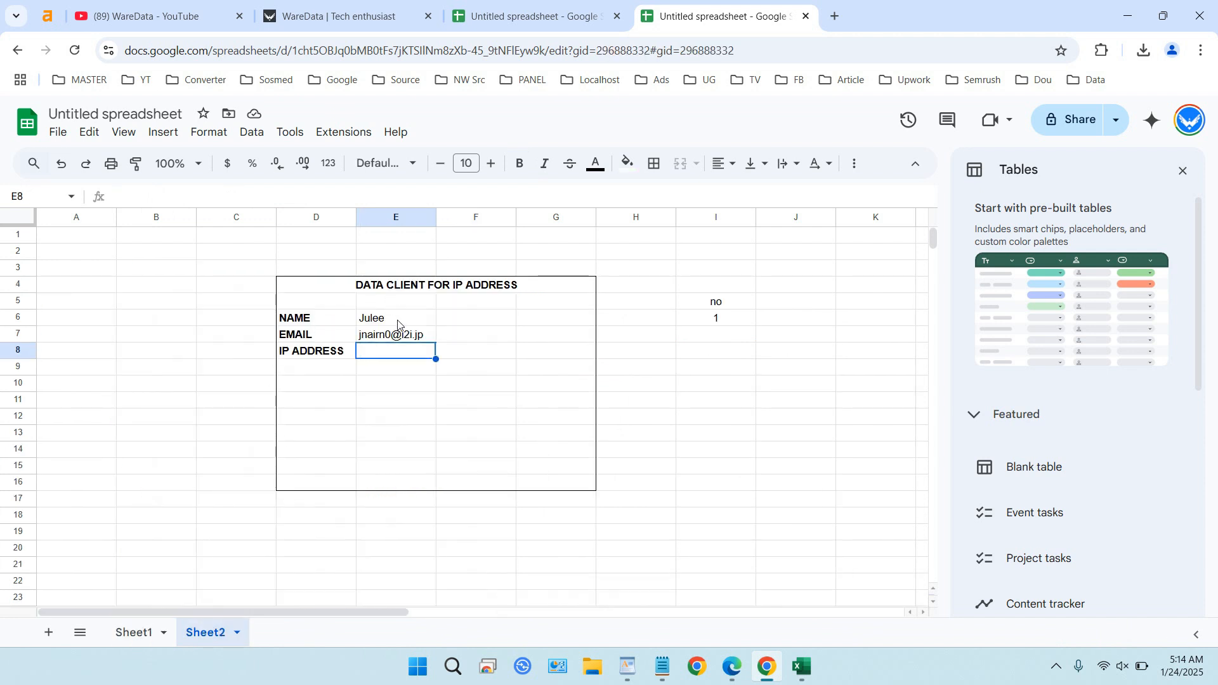
double_click(400, 353)
key("ctrl+v")
key("Left")
key("Left")
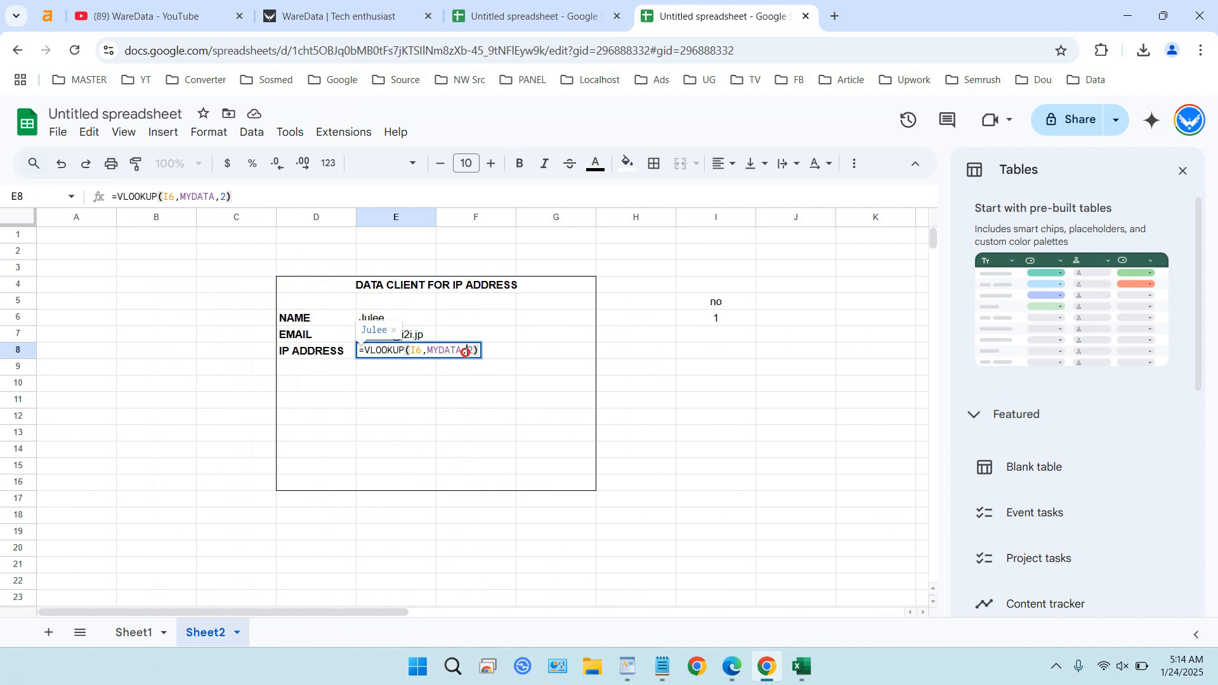
key("BackSpace")
type("6")
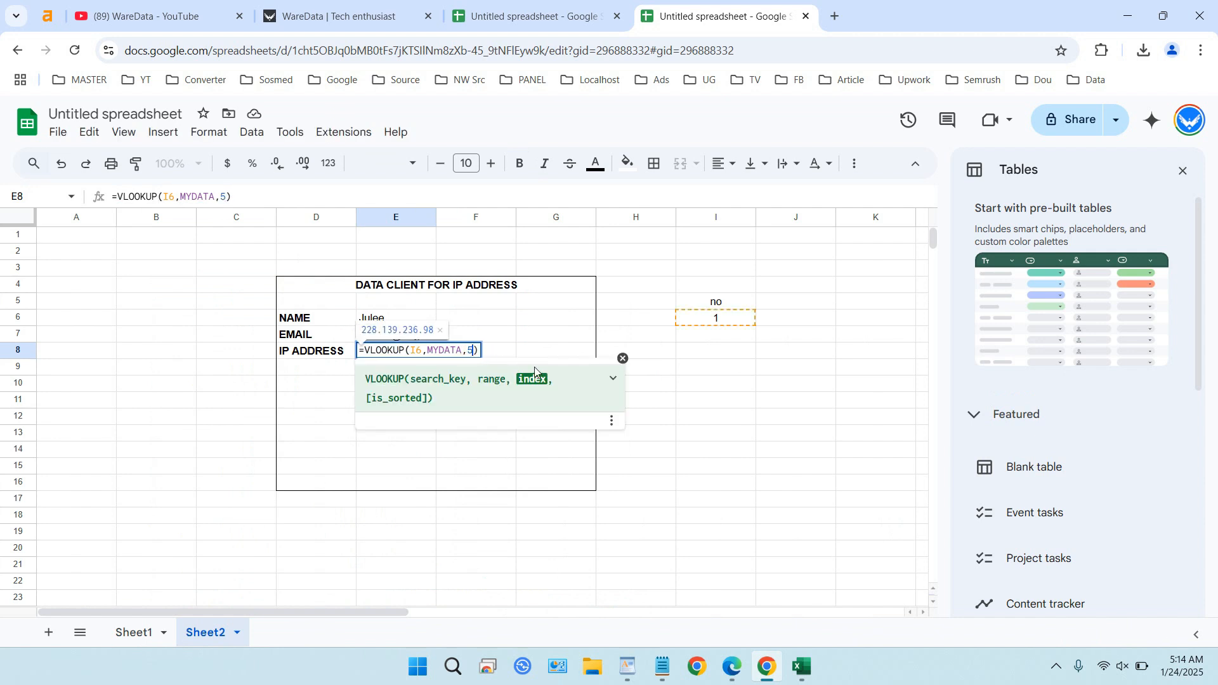
key("Tab")
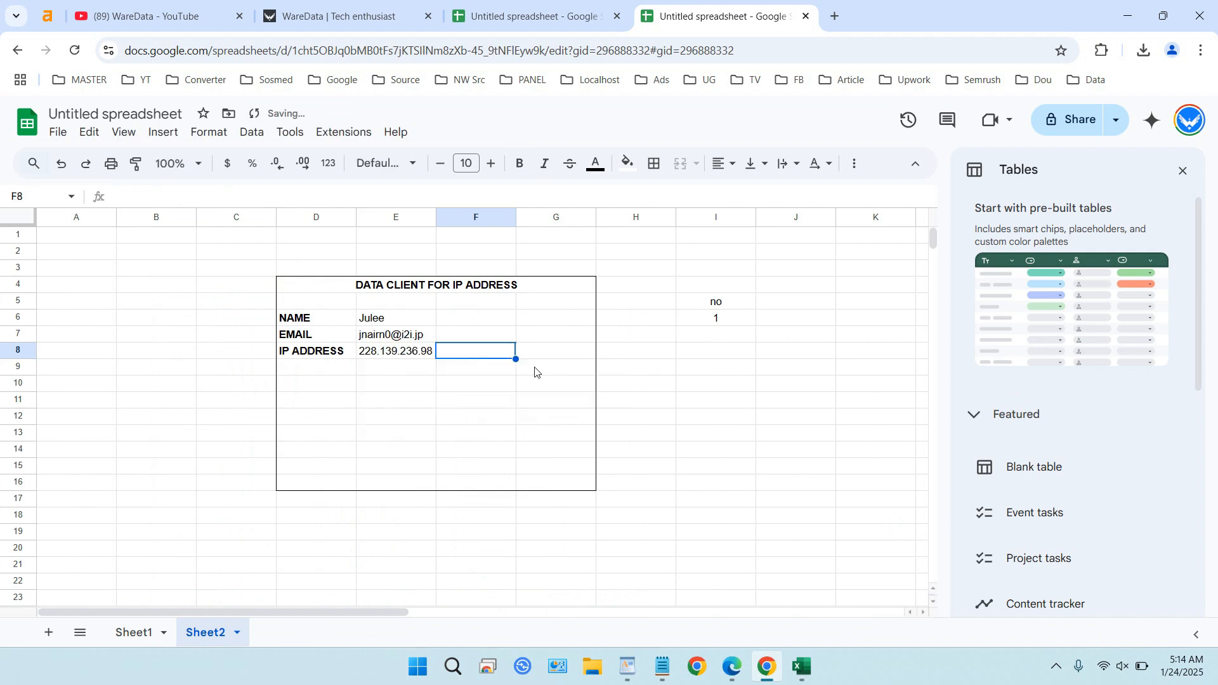
Step: Test the card's lookups by setting the record number in I6 to 2, 3, 4, 5, 6 and 7 in turn
left_click(731, 317)
type("2")
left_click(734, 346)
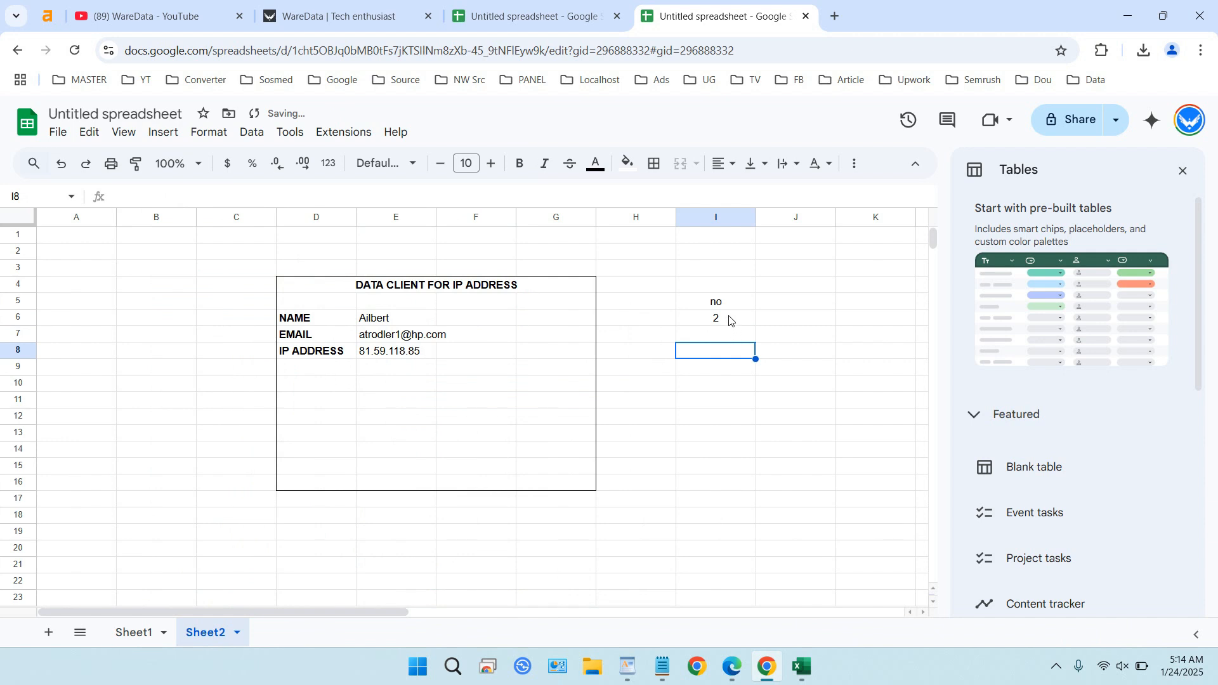
left_click(729, 318)
type("3")
left_click(734, 348)
left_click(729, 318)
type("4")
left_click(732, 350)
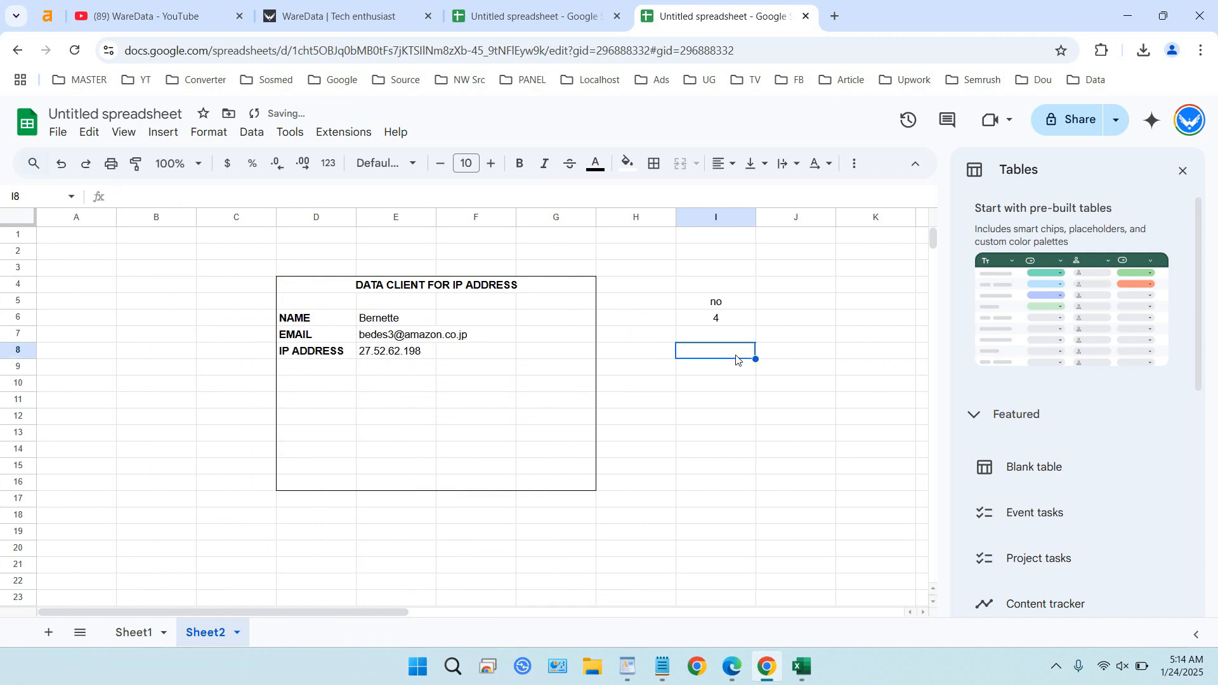
left_click(725, 319)
type("5")
left_click(727, 352)
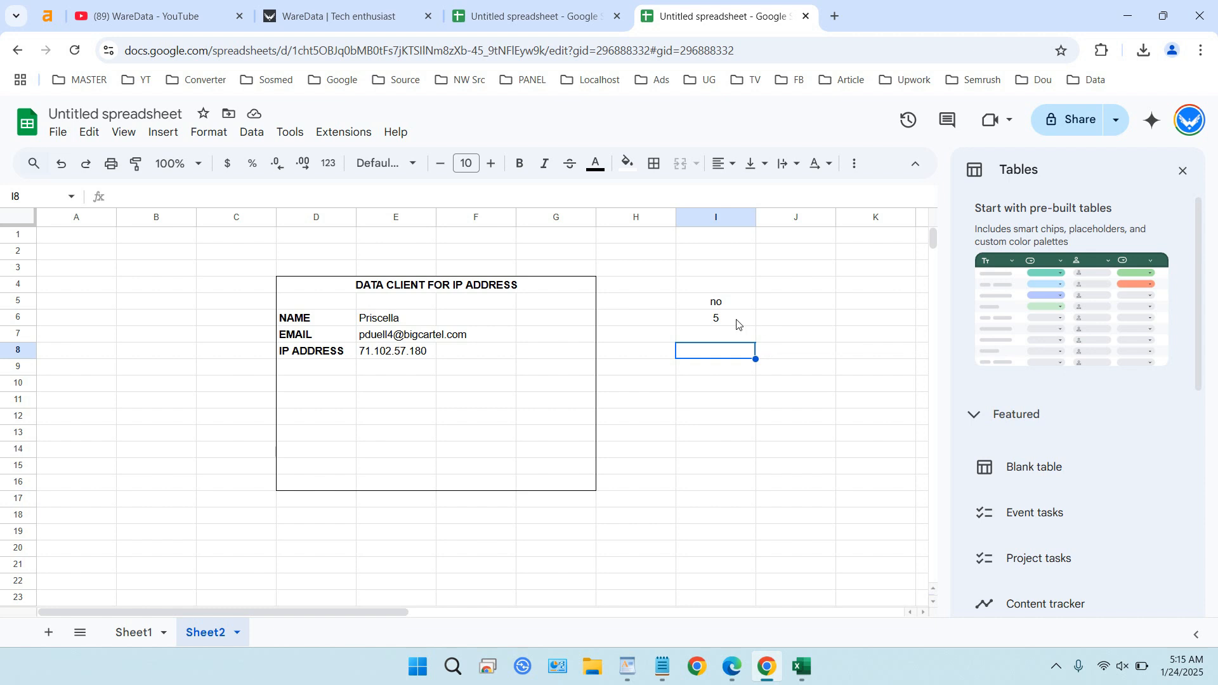
left_click(720, 321)
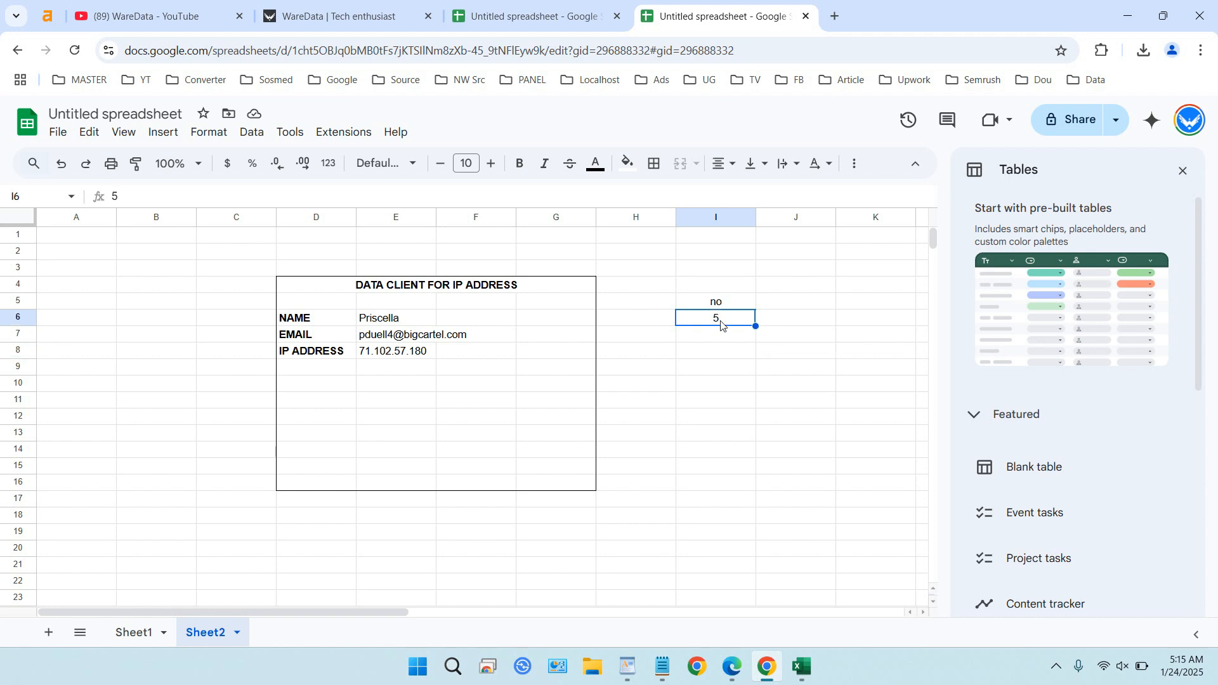
type("6")
key("Return")
key("Up")
type("7")
key("Return")
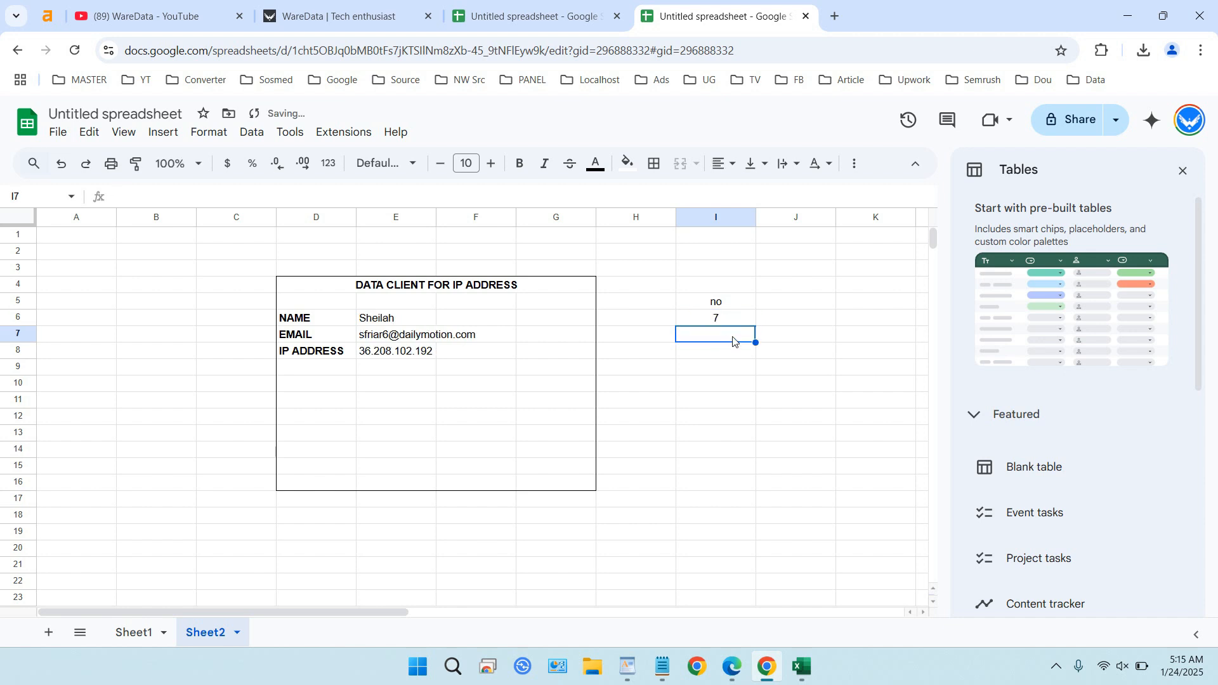